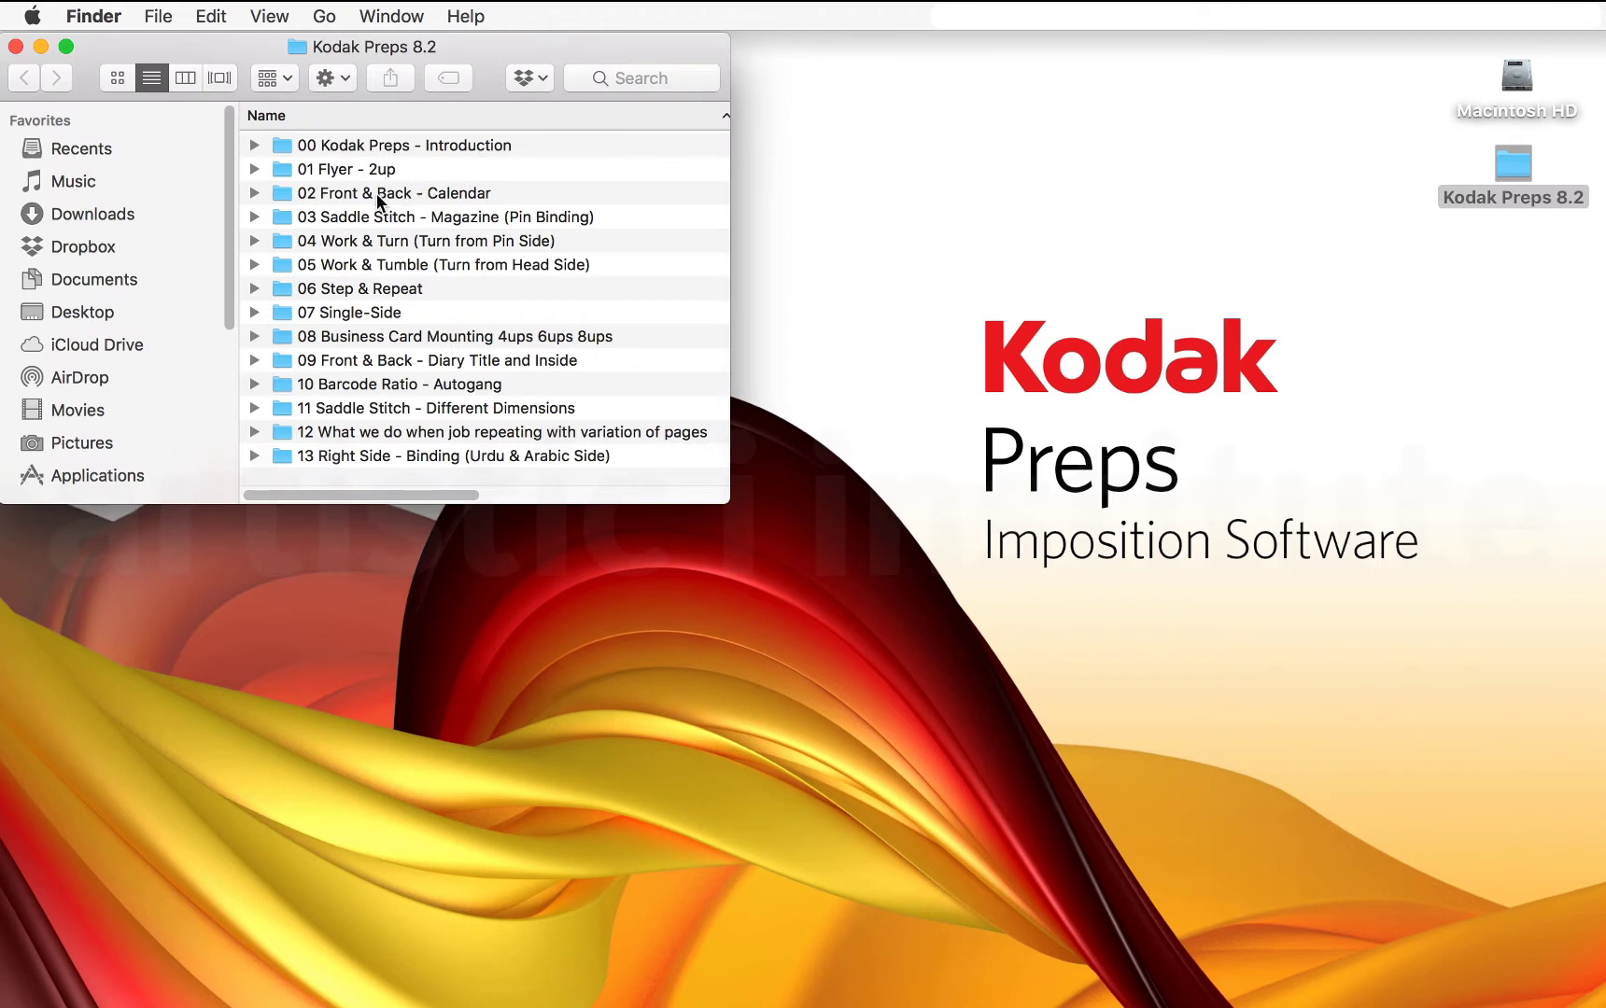
- Open Calendar.pdf from the 02 Front & Back - Calendar folder in Illustrator
double_click(400, 193)
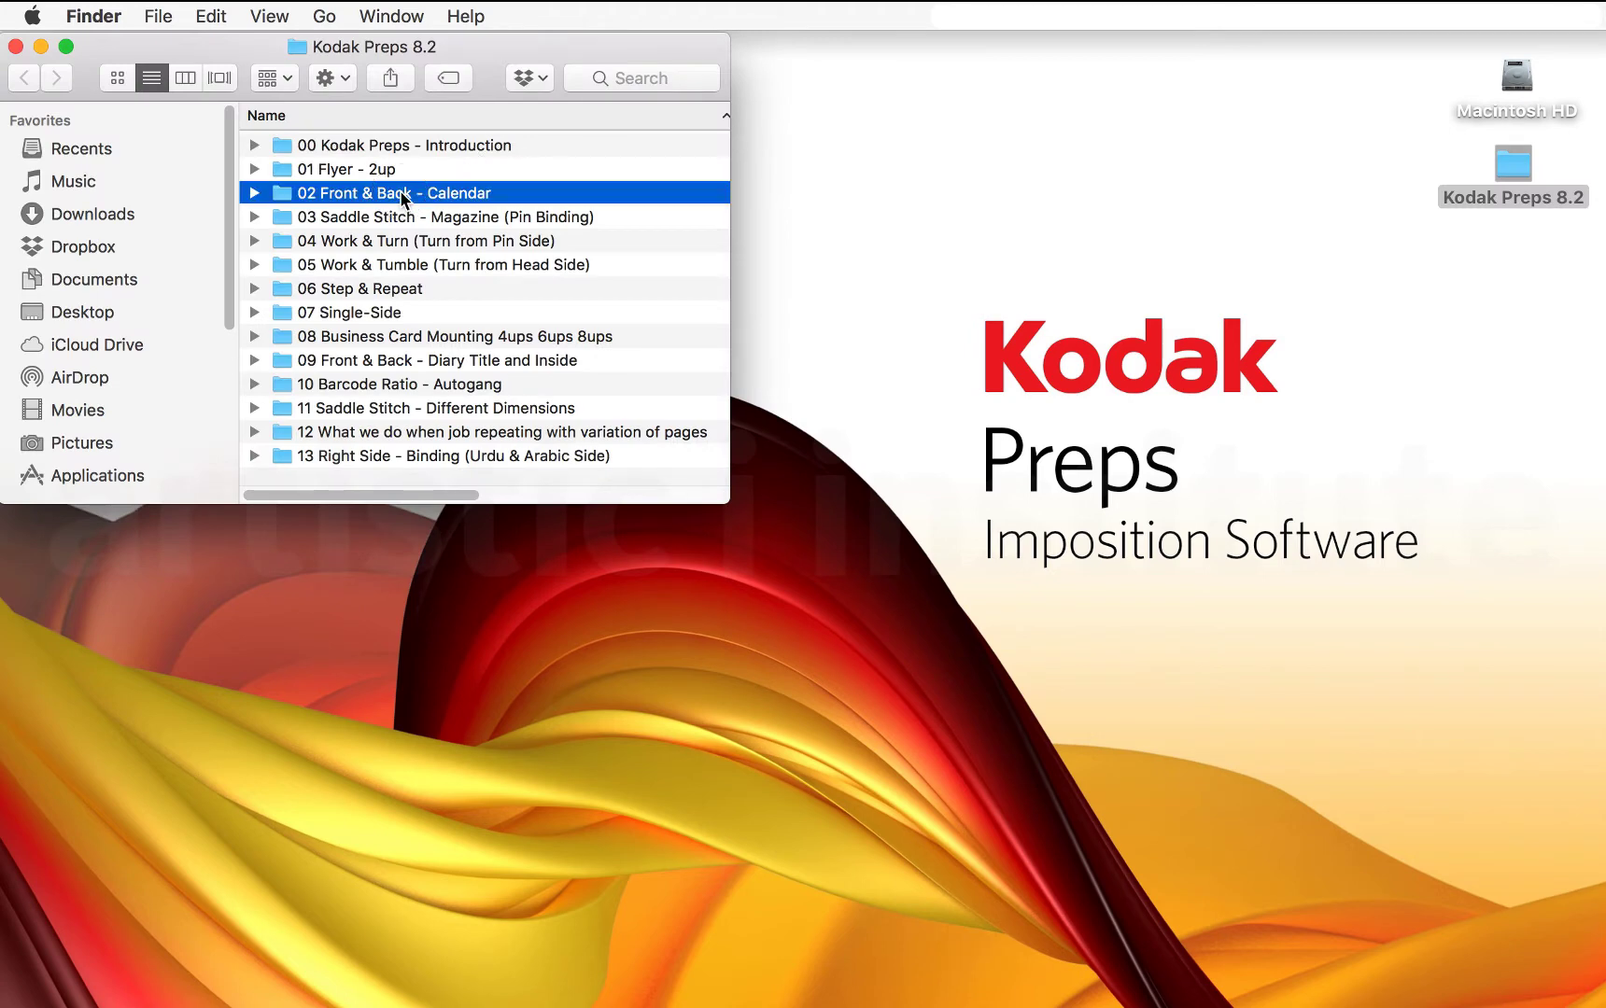
click(353, 146)
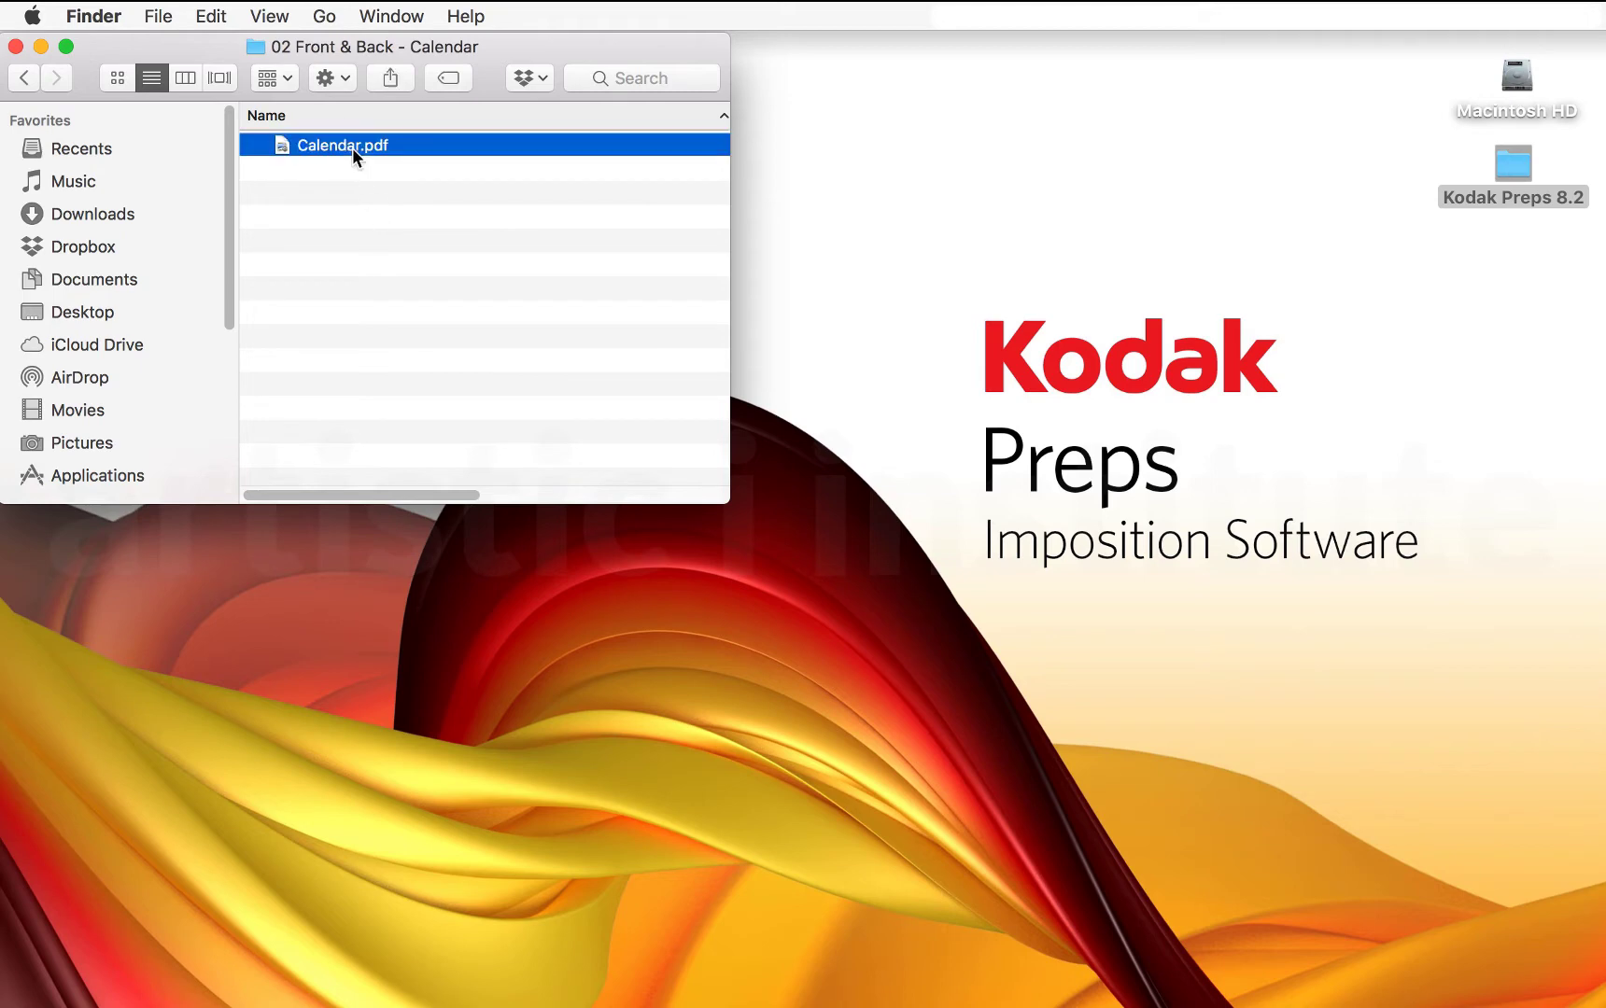
right_click(353, 149)
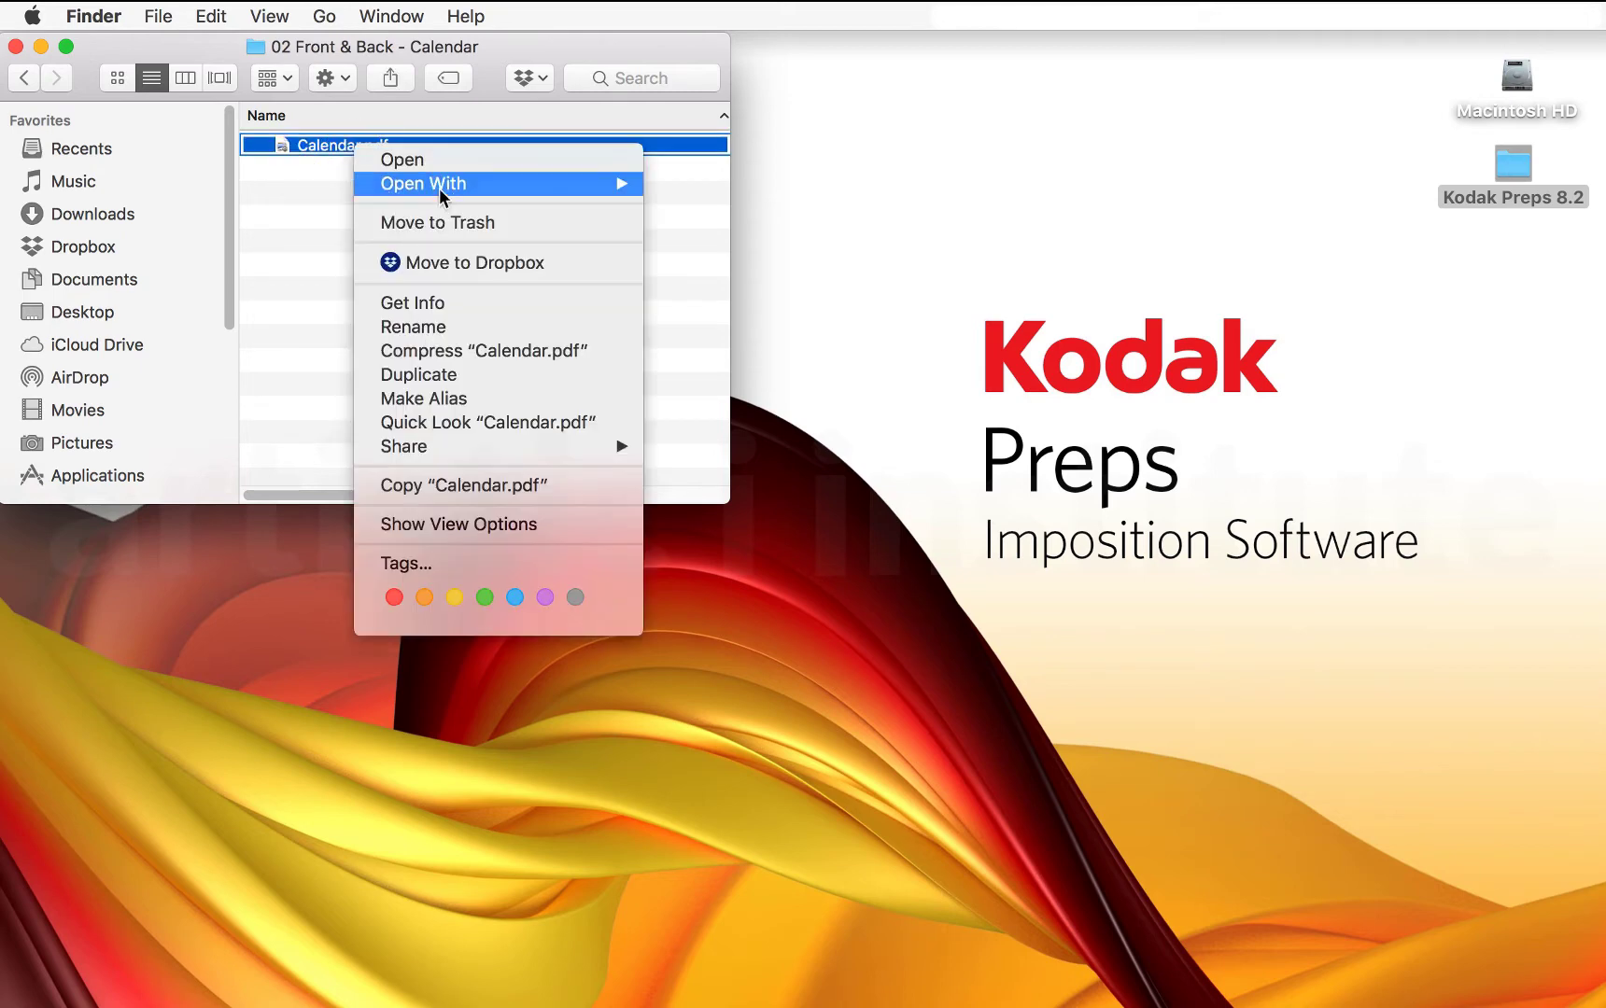
mouse_move(463, 182)
click(744, 226)
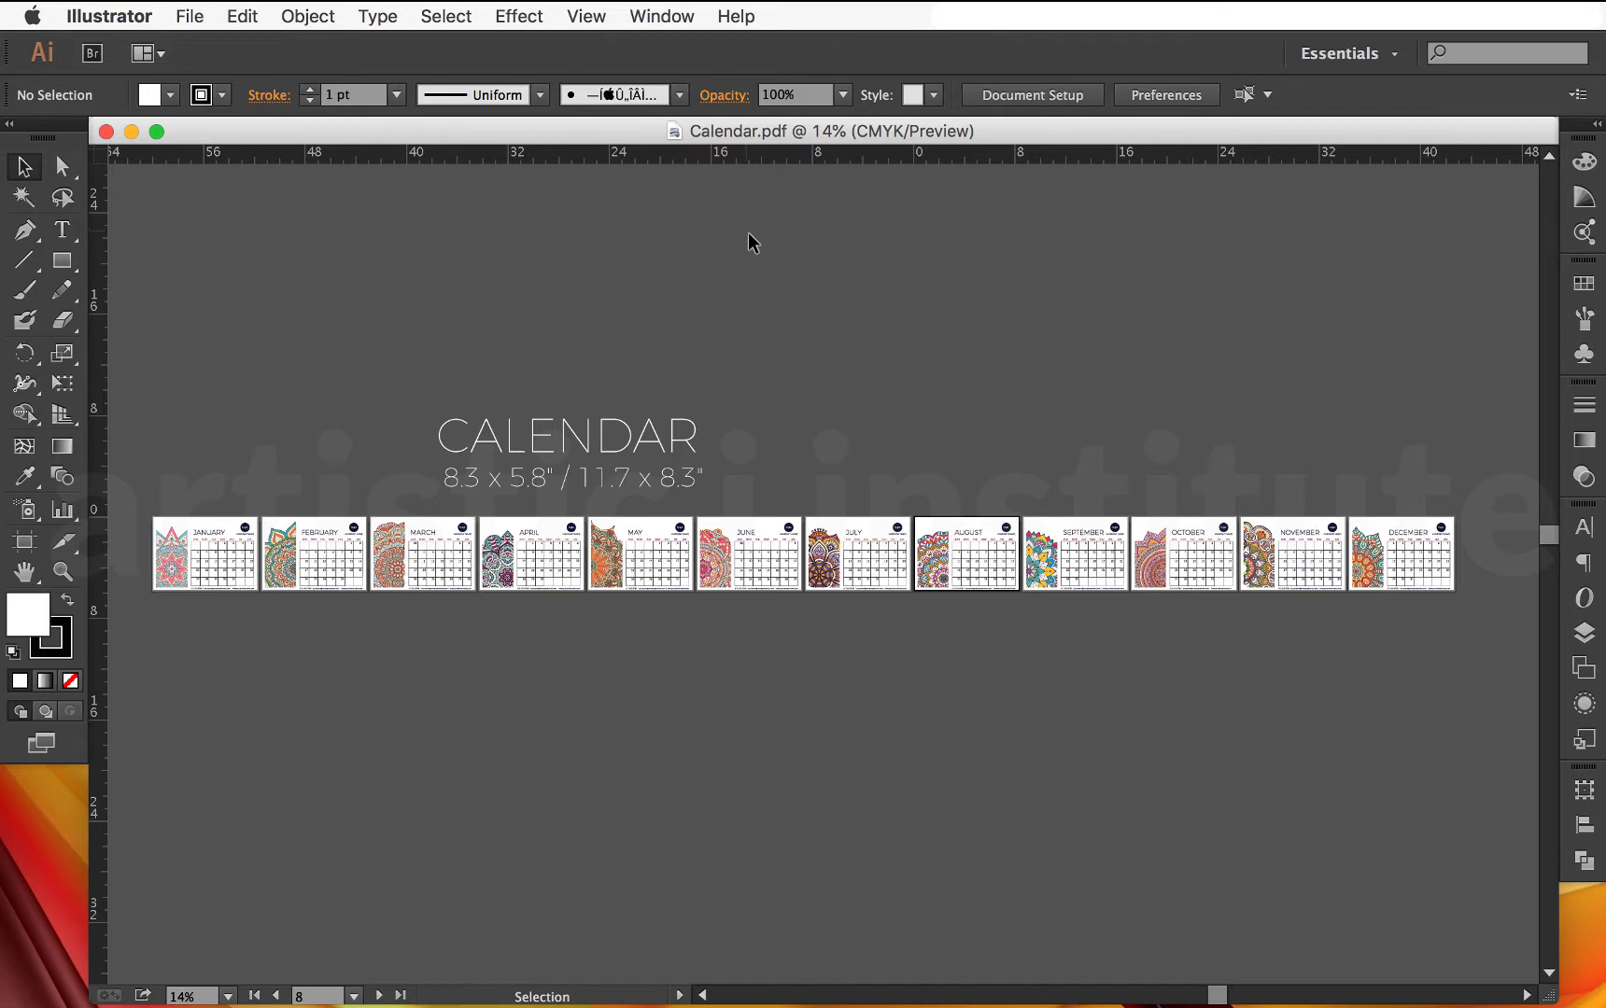
- Check the calendar's artboard dimensions, including the December artboard, and close the document without saving before quitting Illustrator
key(shift+o)
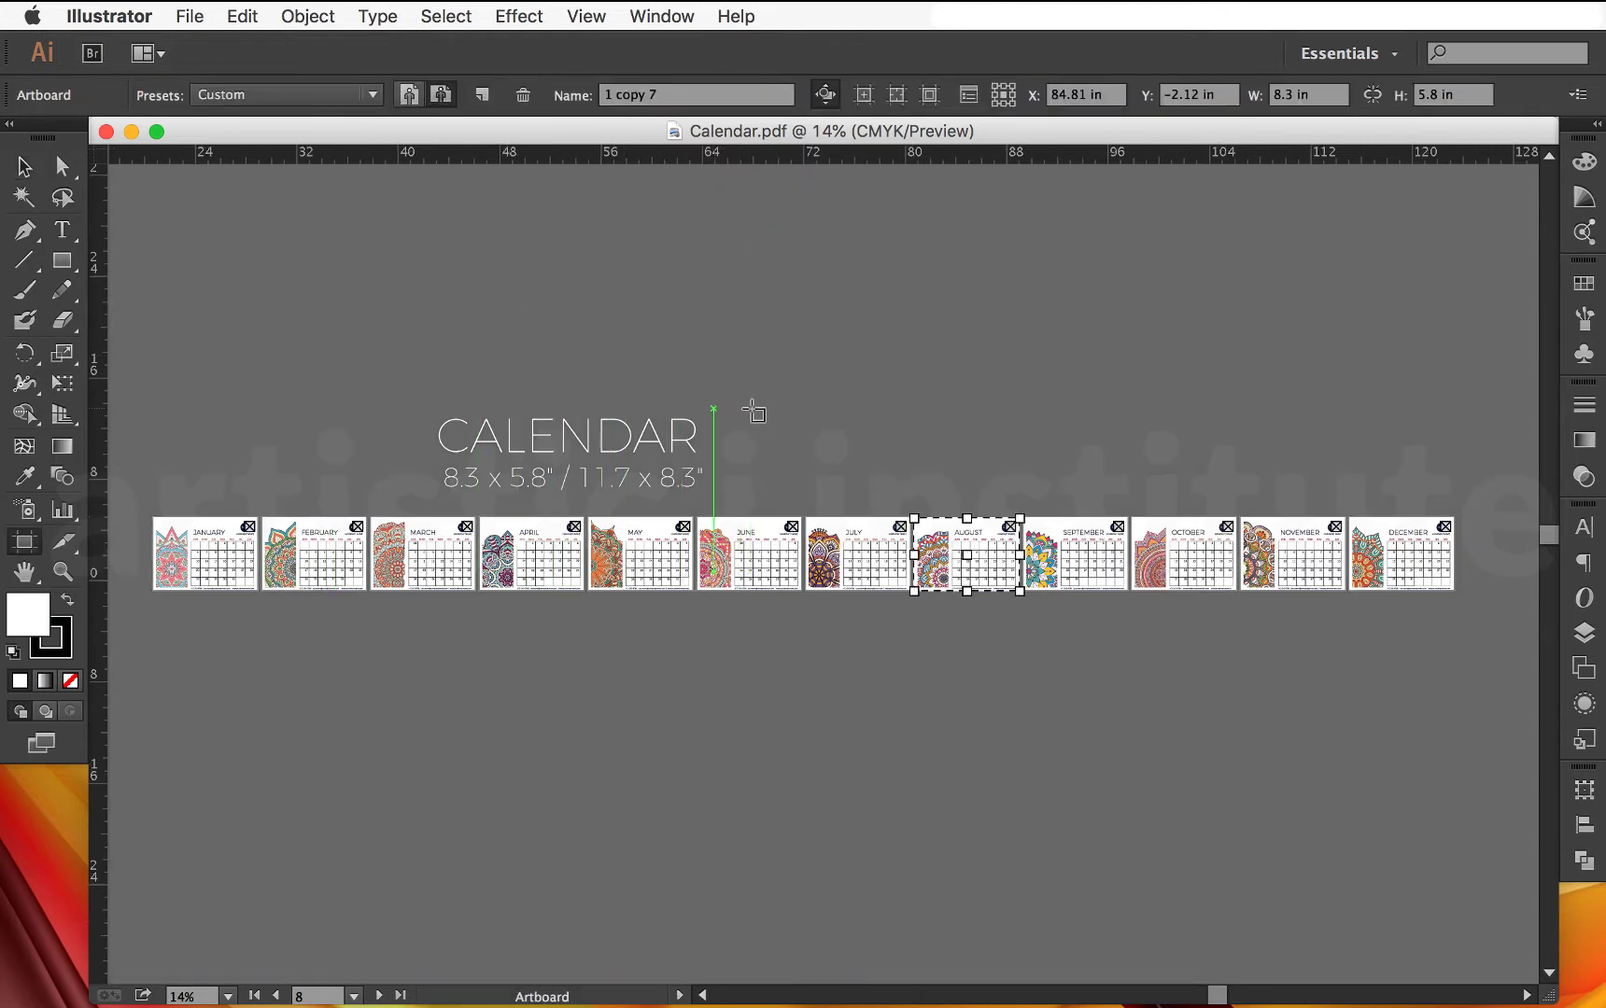
click(1383, 532)
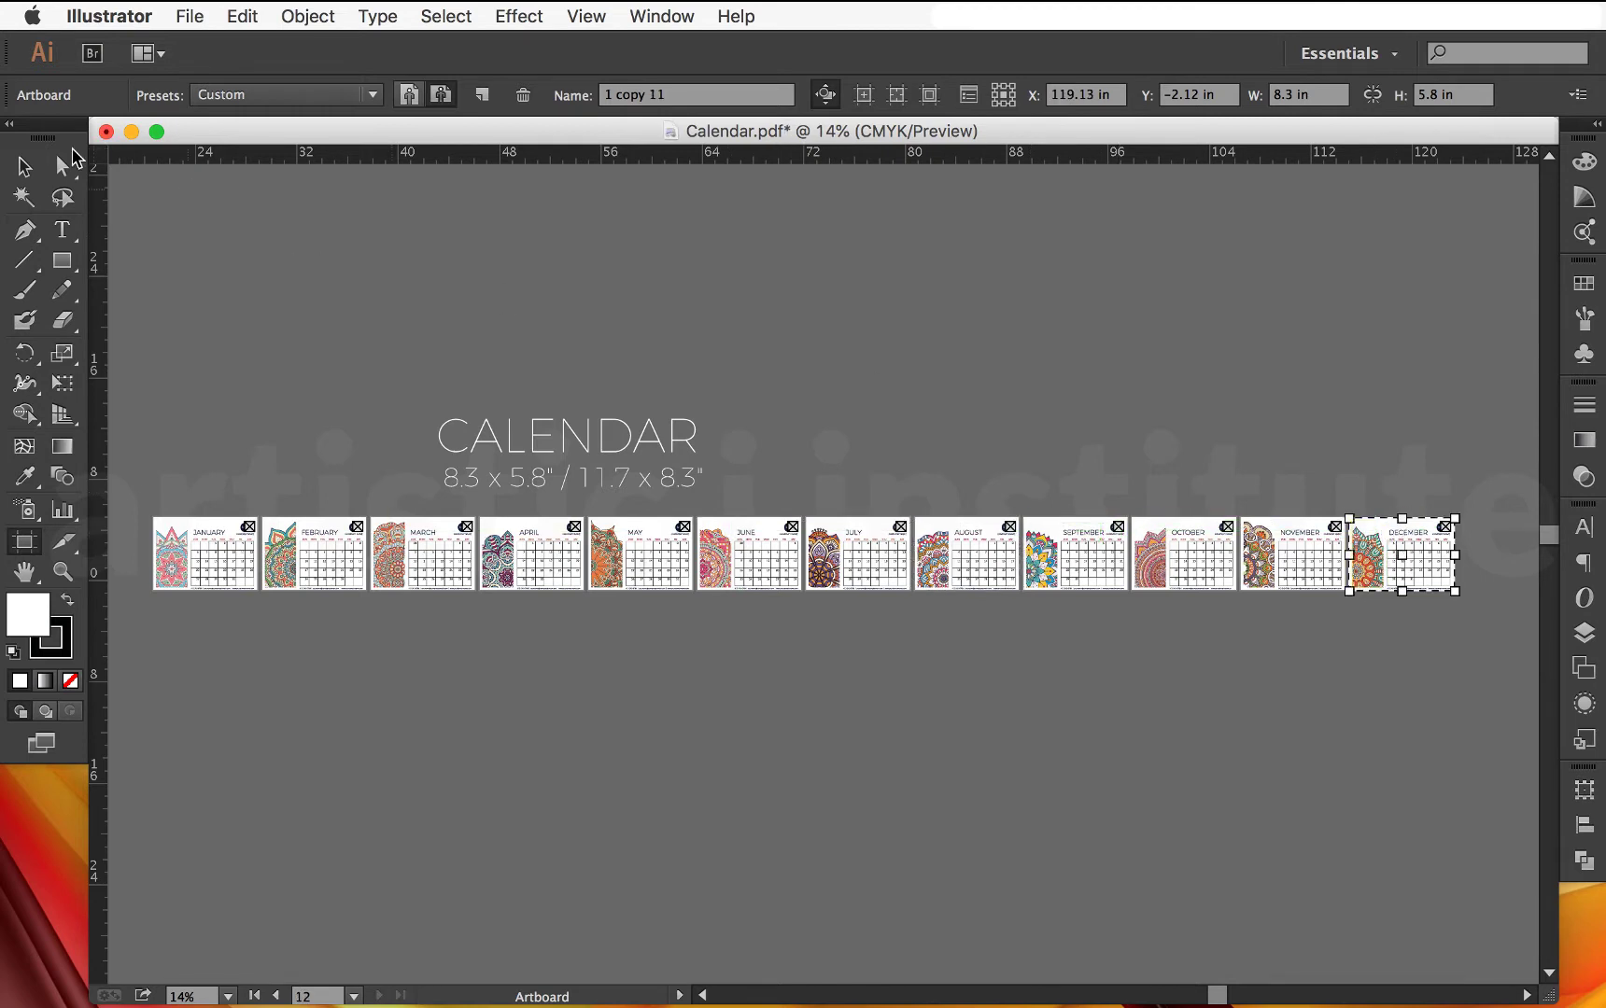
click(24, 166)
key(super+w)
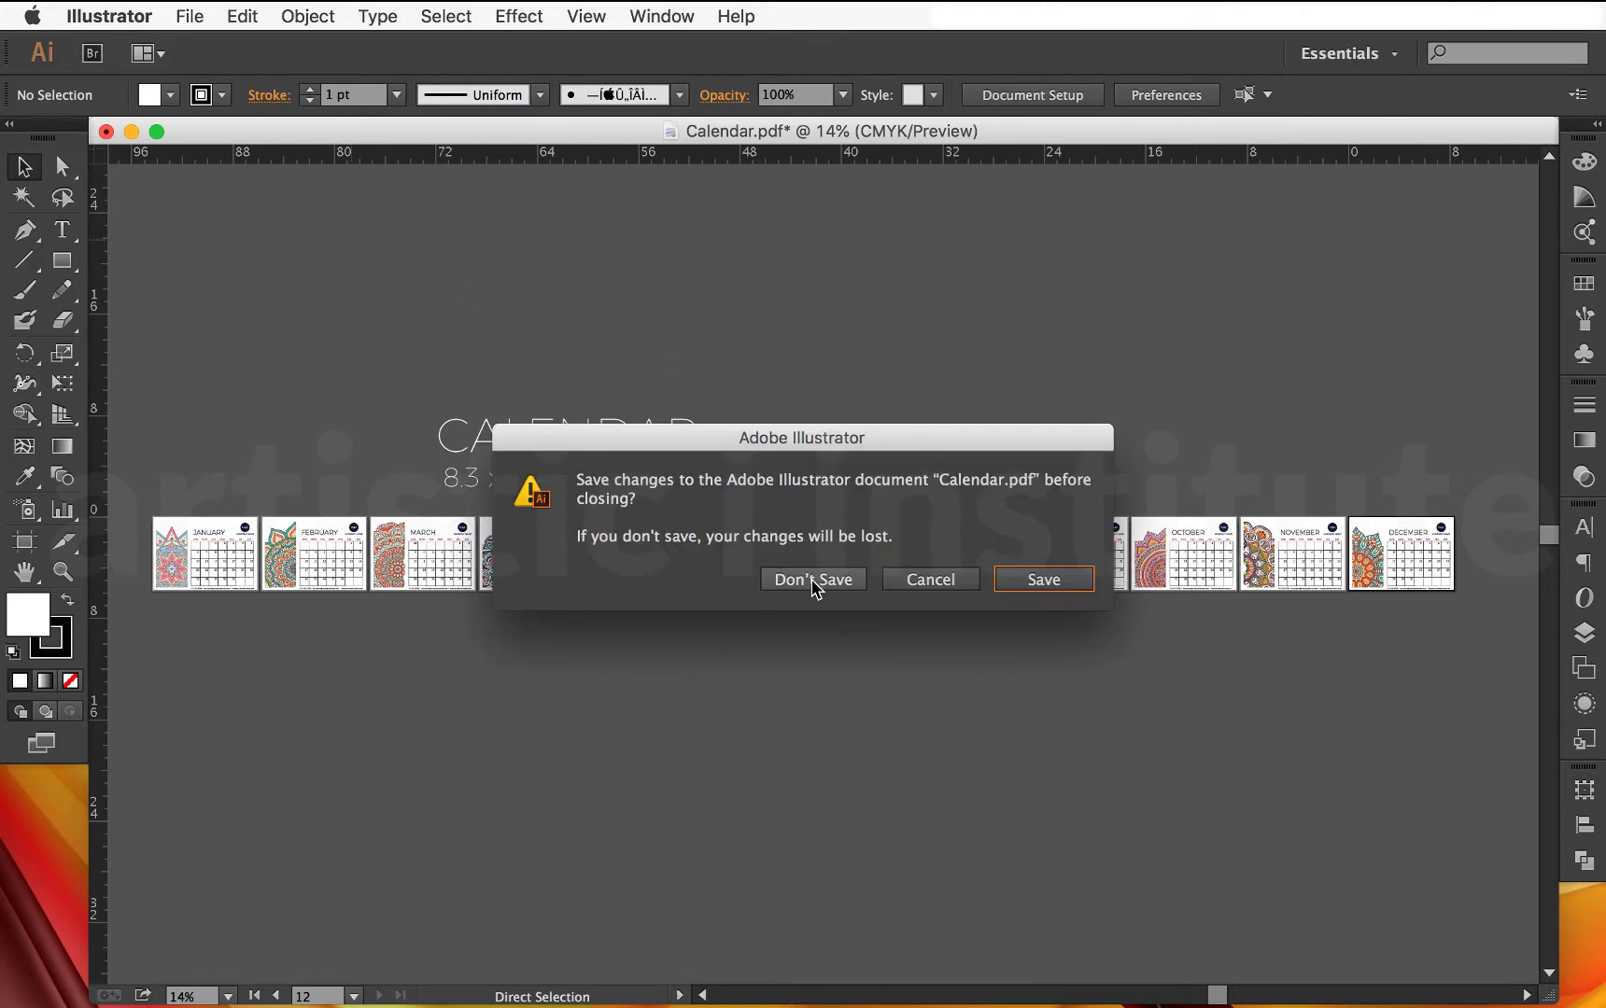
click(813, 579)
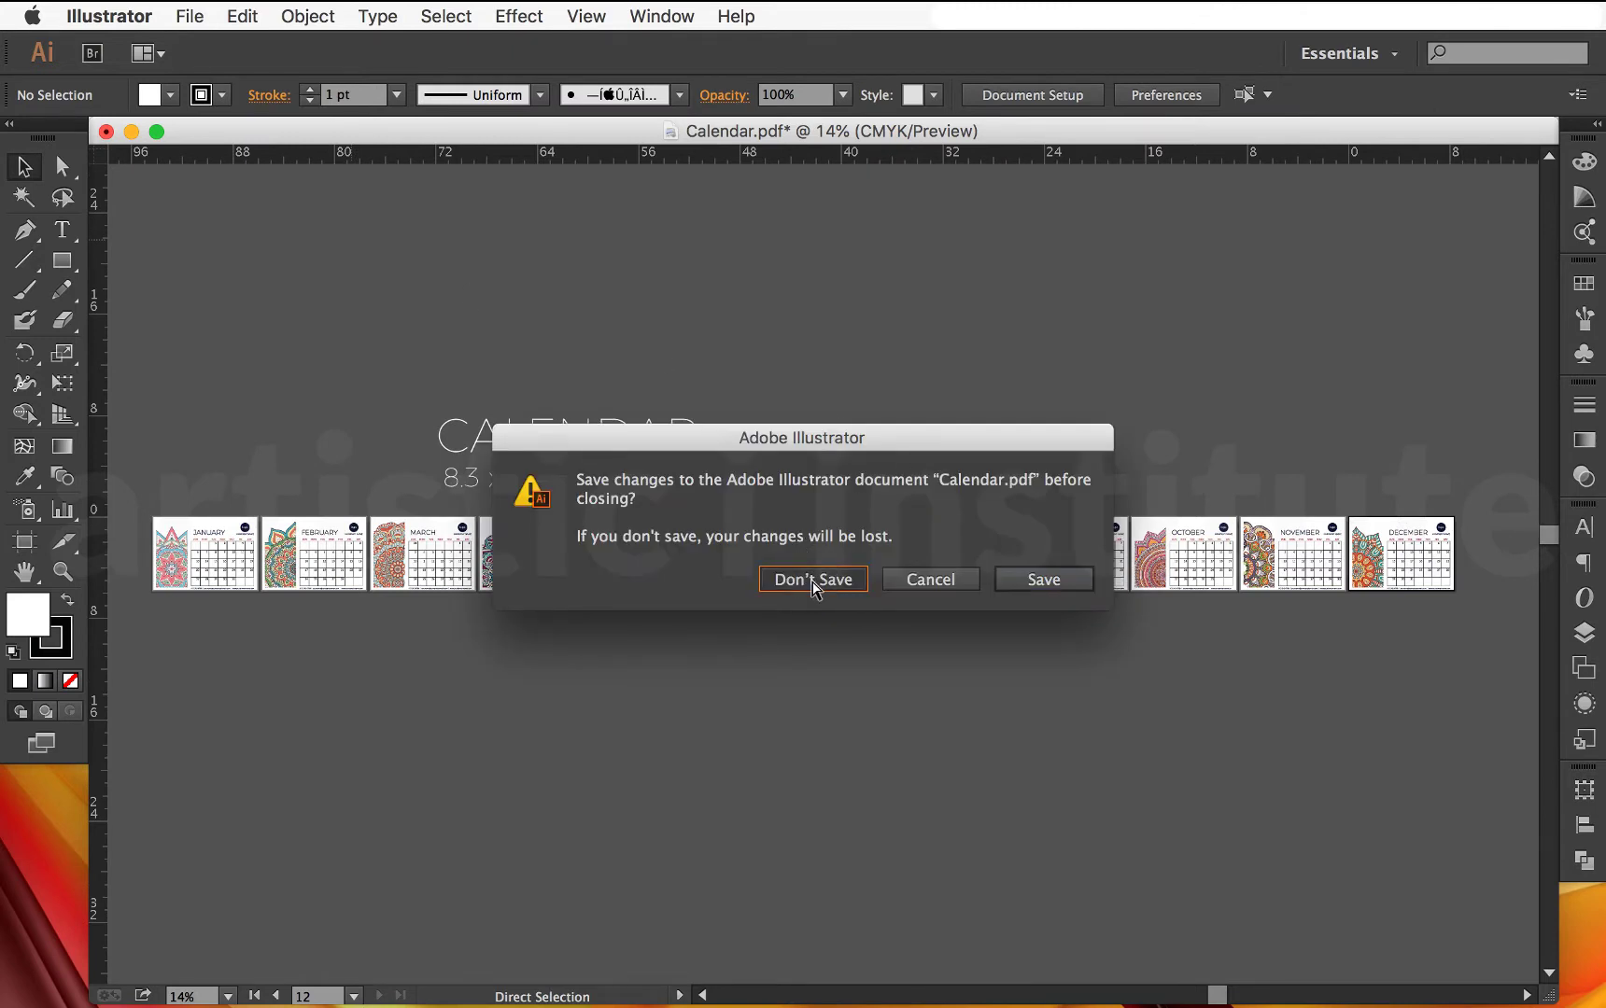
key(super+q)
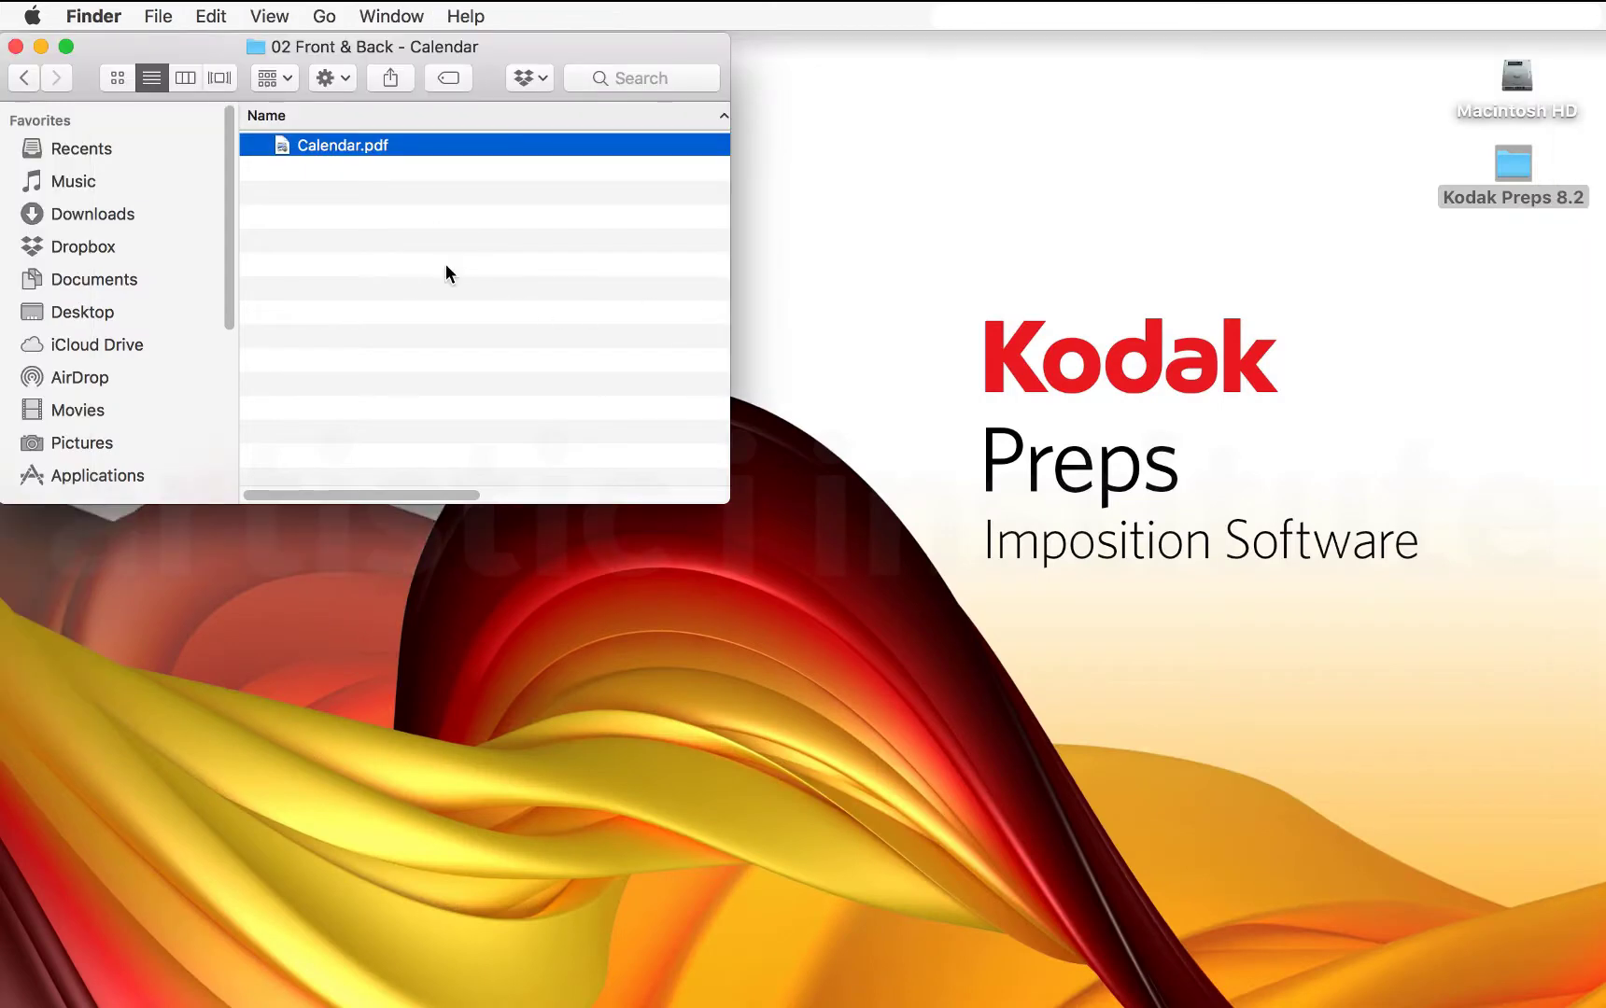
- Switch to Preps, add Calendar.pdf from the 02 Front & Back - Calendar folder, and assign its pages to the part
click(990, 322)
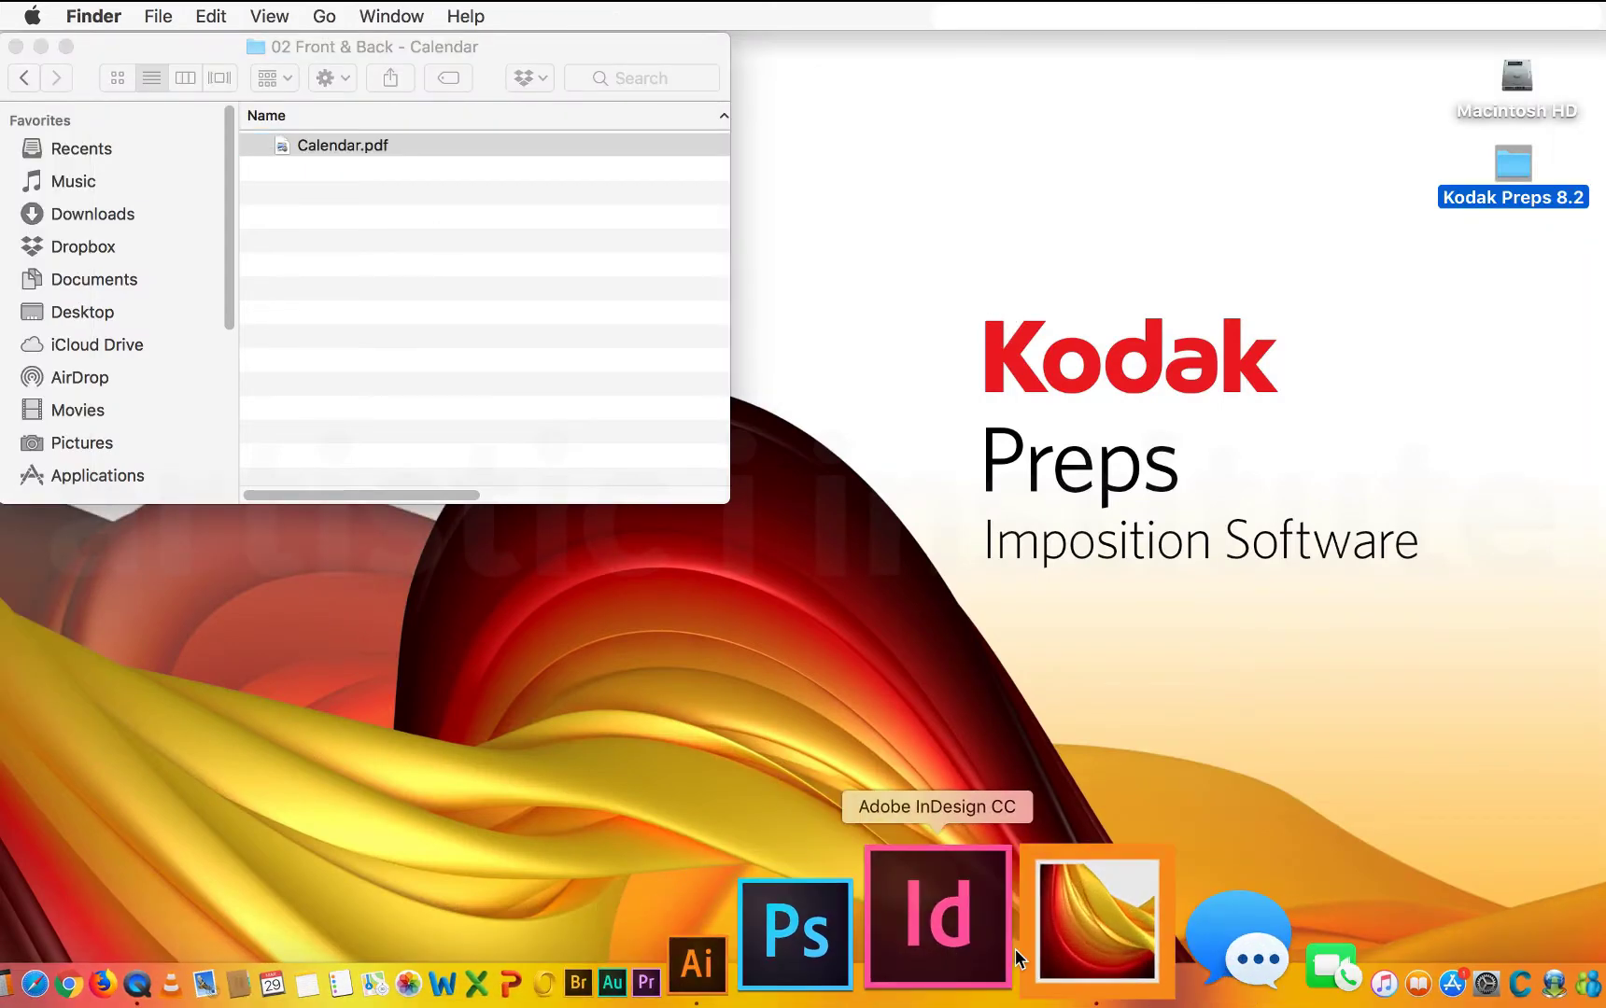
click(1027, 943)
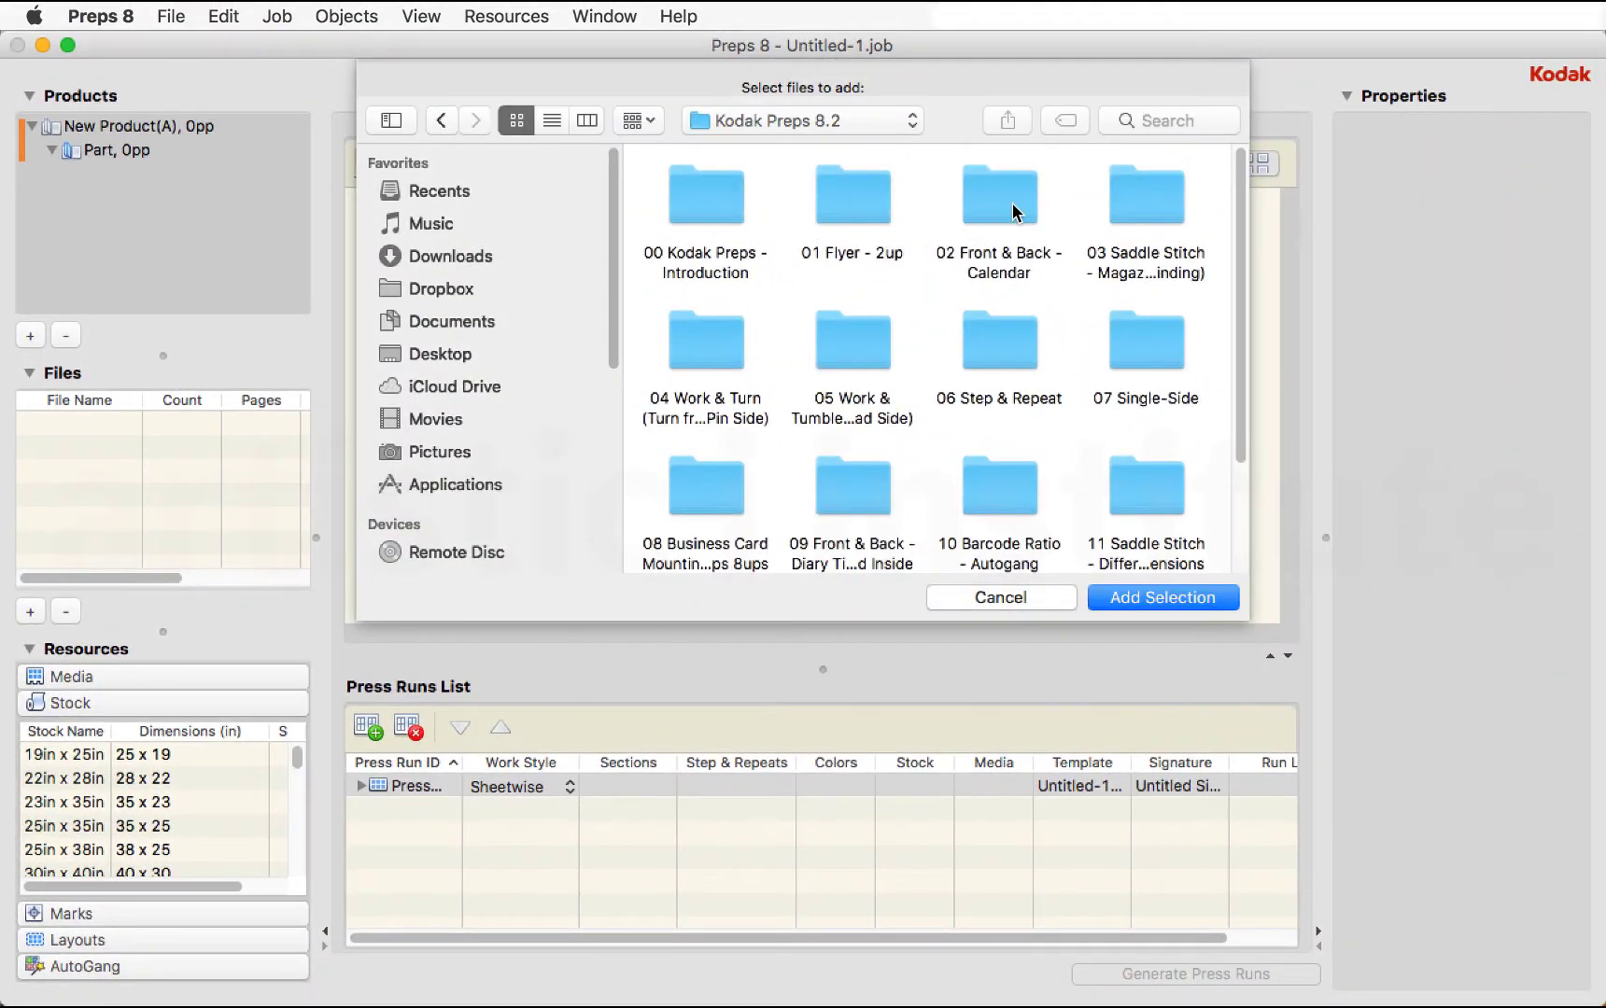
double_click(1012, 213)
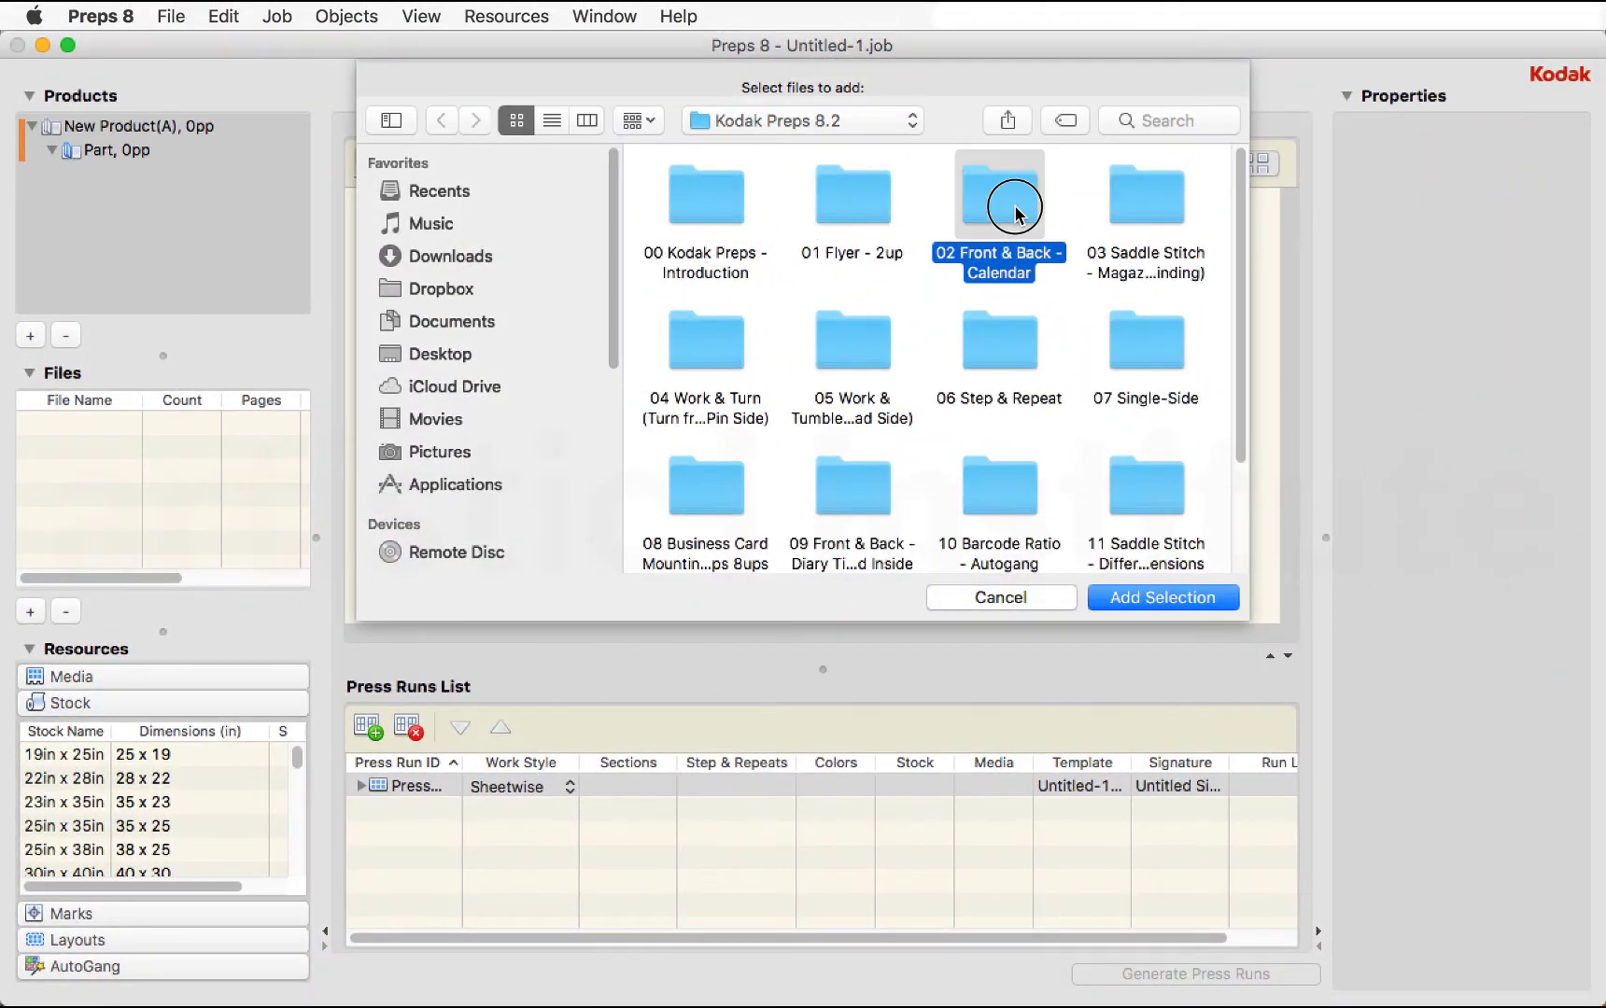
double_click(690, 191)
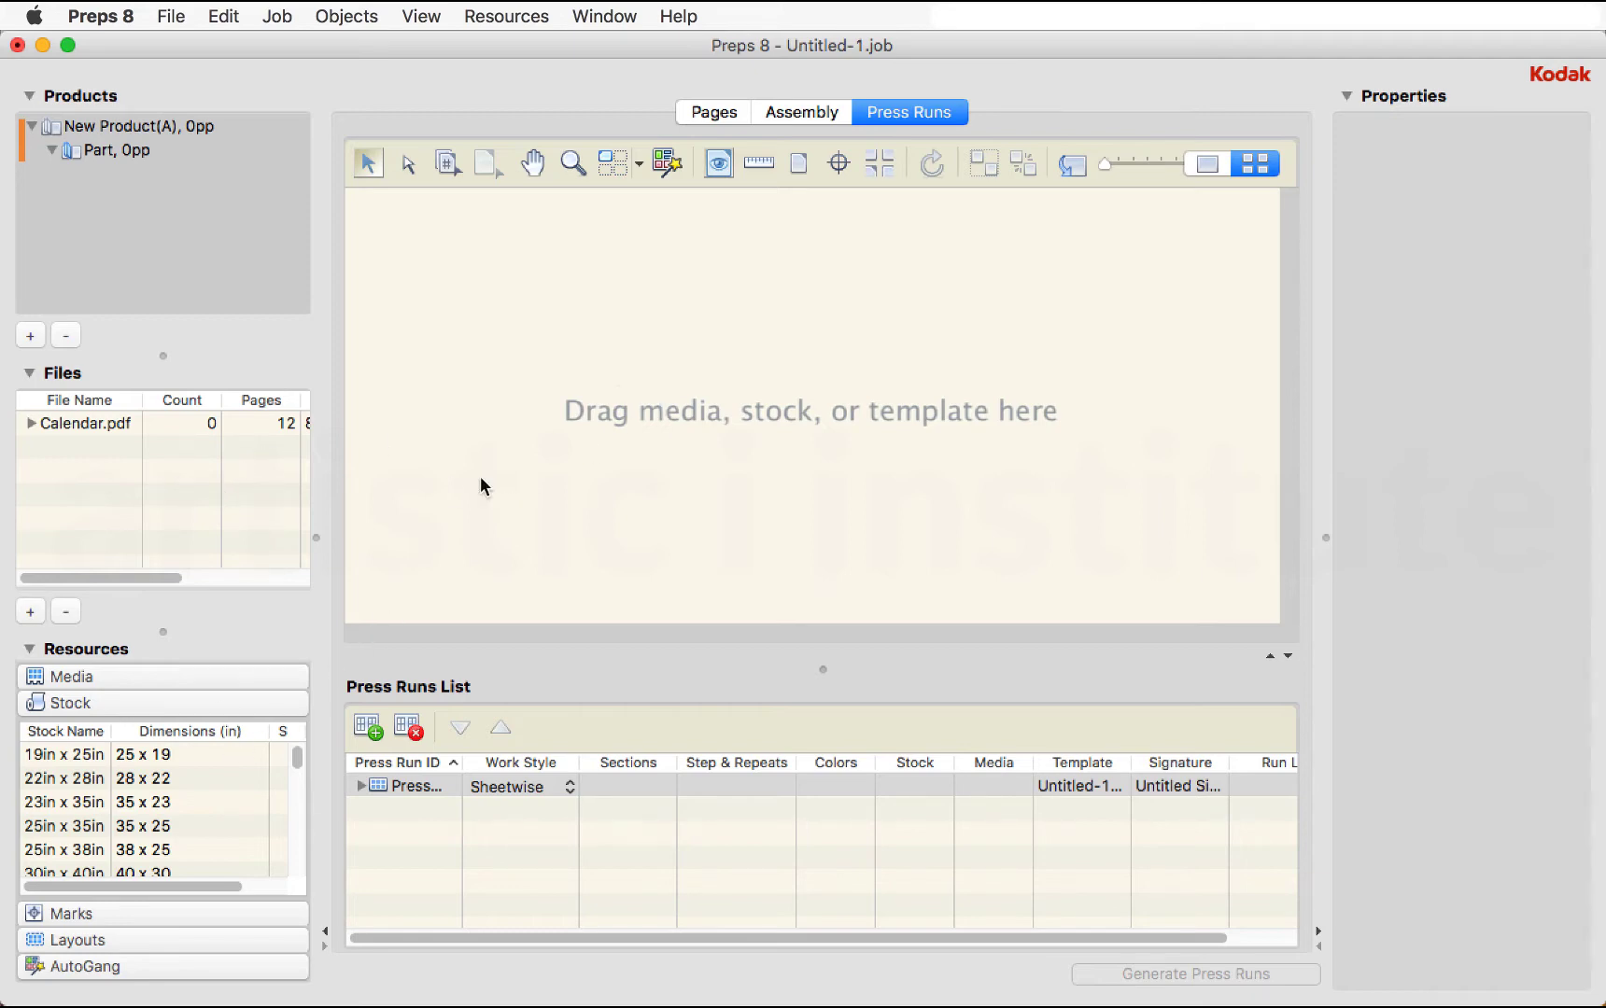
click(711, 113)
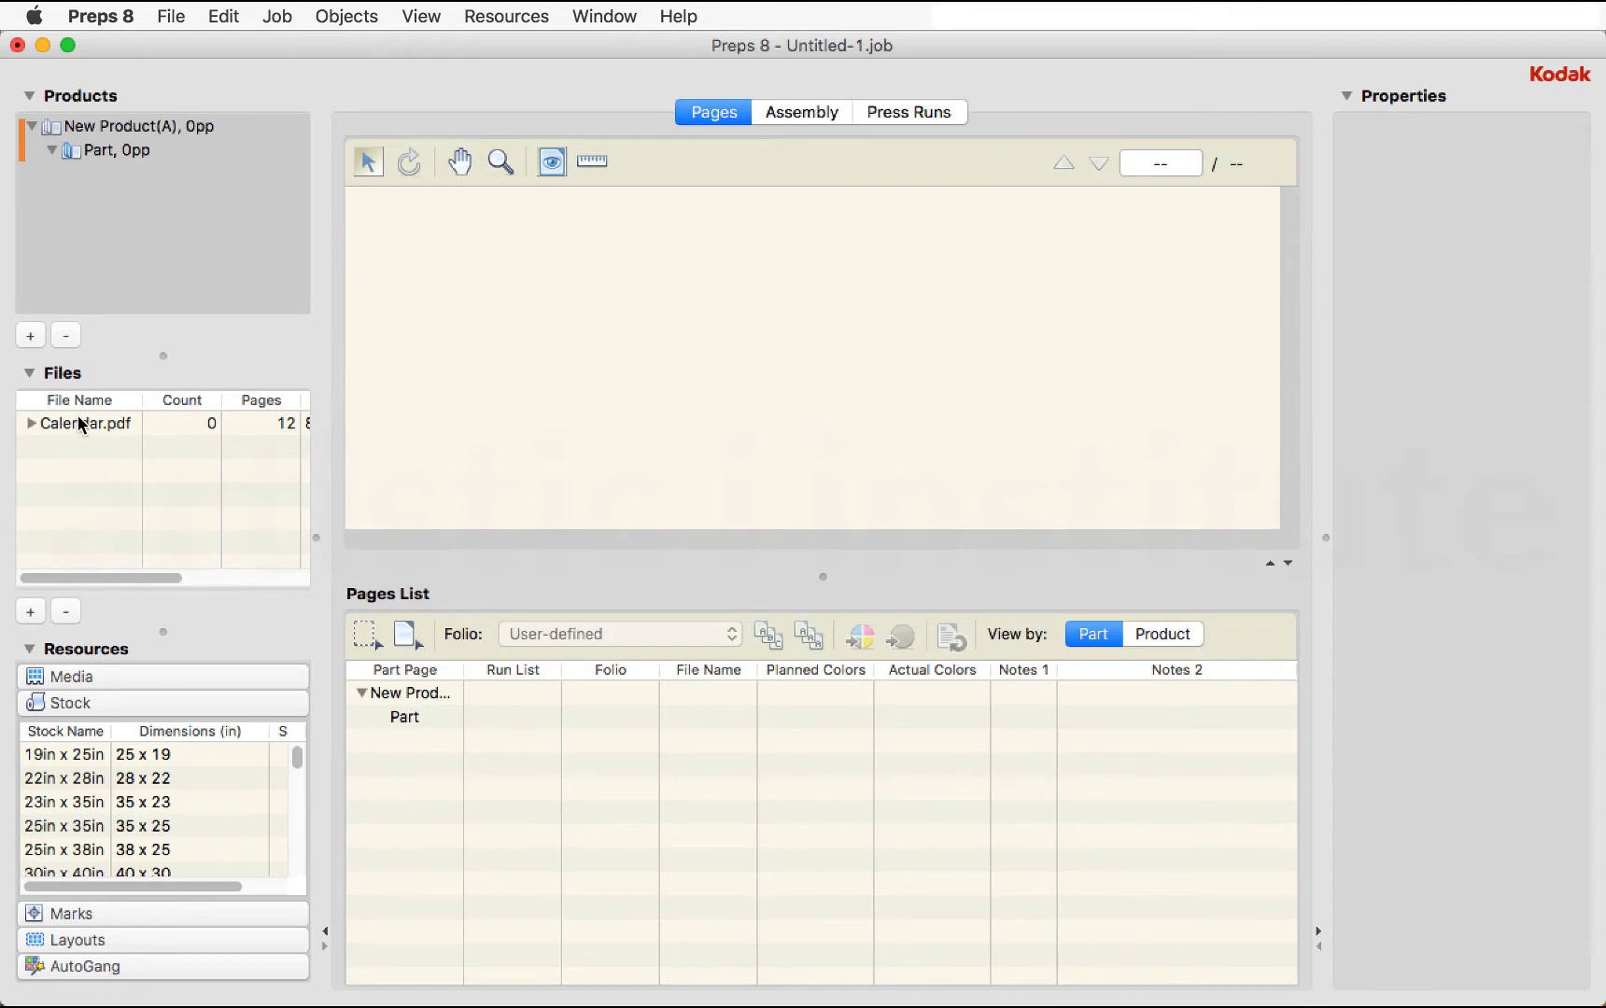
drag(82, 423, 420, 713)
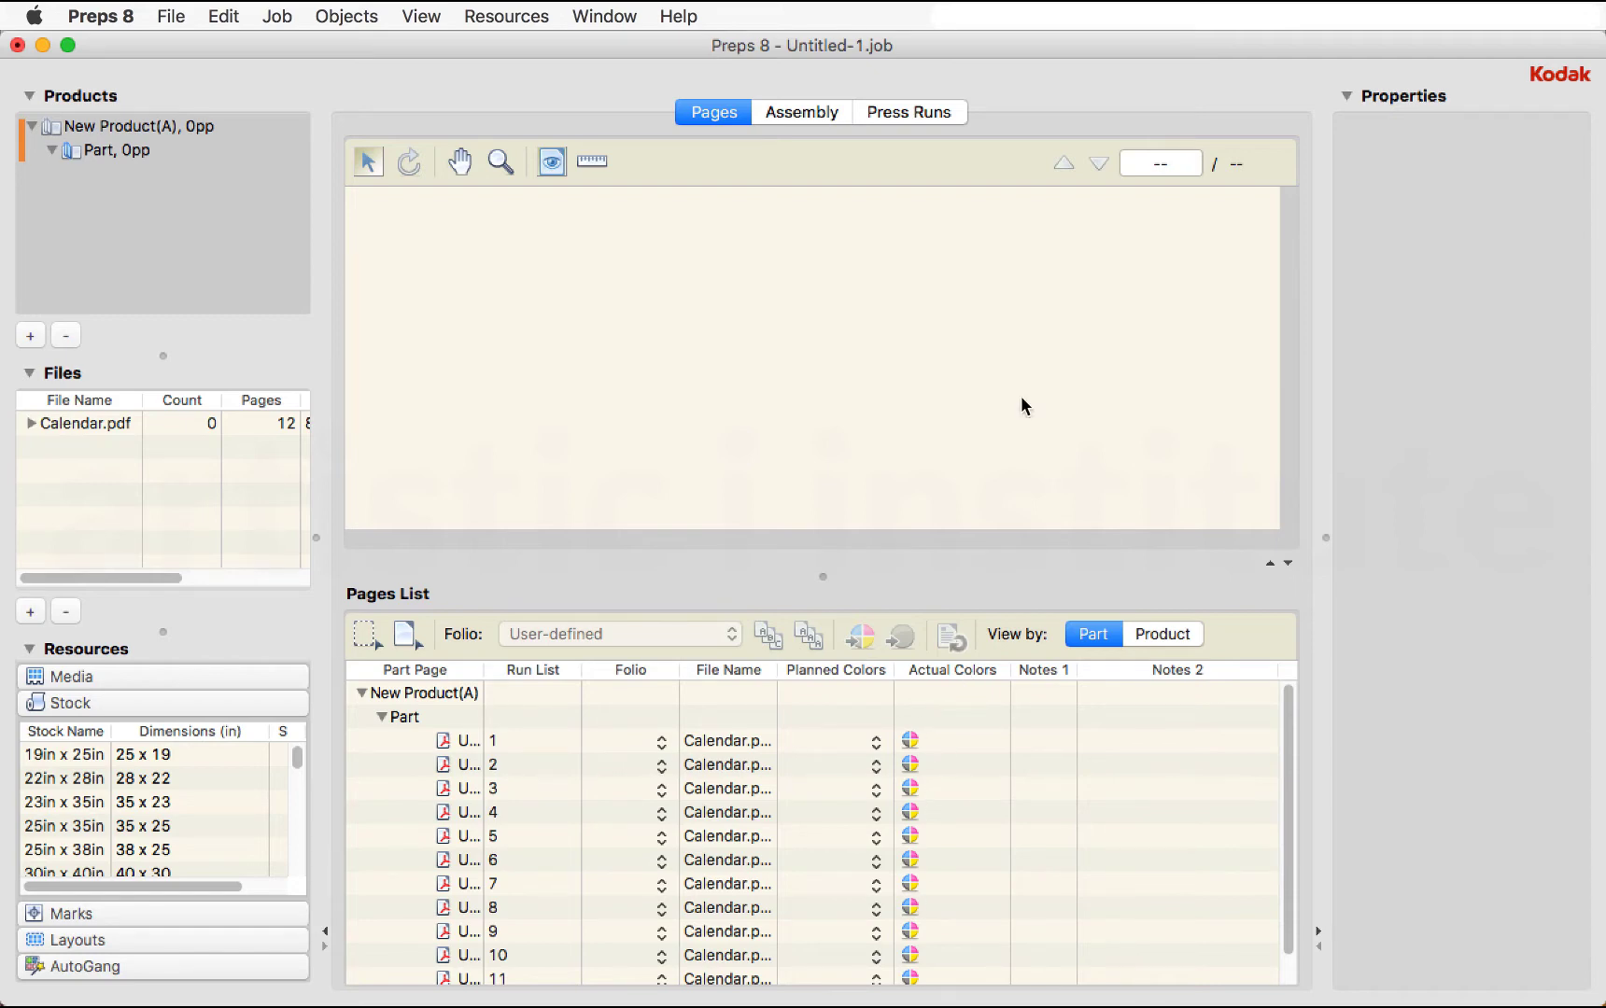
- Check the calendar pages' trim size and place the 36 x 25 in stock on Press Run 1
click(904, 112)
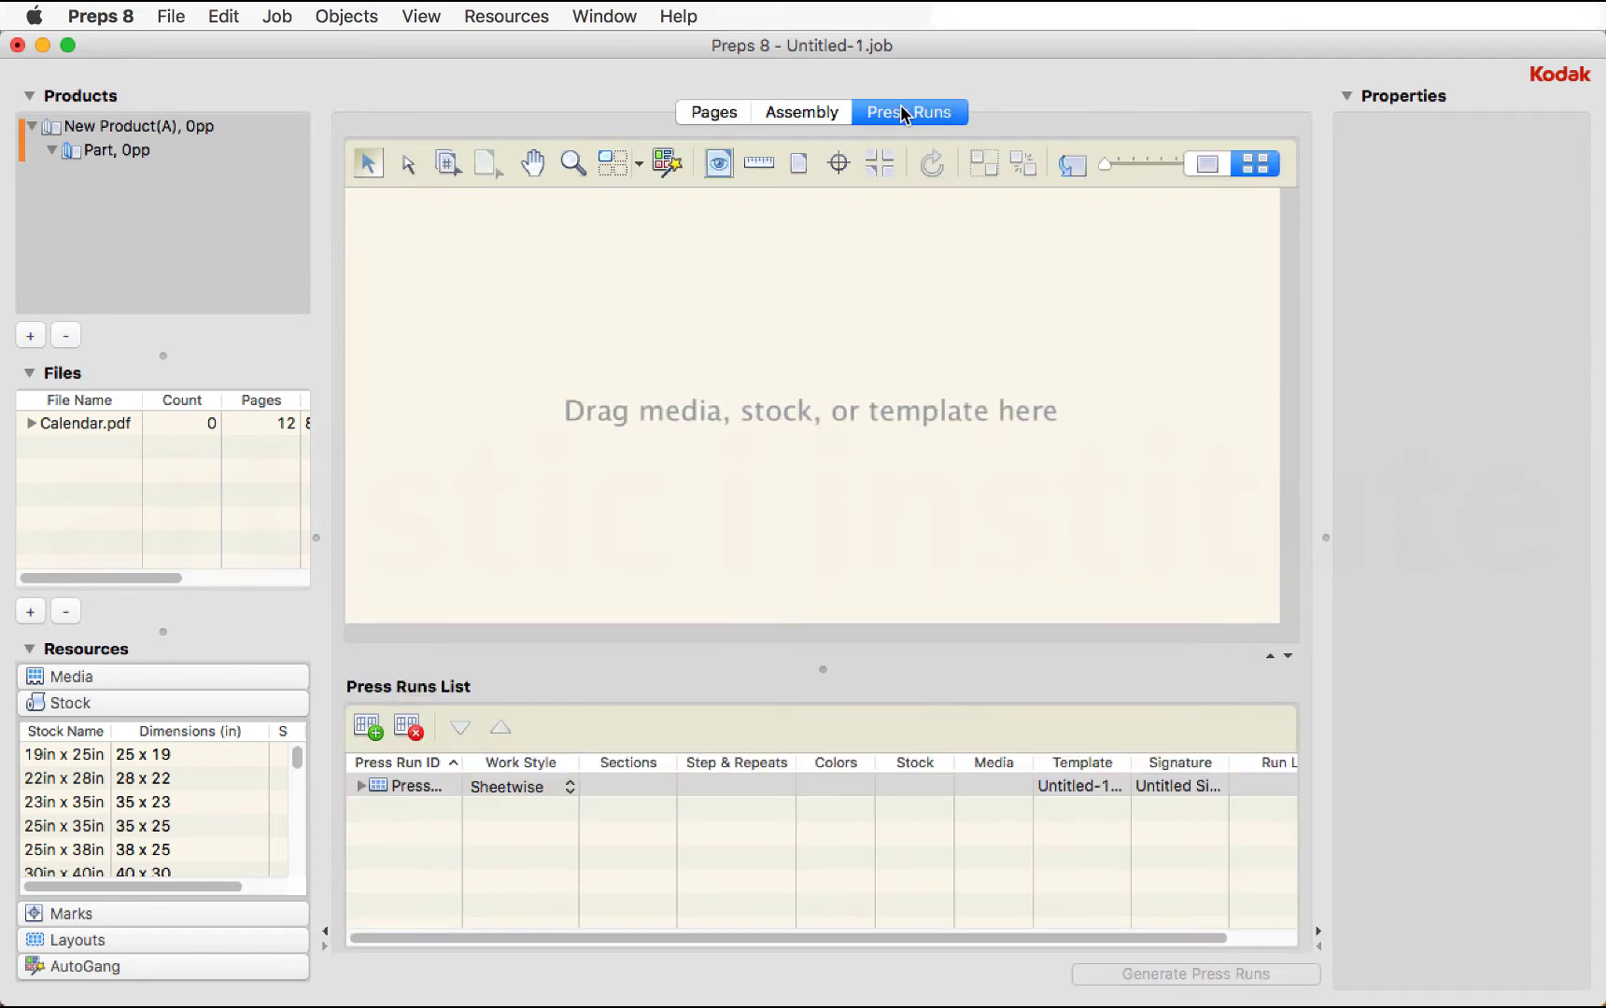
click(147, 580)
drag(147, 582, 234, 582)
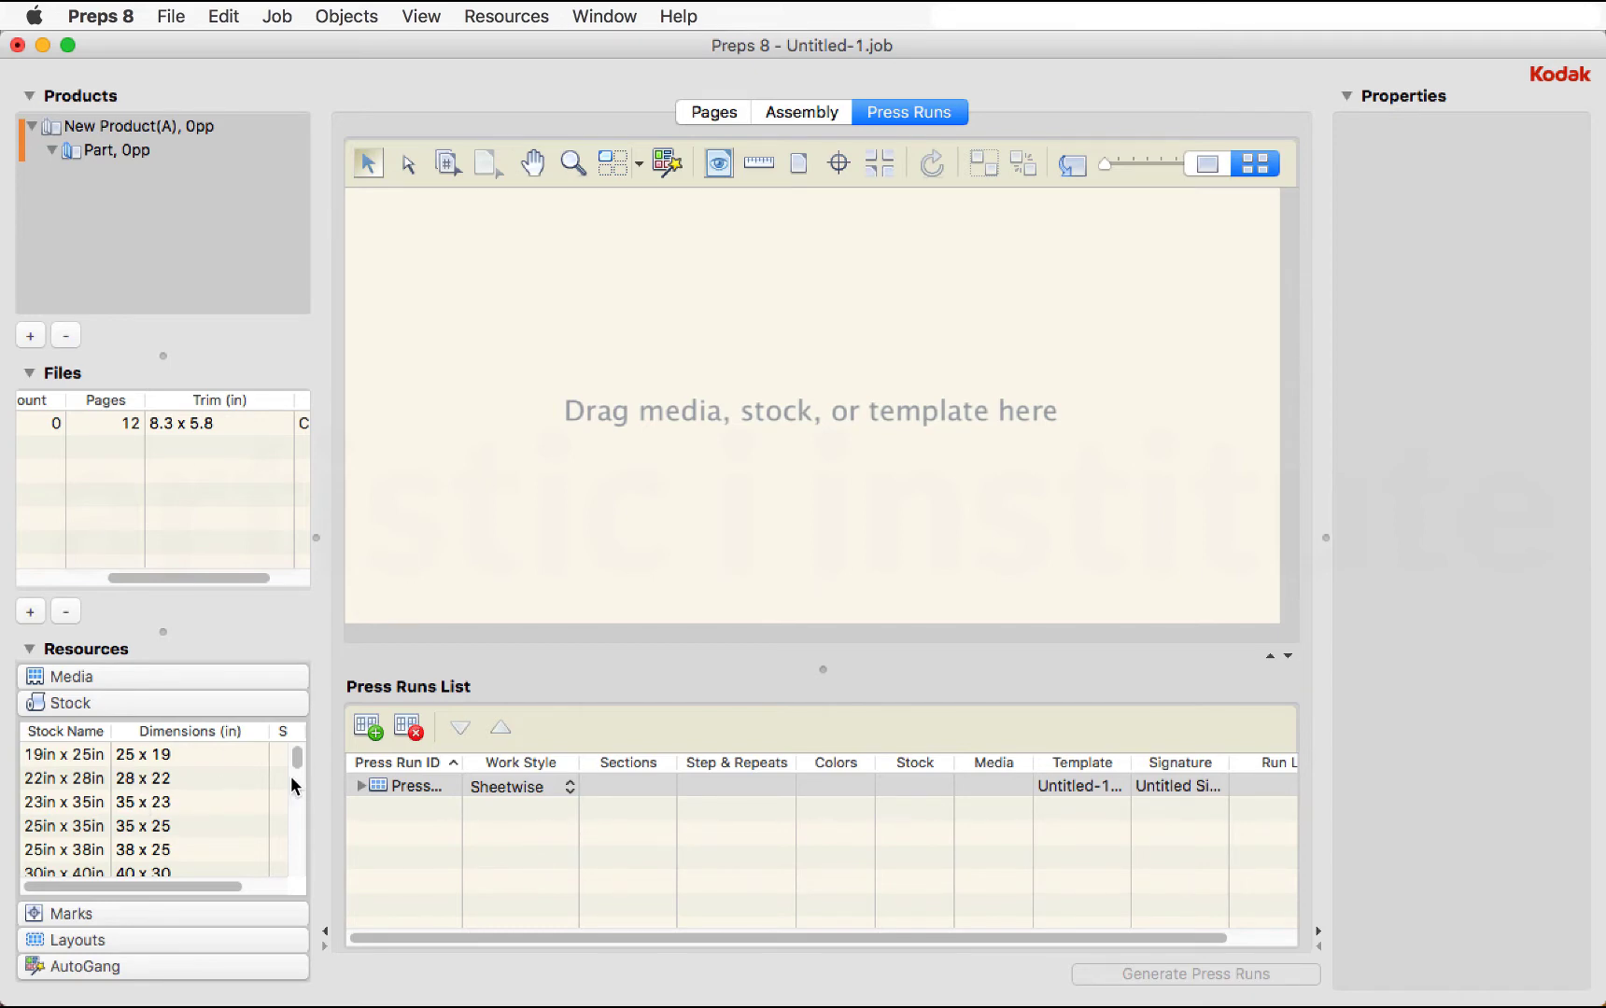
drag(297, 758, 295, 876)
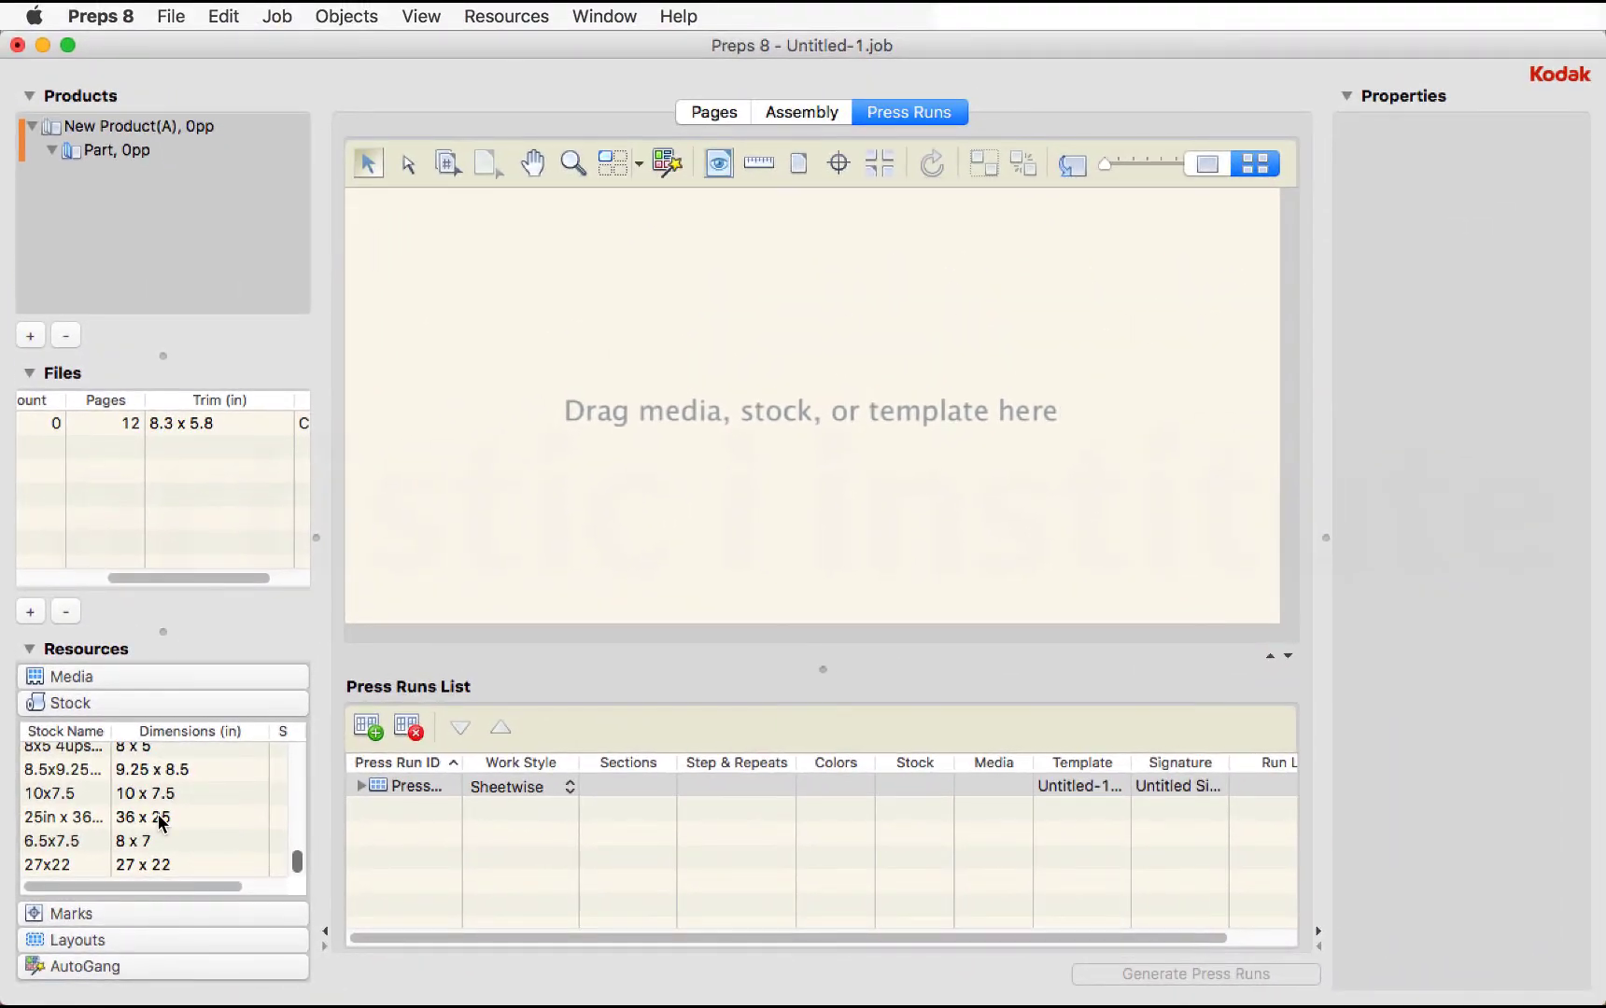
drag(168, 818, 462, 564)
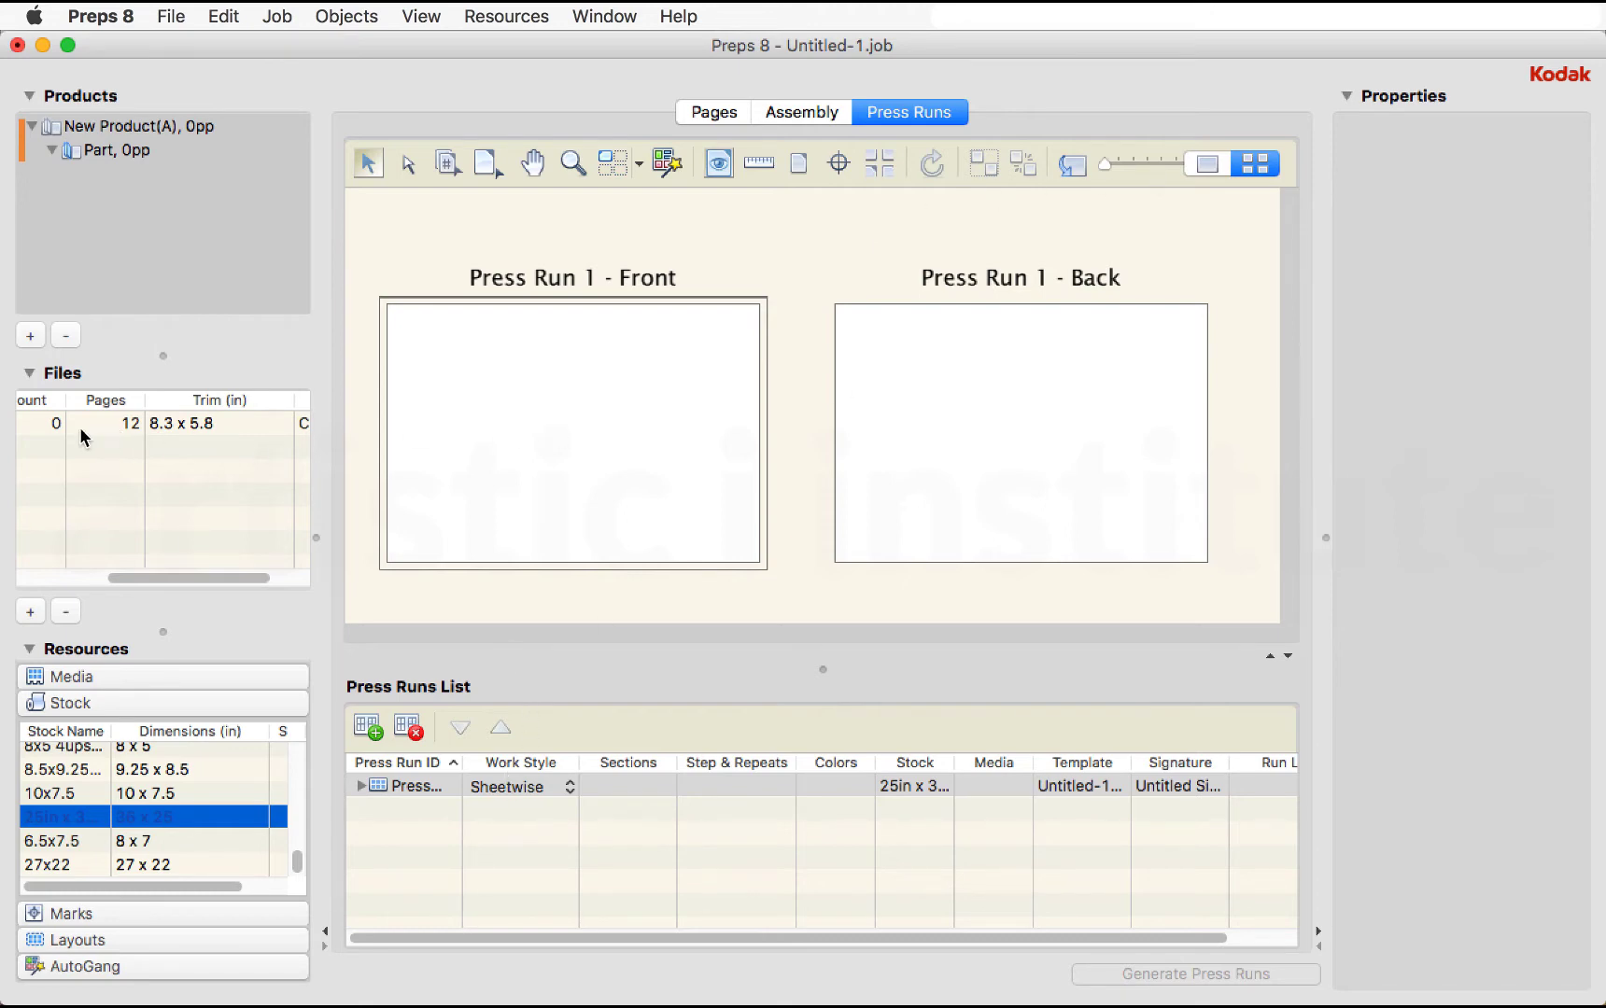
- Try a 3 by 2 step and repeat of Calendar.pdf Page 1 on the press run's front, and delete it
drag(137, 577, 49, 578)
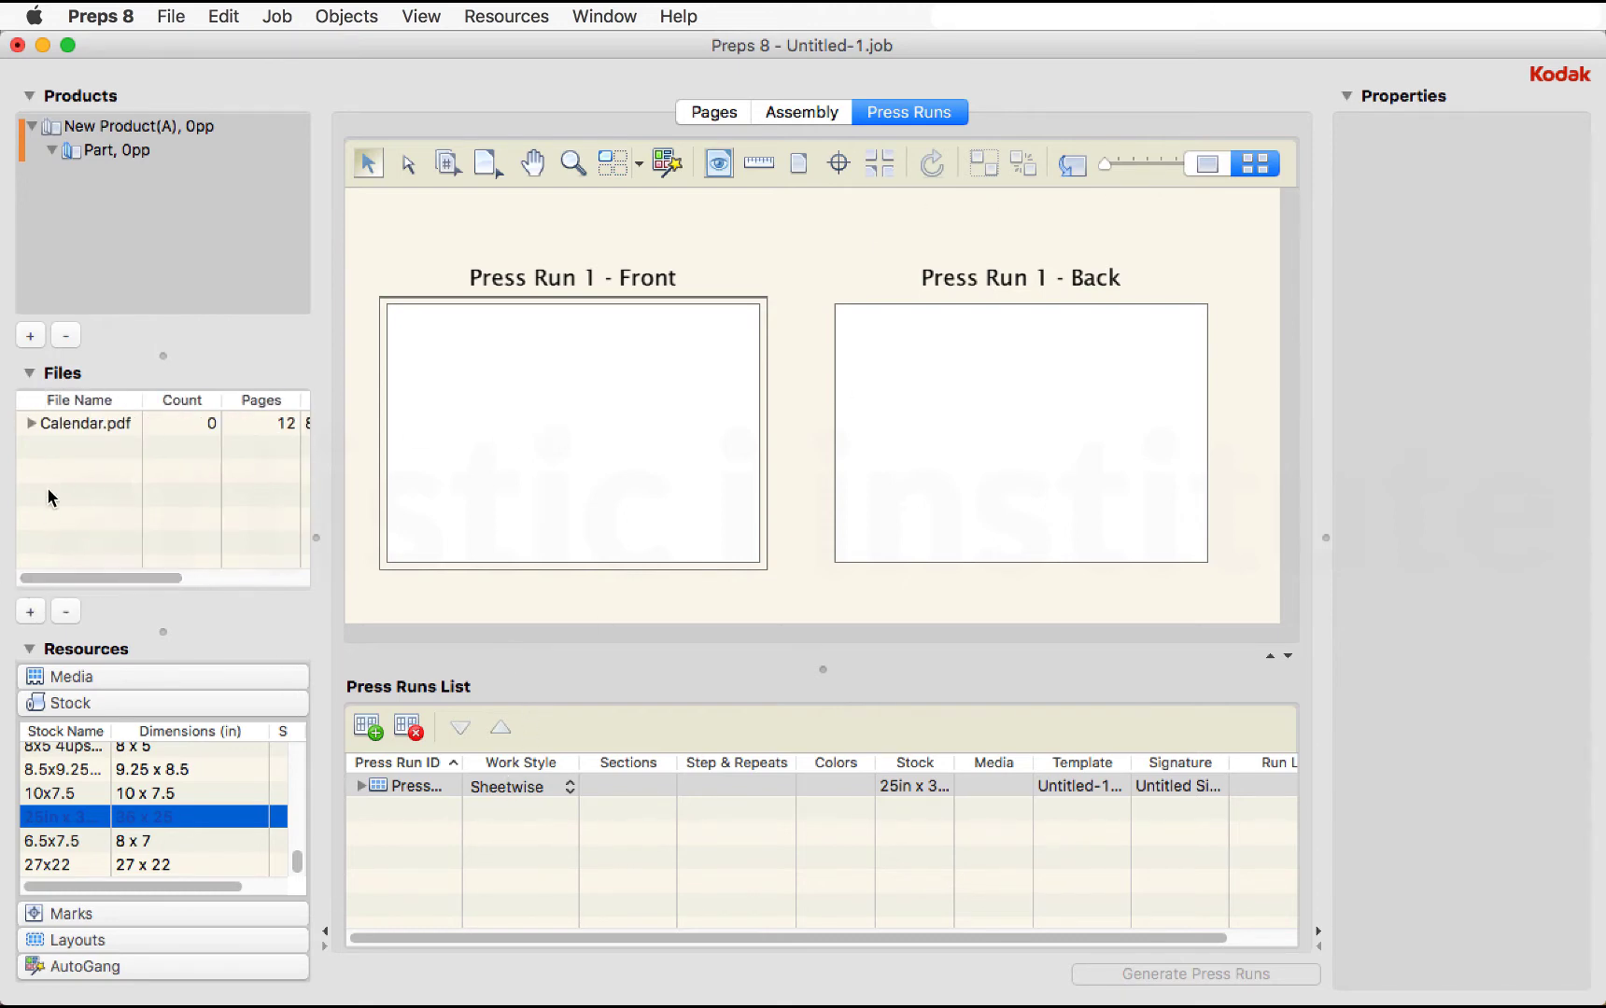
click(34, 423)
drag(80, 447, 443, 355)
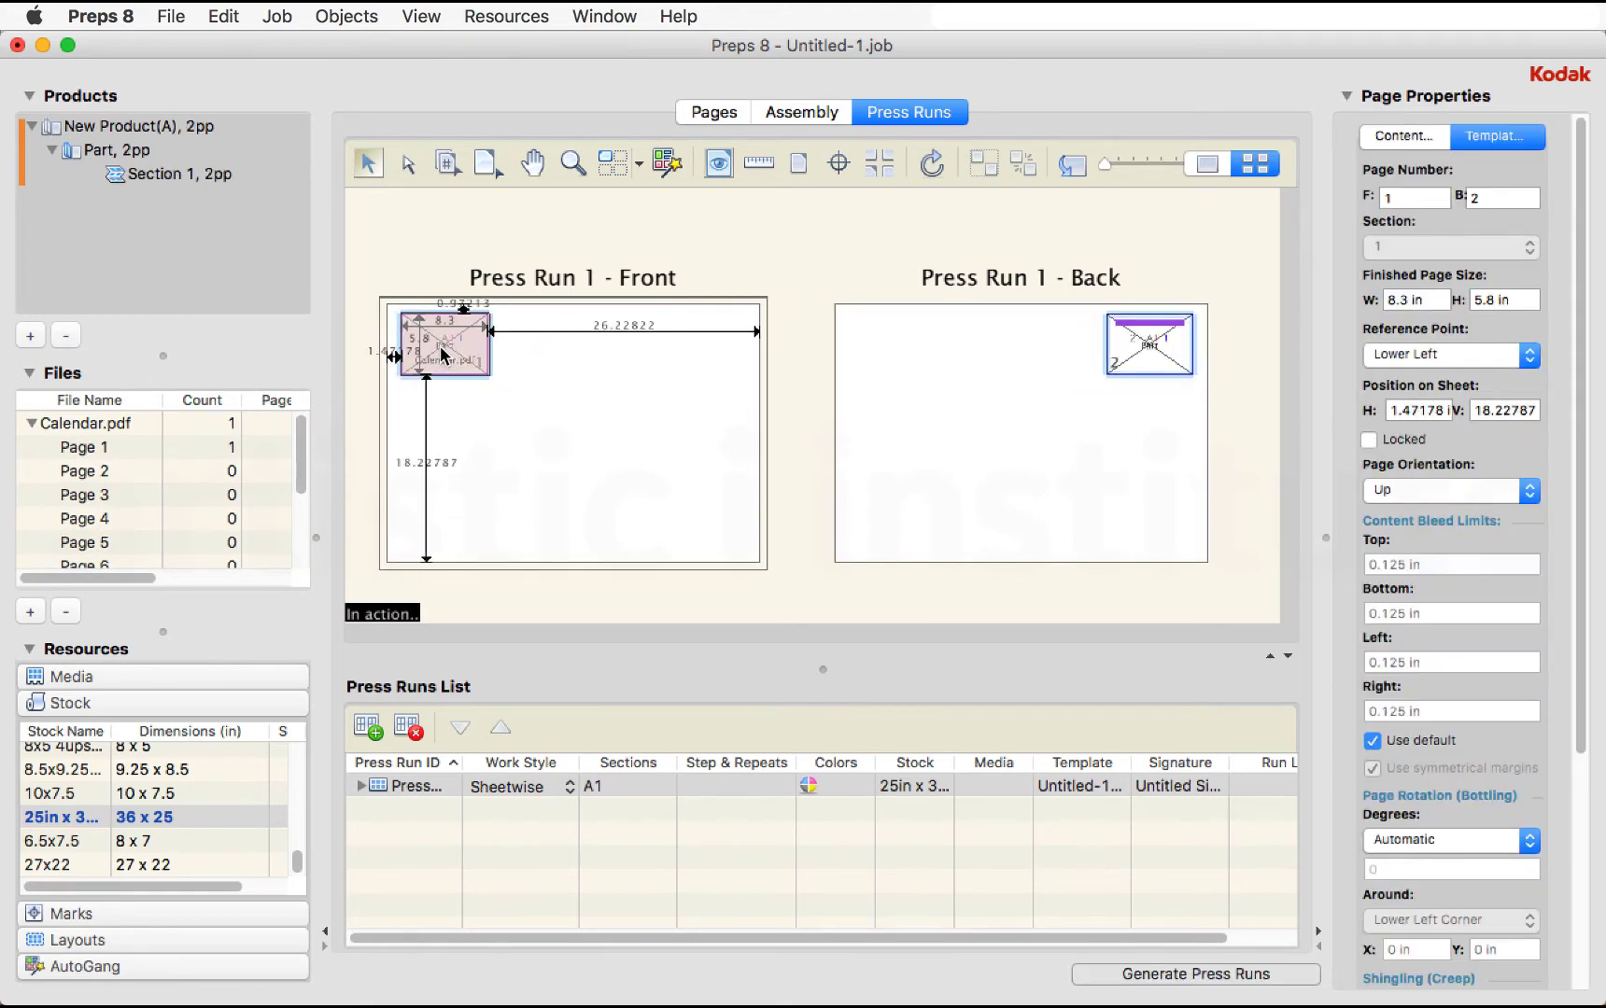
click(615, 165)
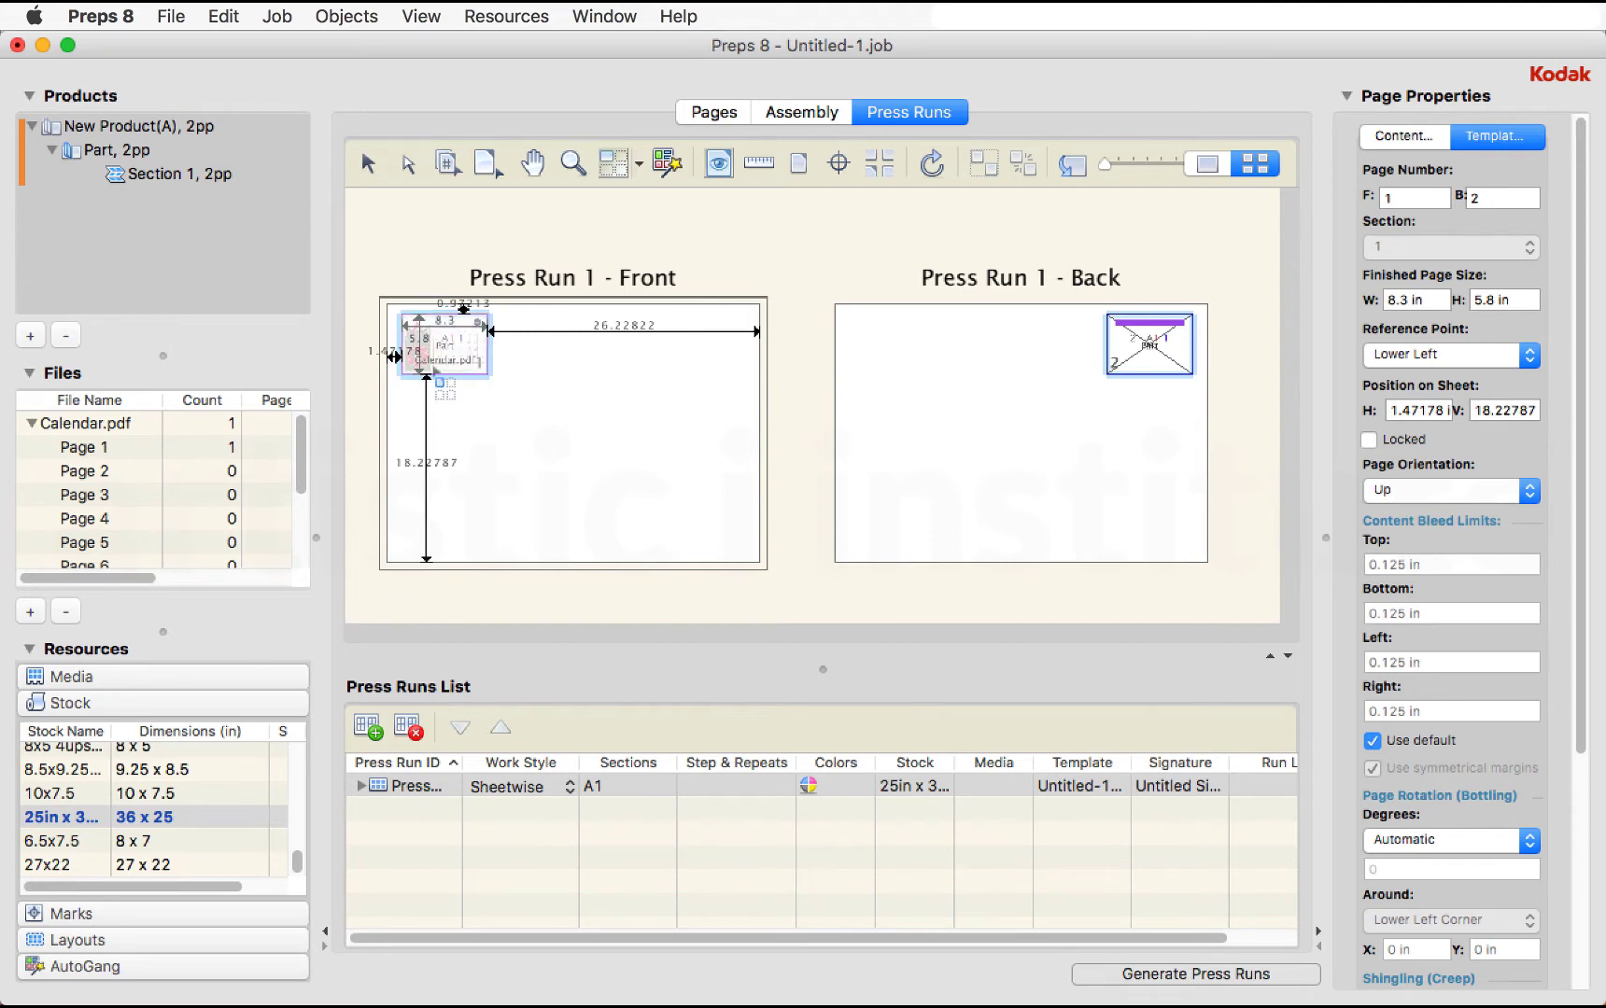
drag(438, 381, 637, 431)
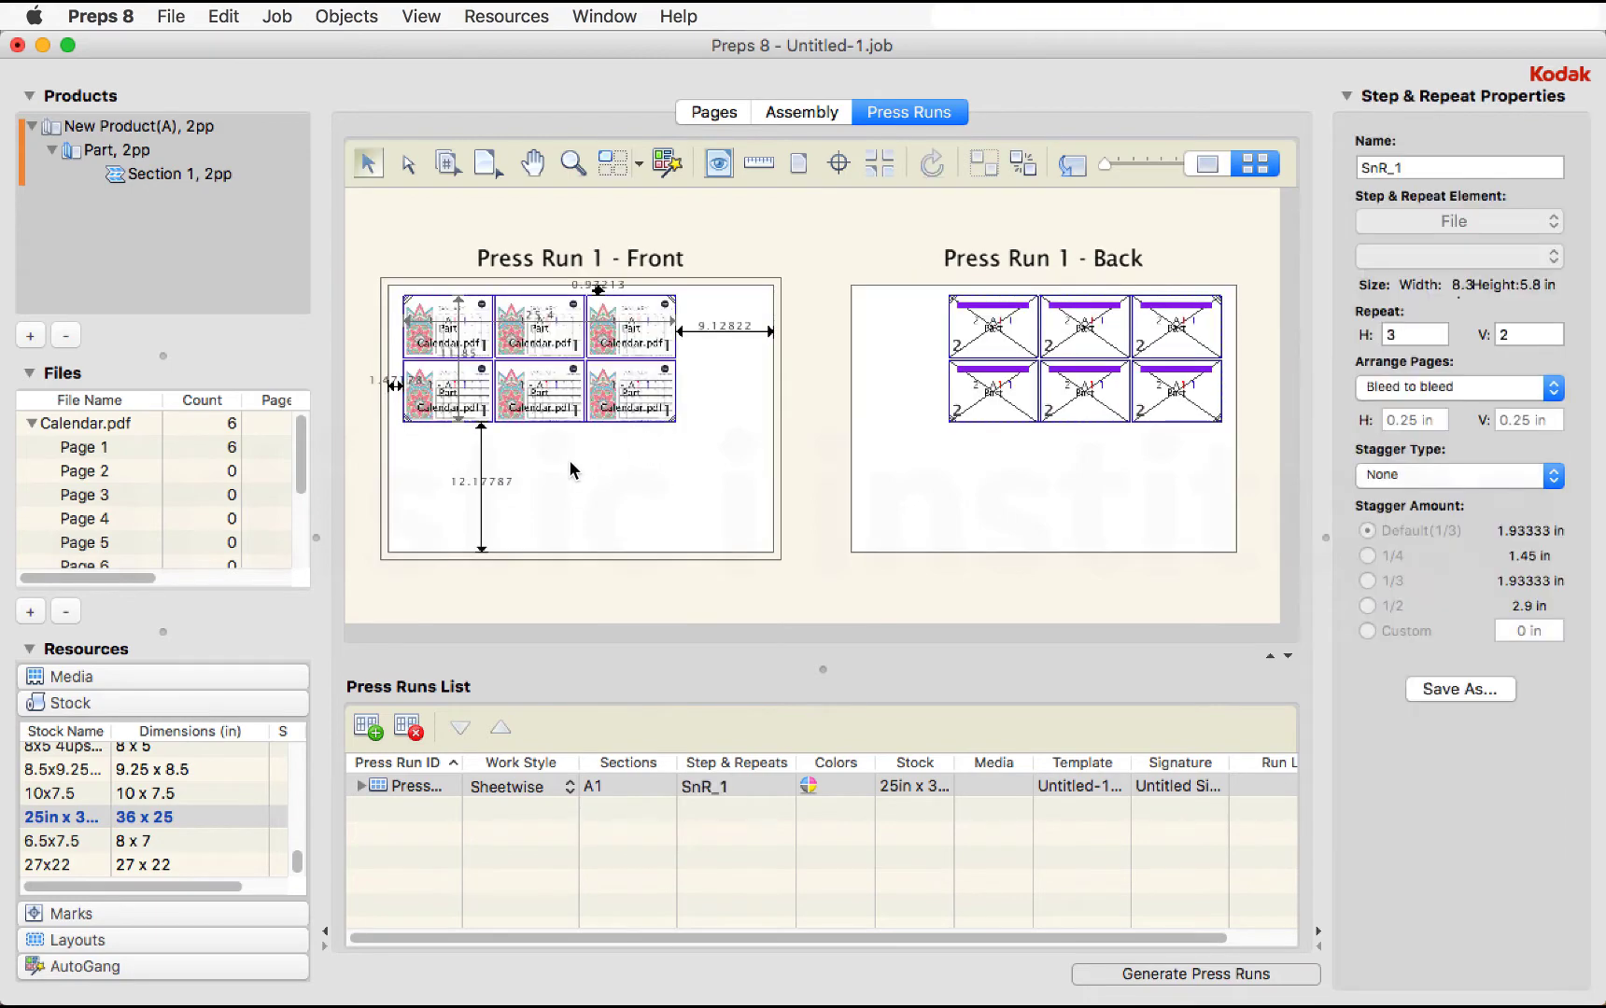
drag(533, 383, 569, 406)
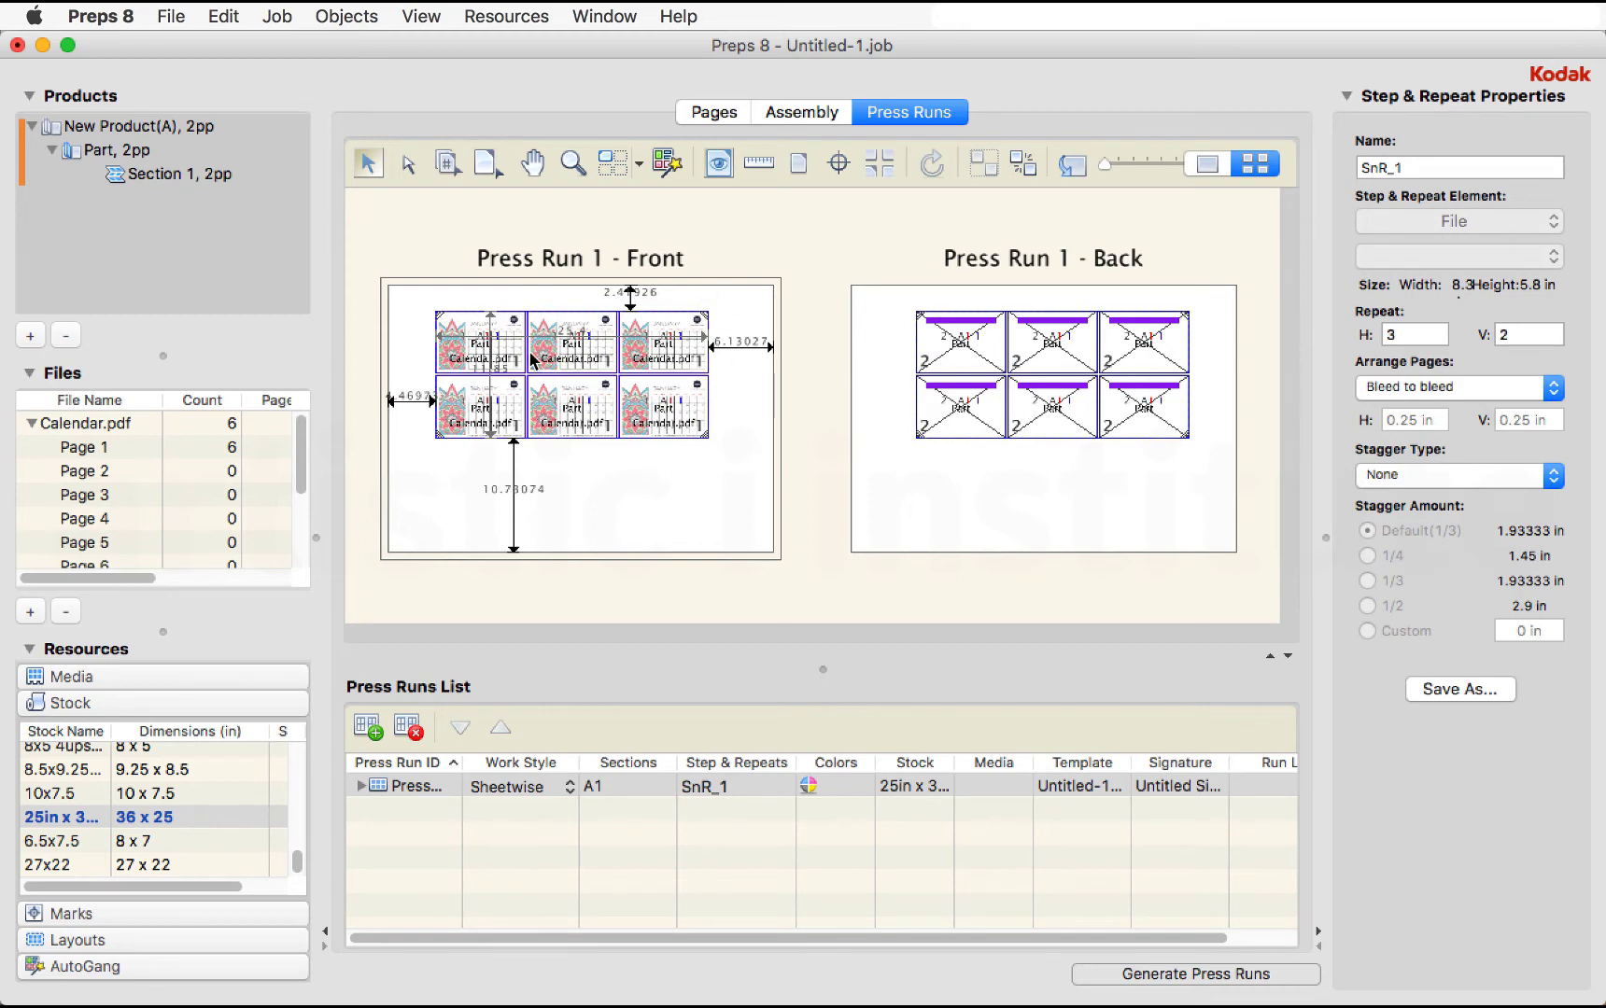
key(Delete)
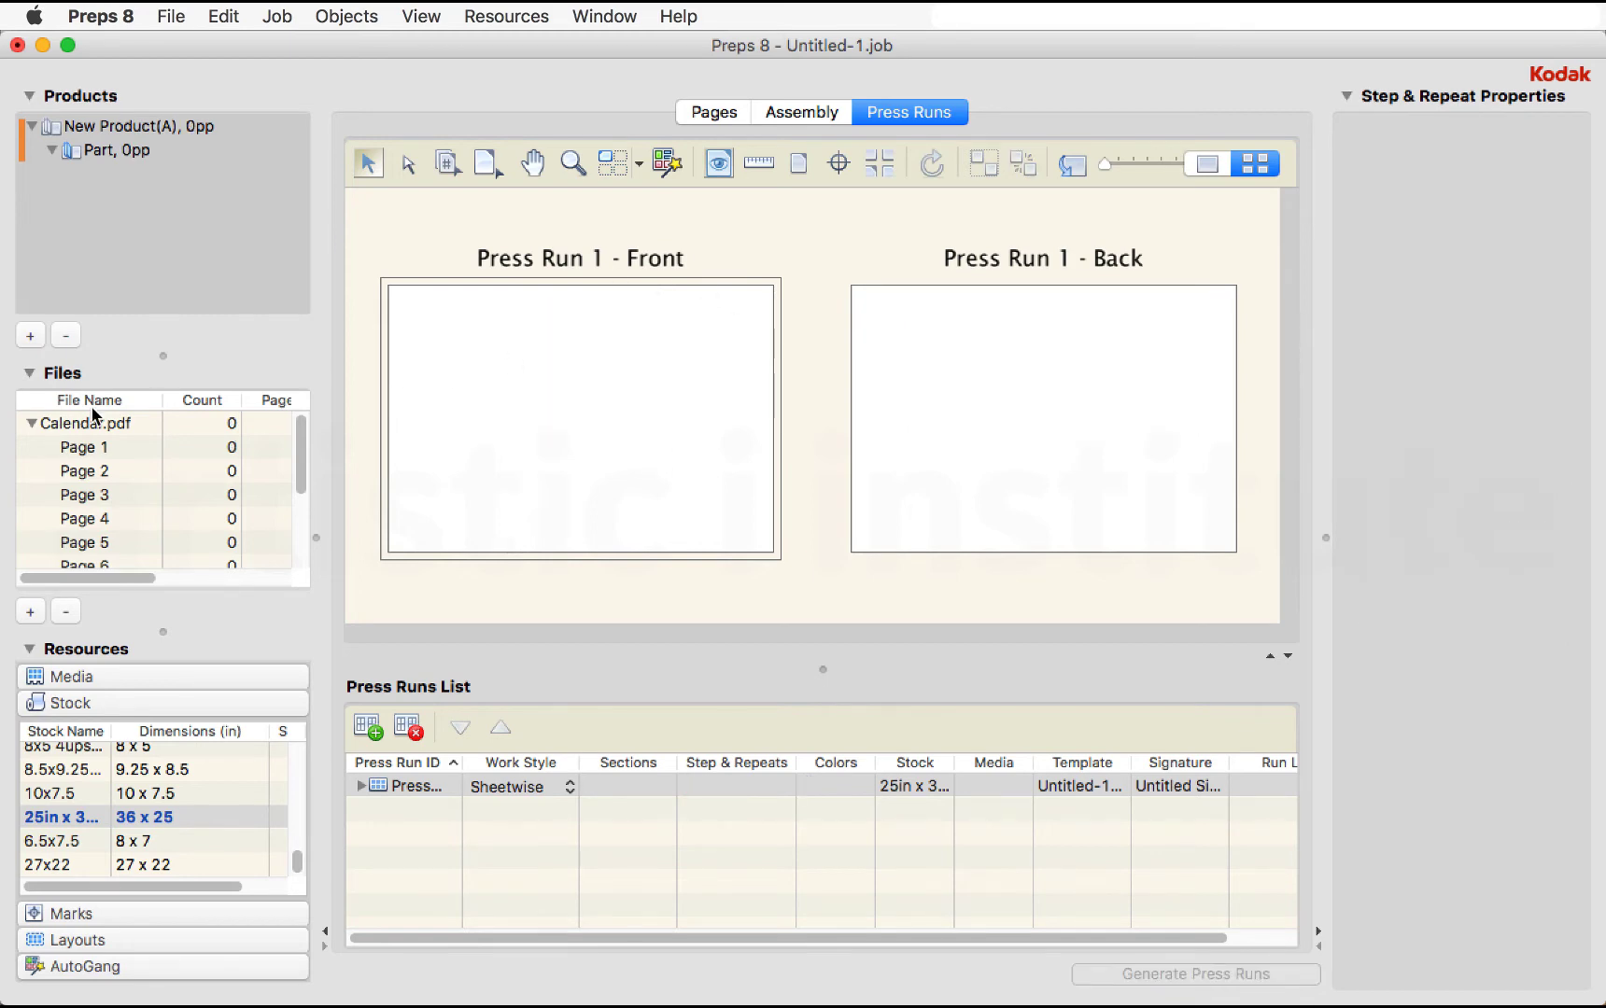
- Place Calendar.pdf Page 1 on the press run's front and step and repeat it 2 across by 3 down near the sheet centre
drag(90, 449, 584, 478)
click(607, 168)
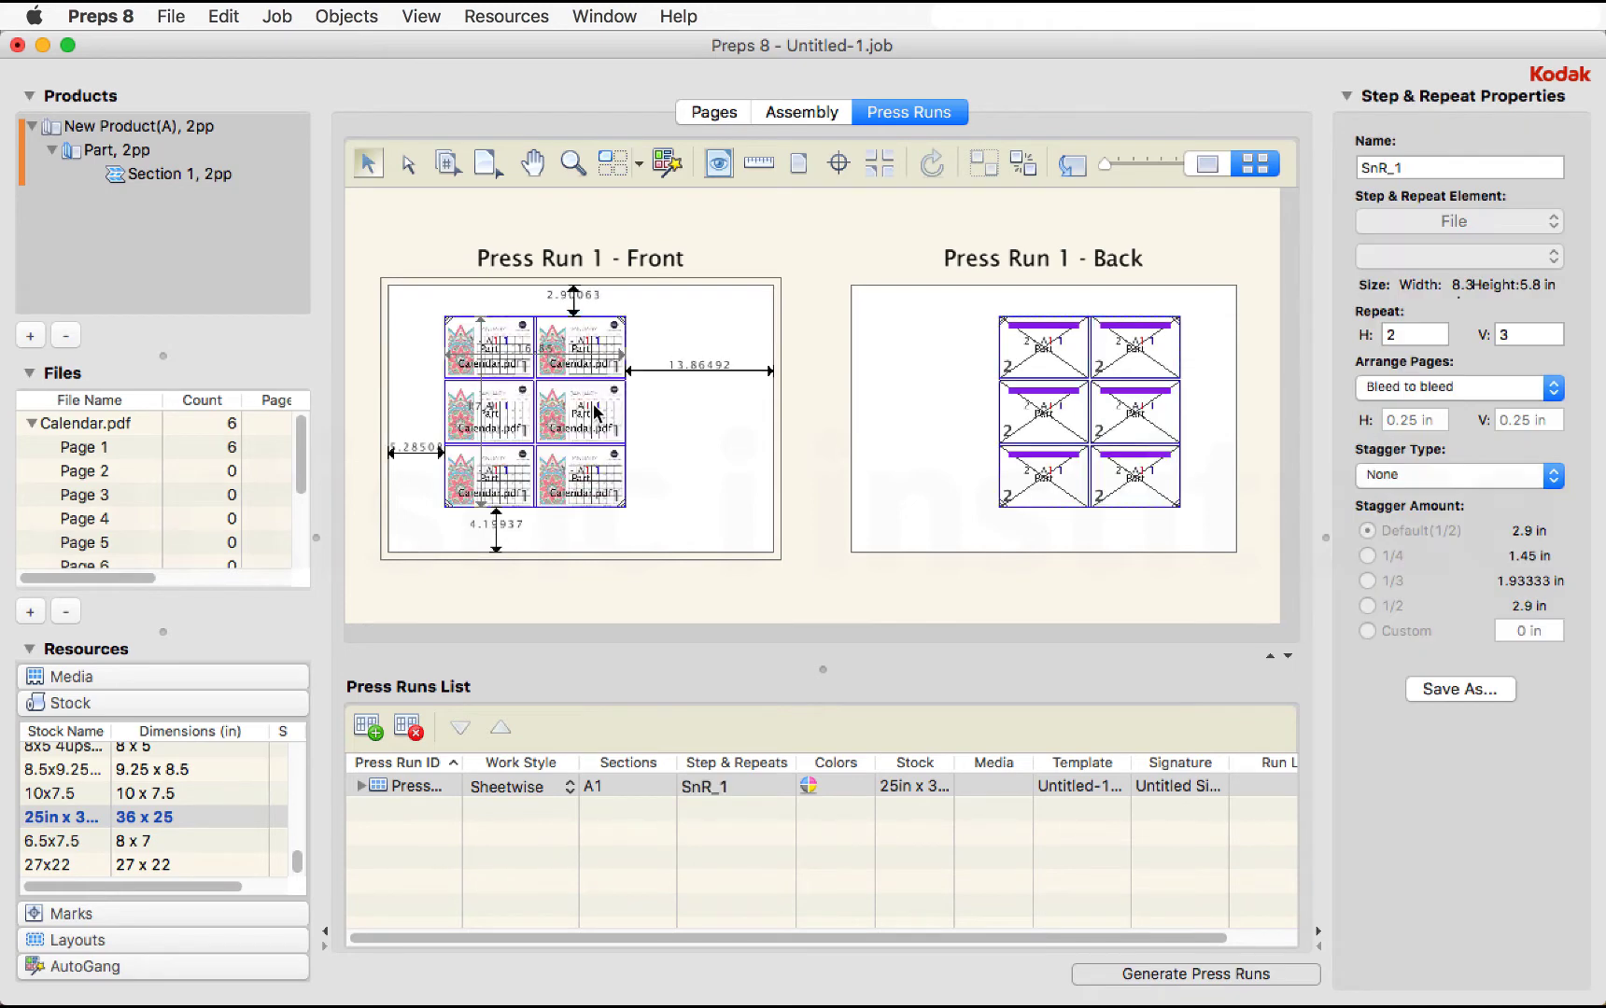
drag(595, 408, 628, 404)
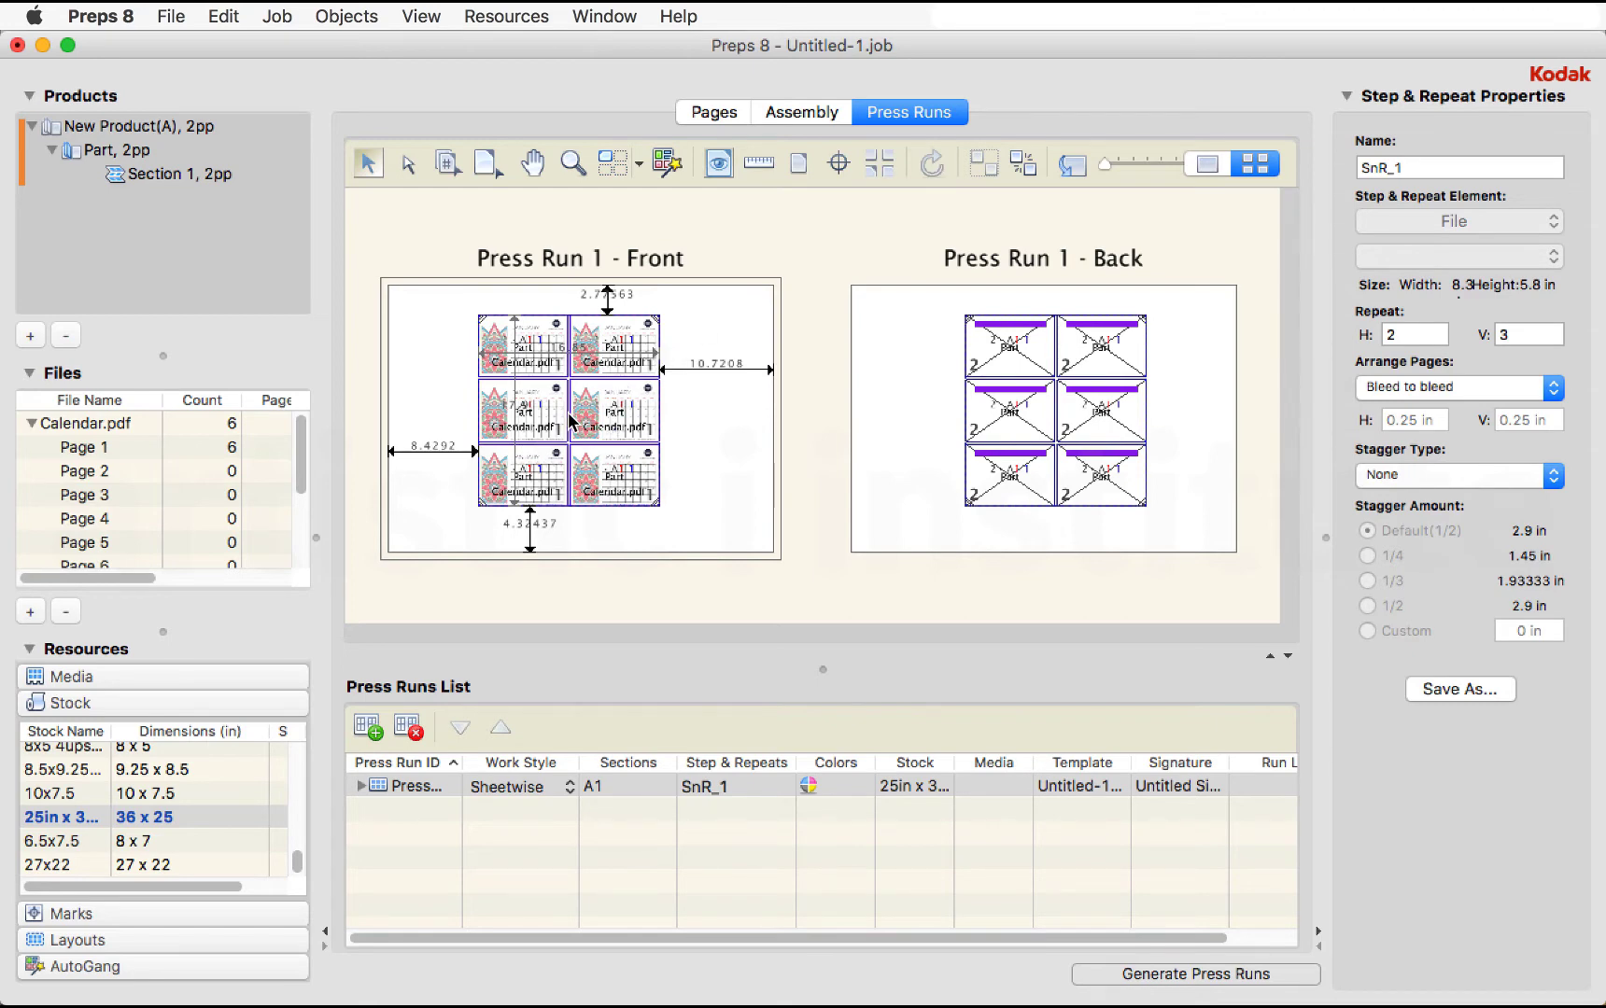
- Clear the repeated pages and replace the press run's stock with 18x25 8ups
scroll(569, 422, up, 5)
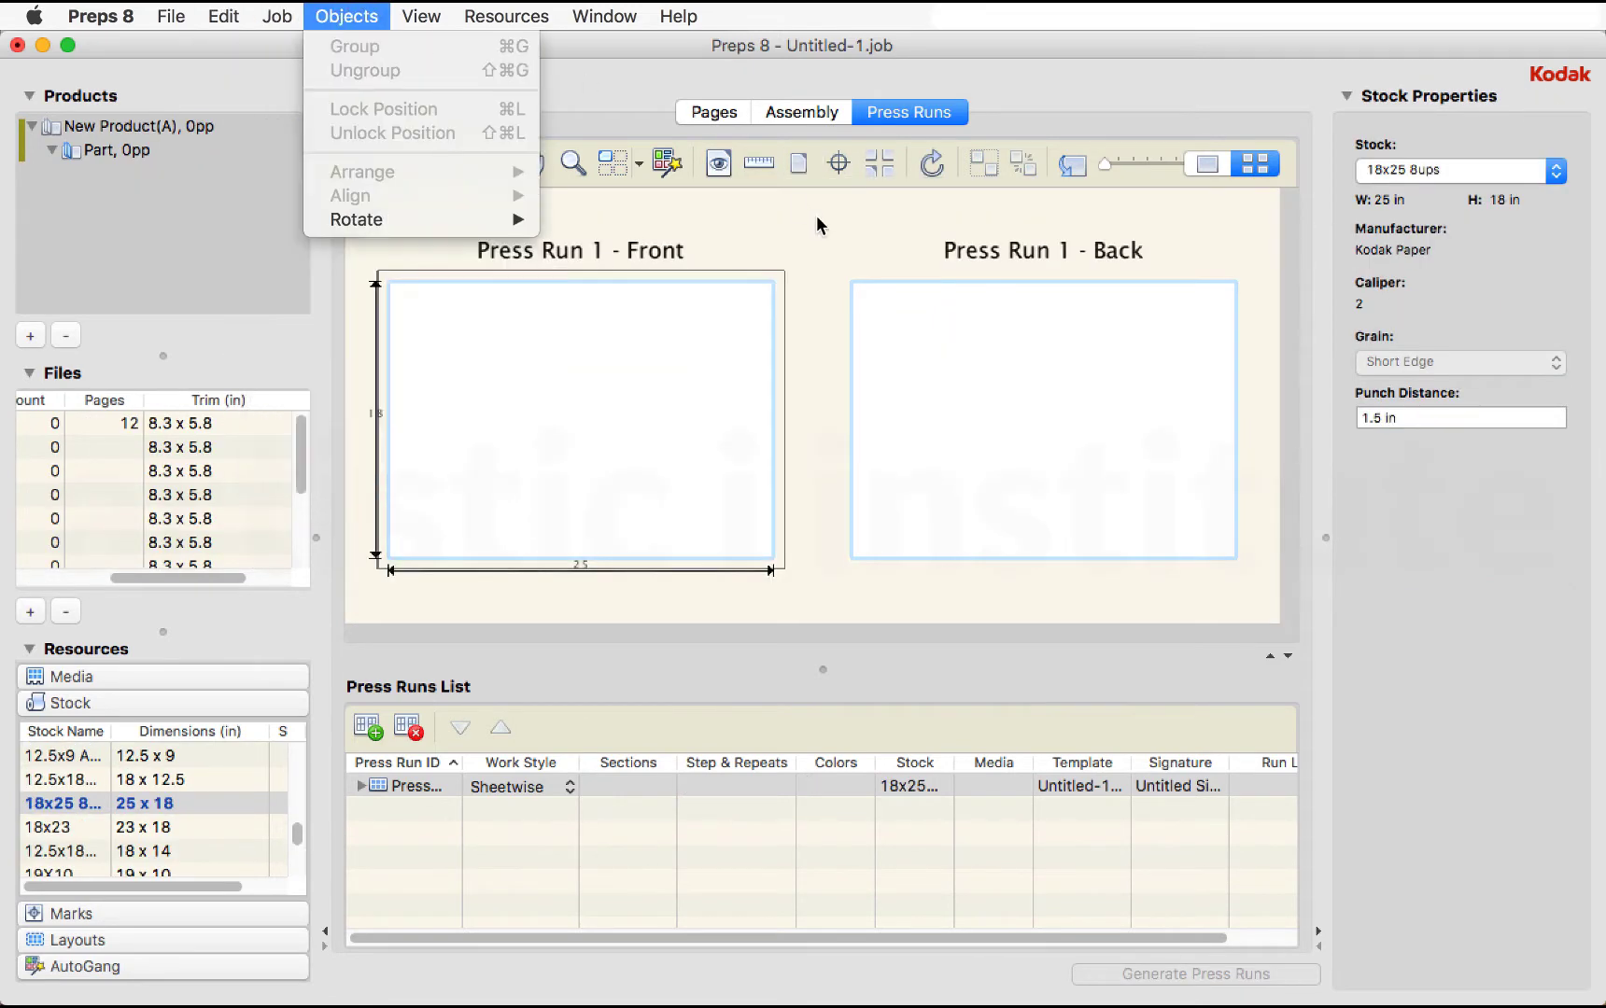
click(796, 353)
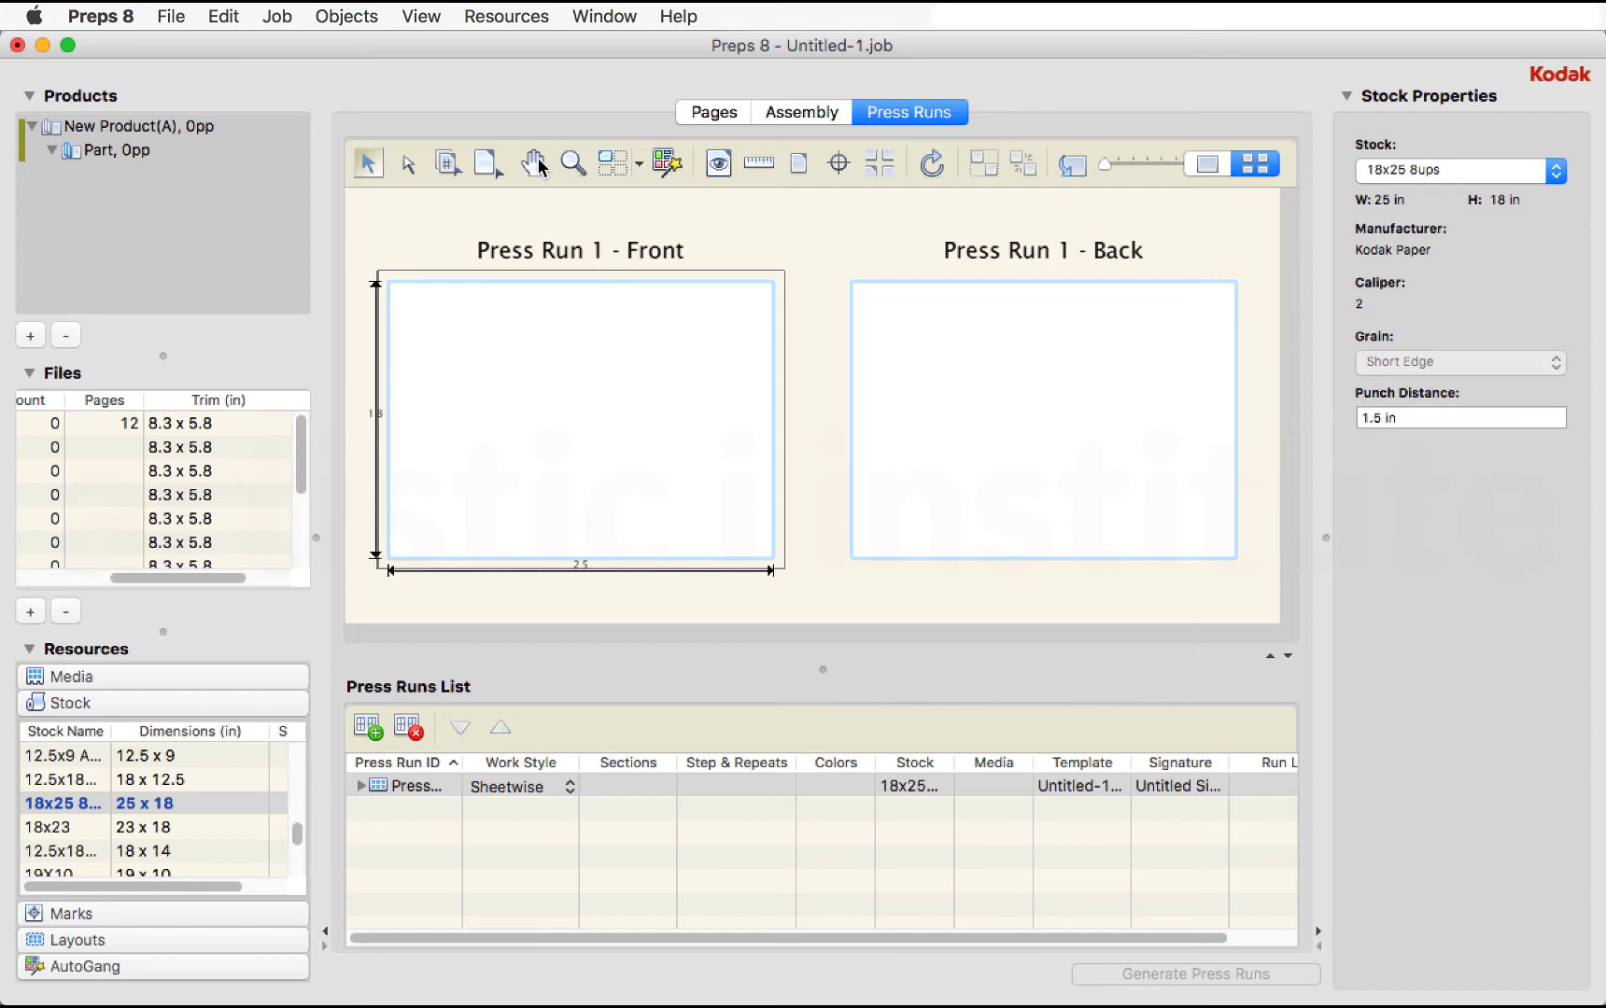
- Add a one-page file placeholder named Placeholder with a finished page size of 8.3 x 5.8 in
click(239, 13)
mouse_move(261, 13)
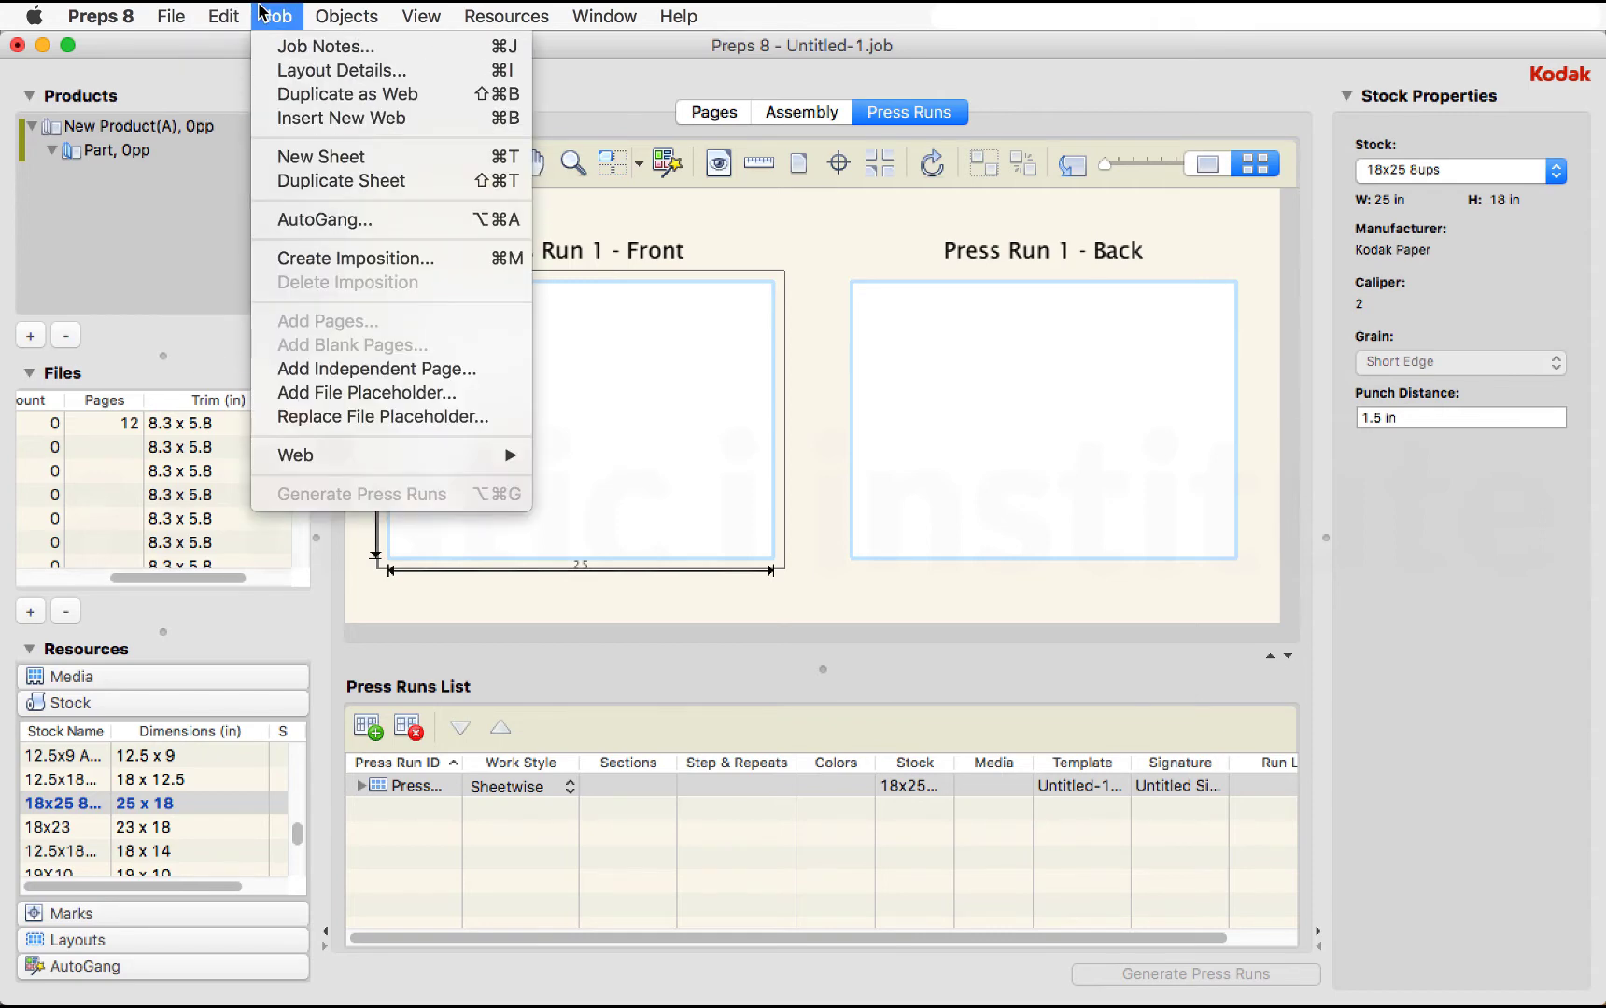
click(370, 393)
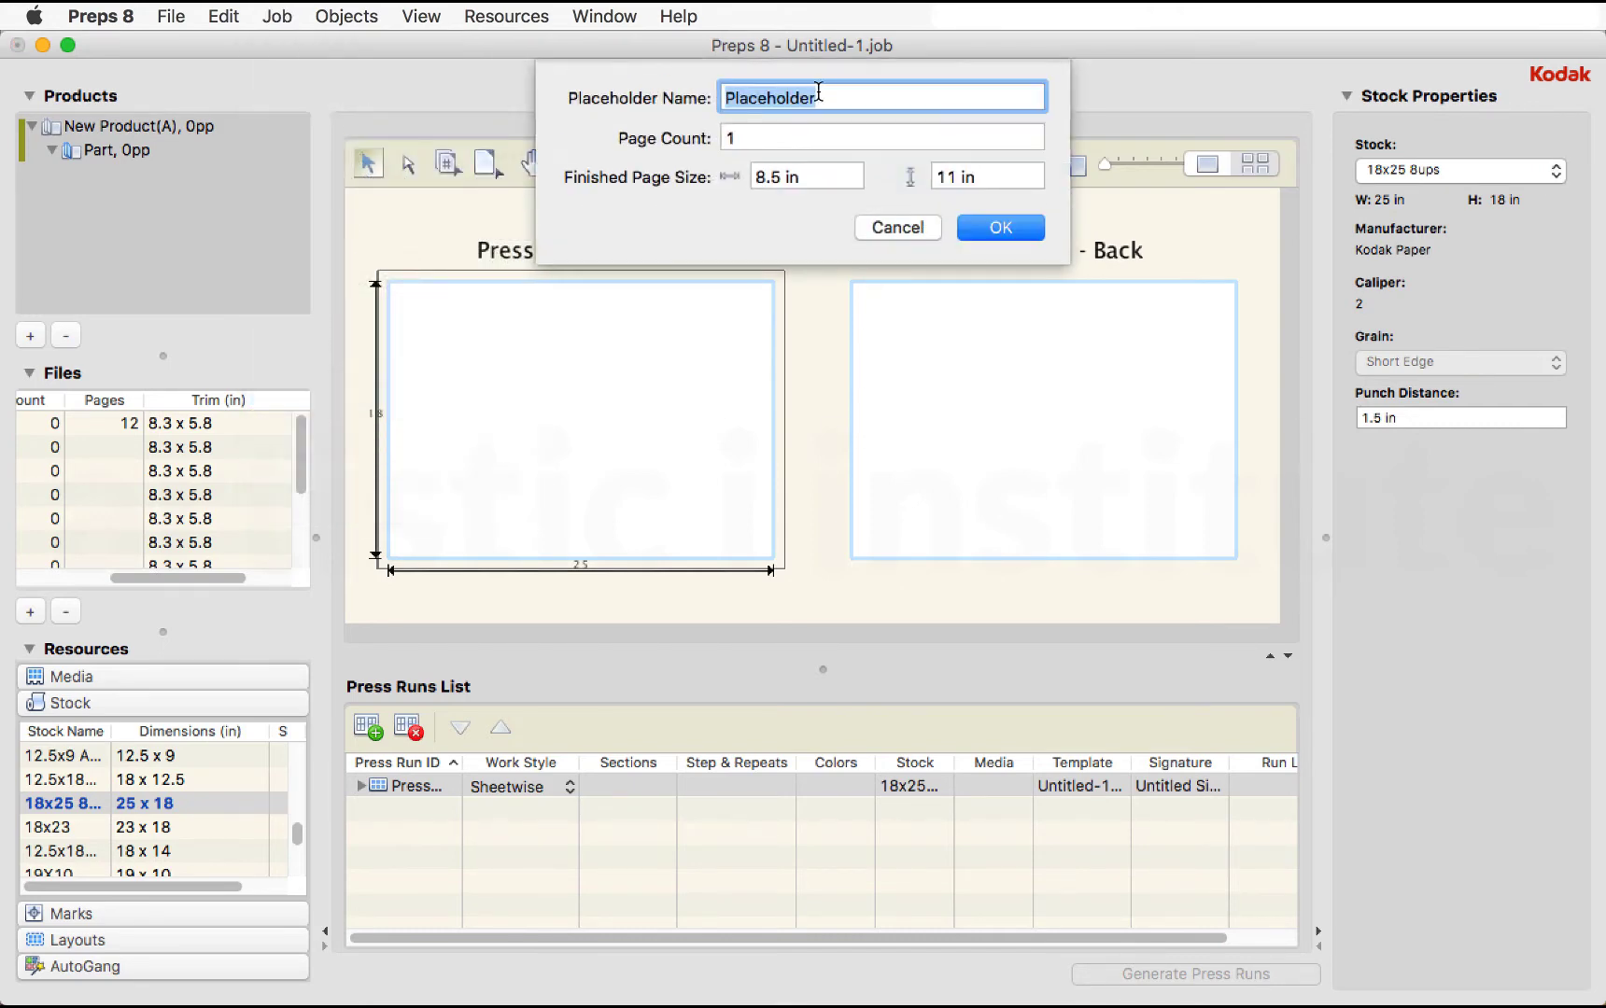
click(815, 176)
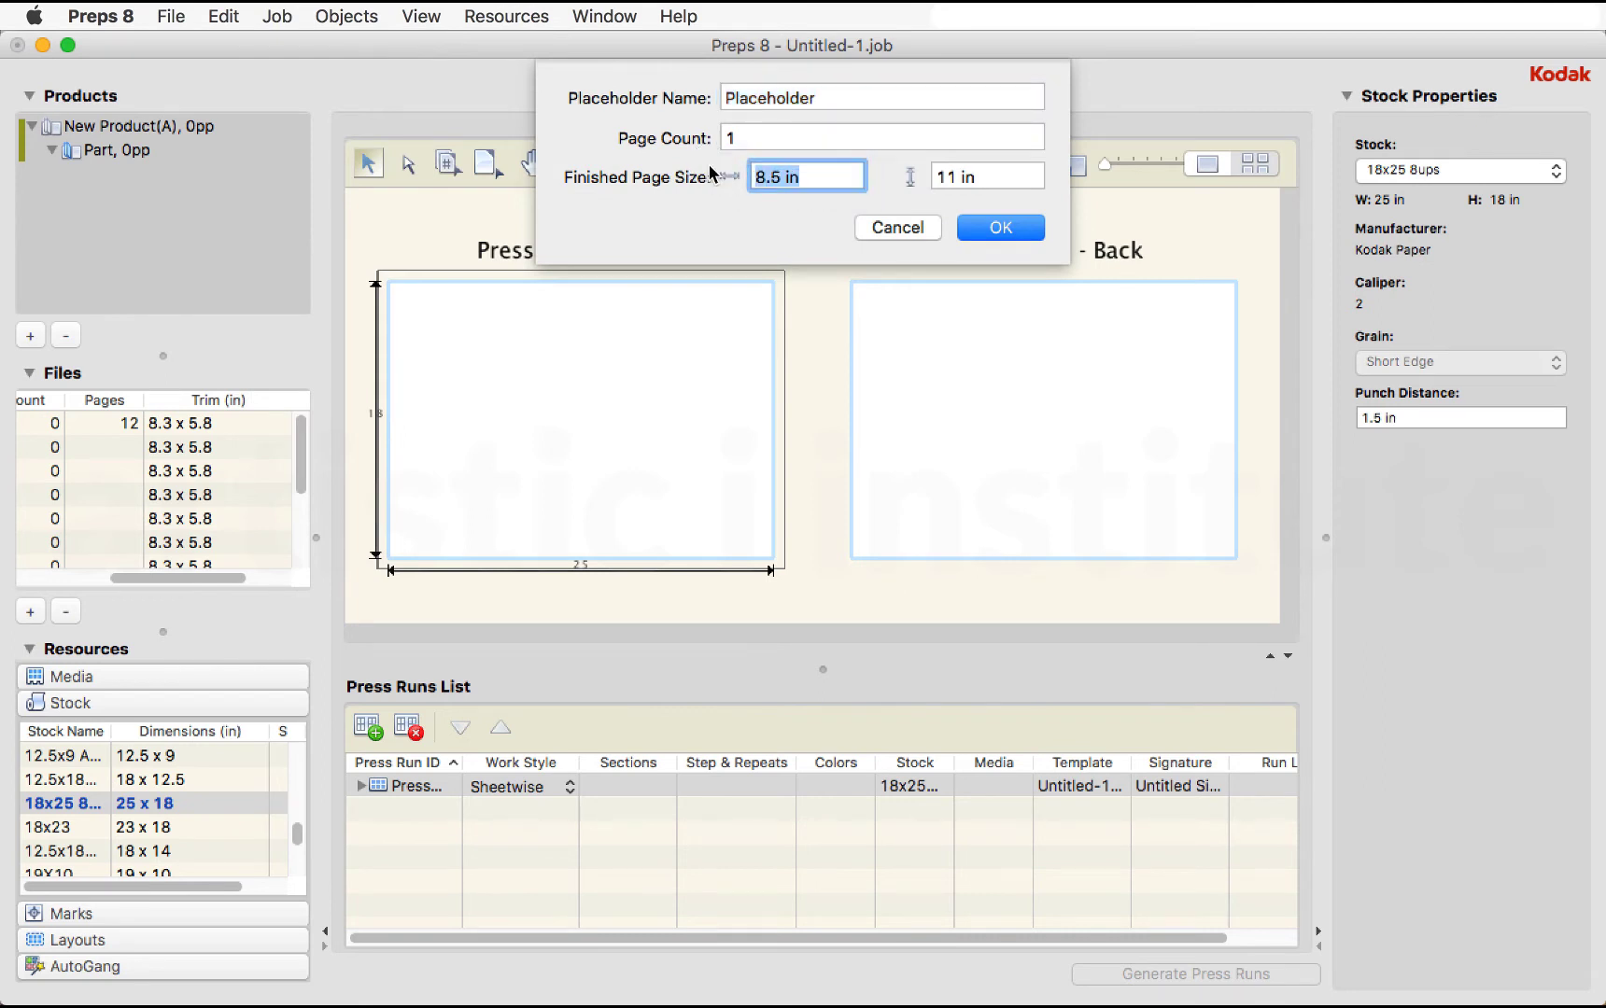
text(8.3)
key(Tab)
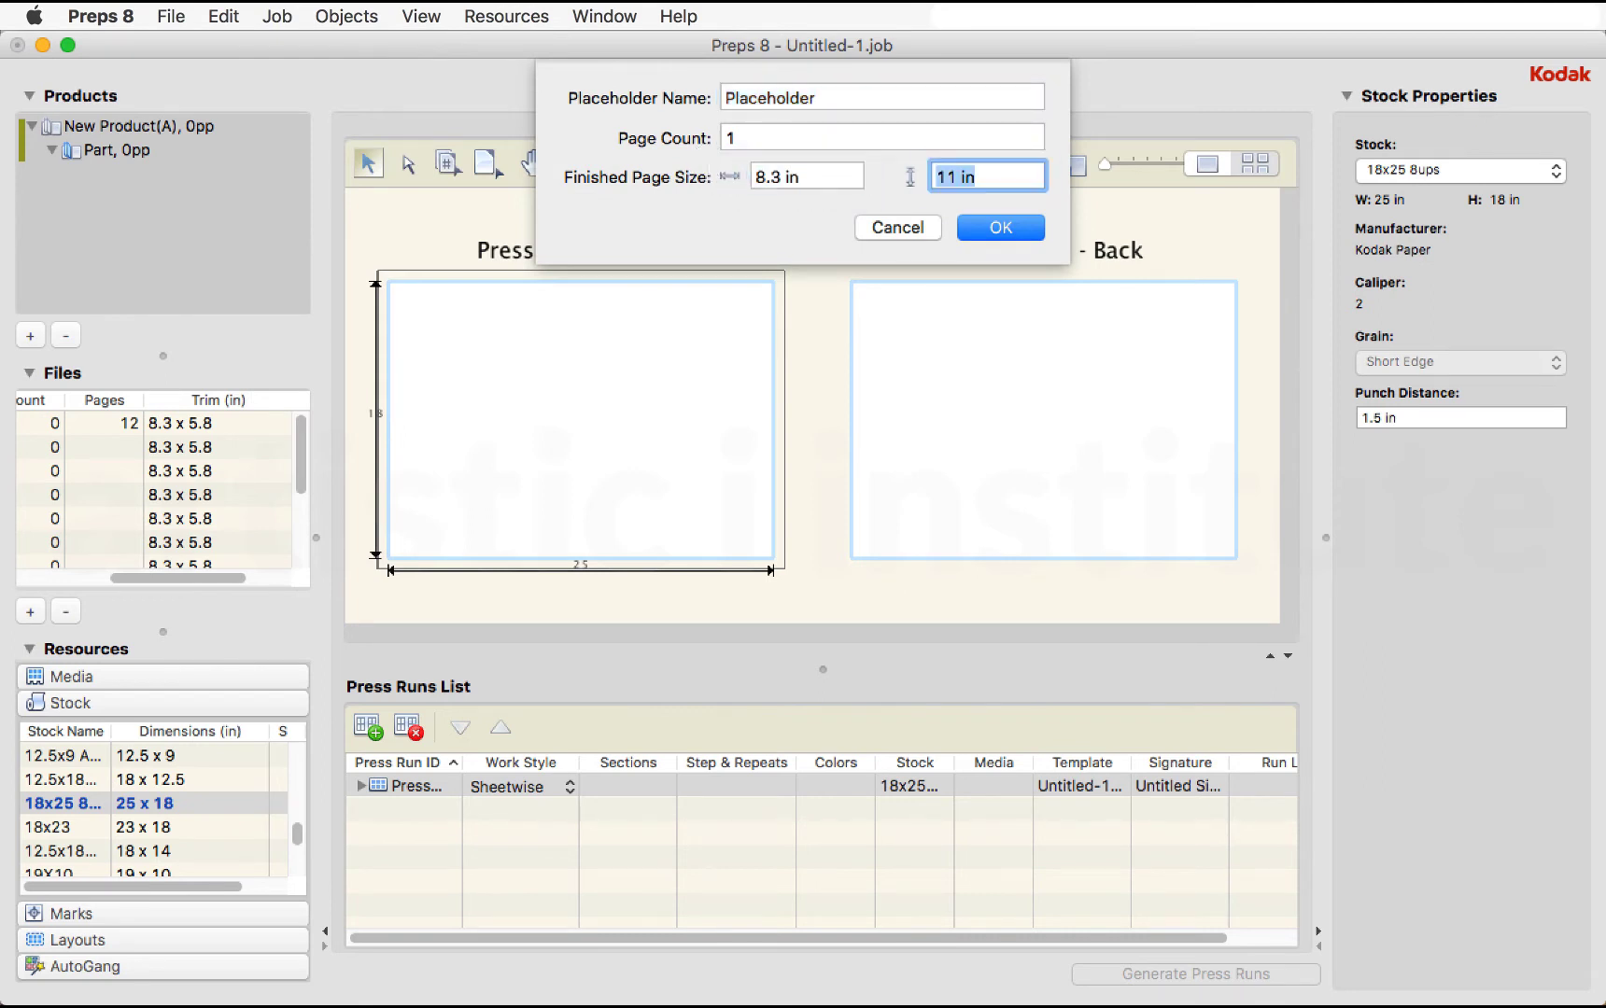
text(5.8)
click(851, 97)
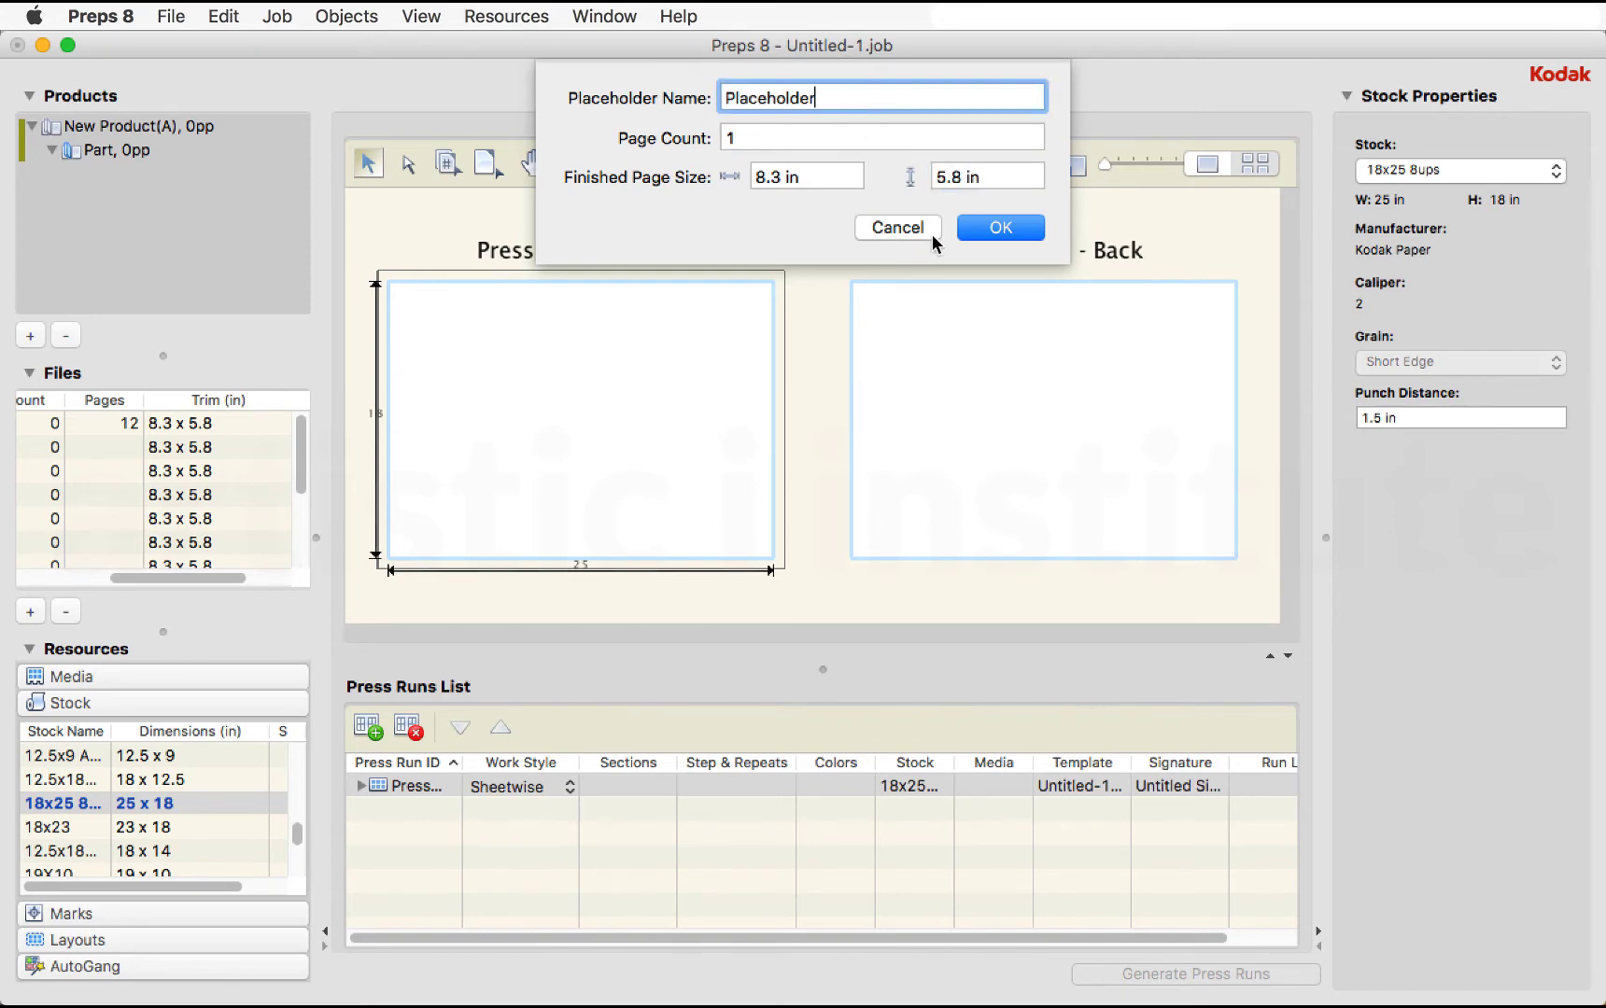
click(992, 228)
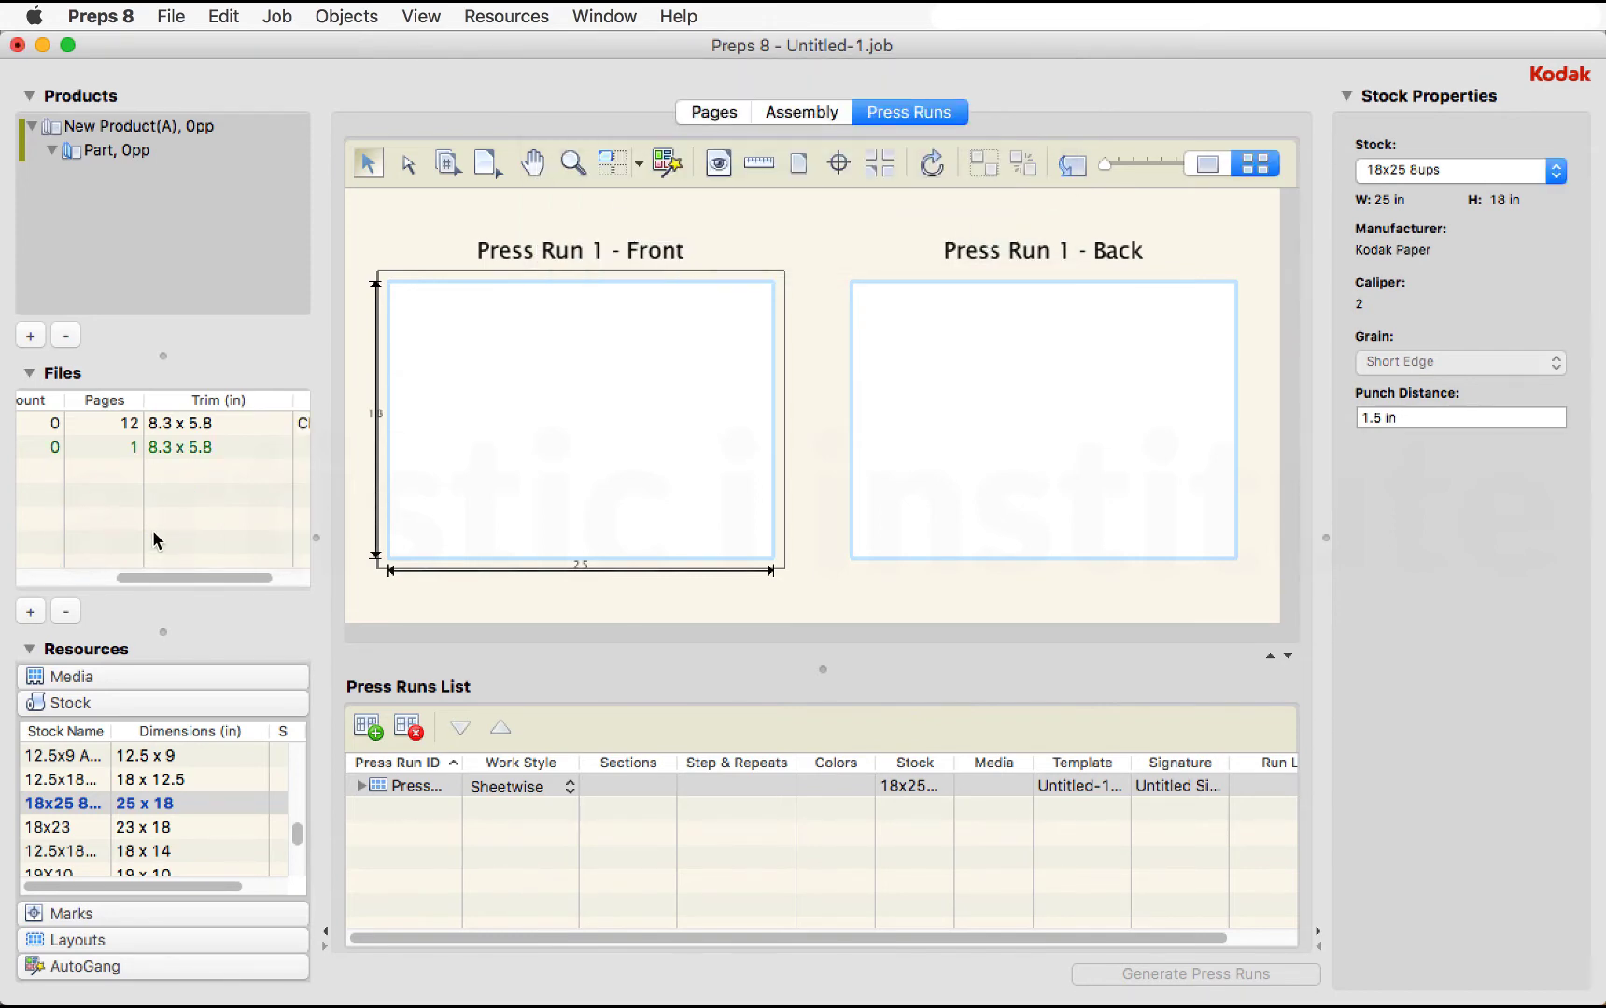
- Place the Placeholder page on the press run's front, rotated to Left orientation, near the sheet's upper-left corner about 0.68 in from the left edge
drag(155, 578, 29, 577)
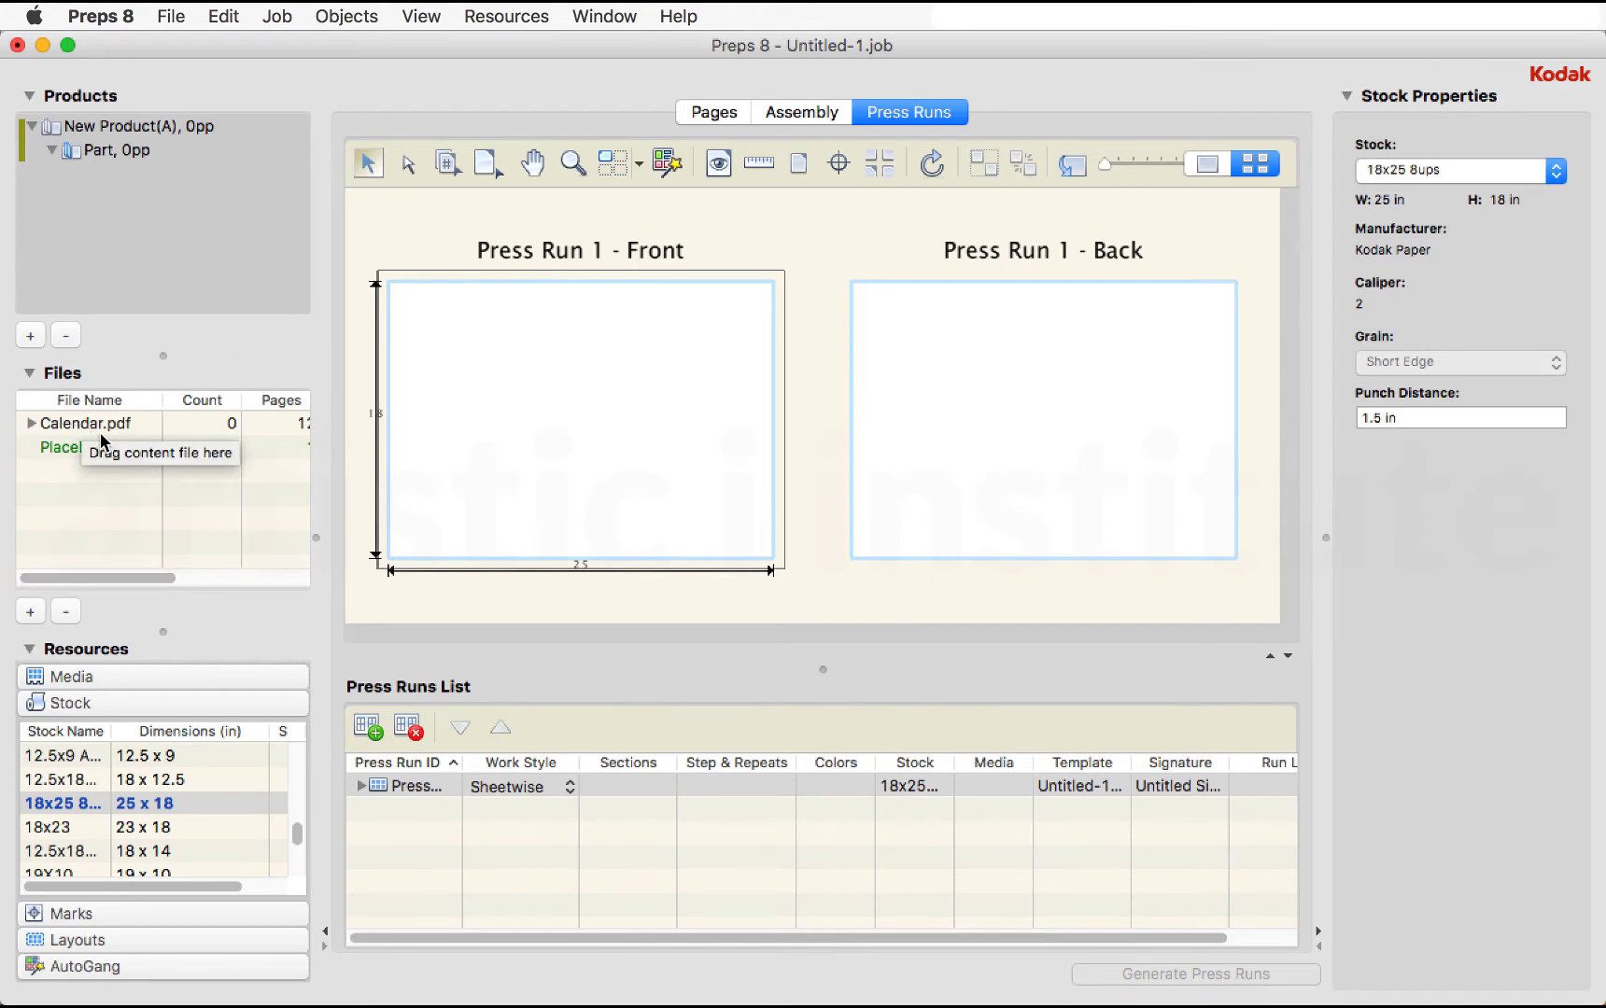
drag(68, 448, 541, 380)
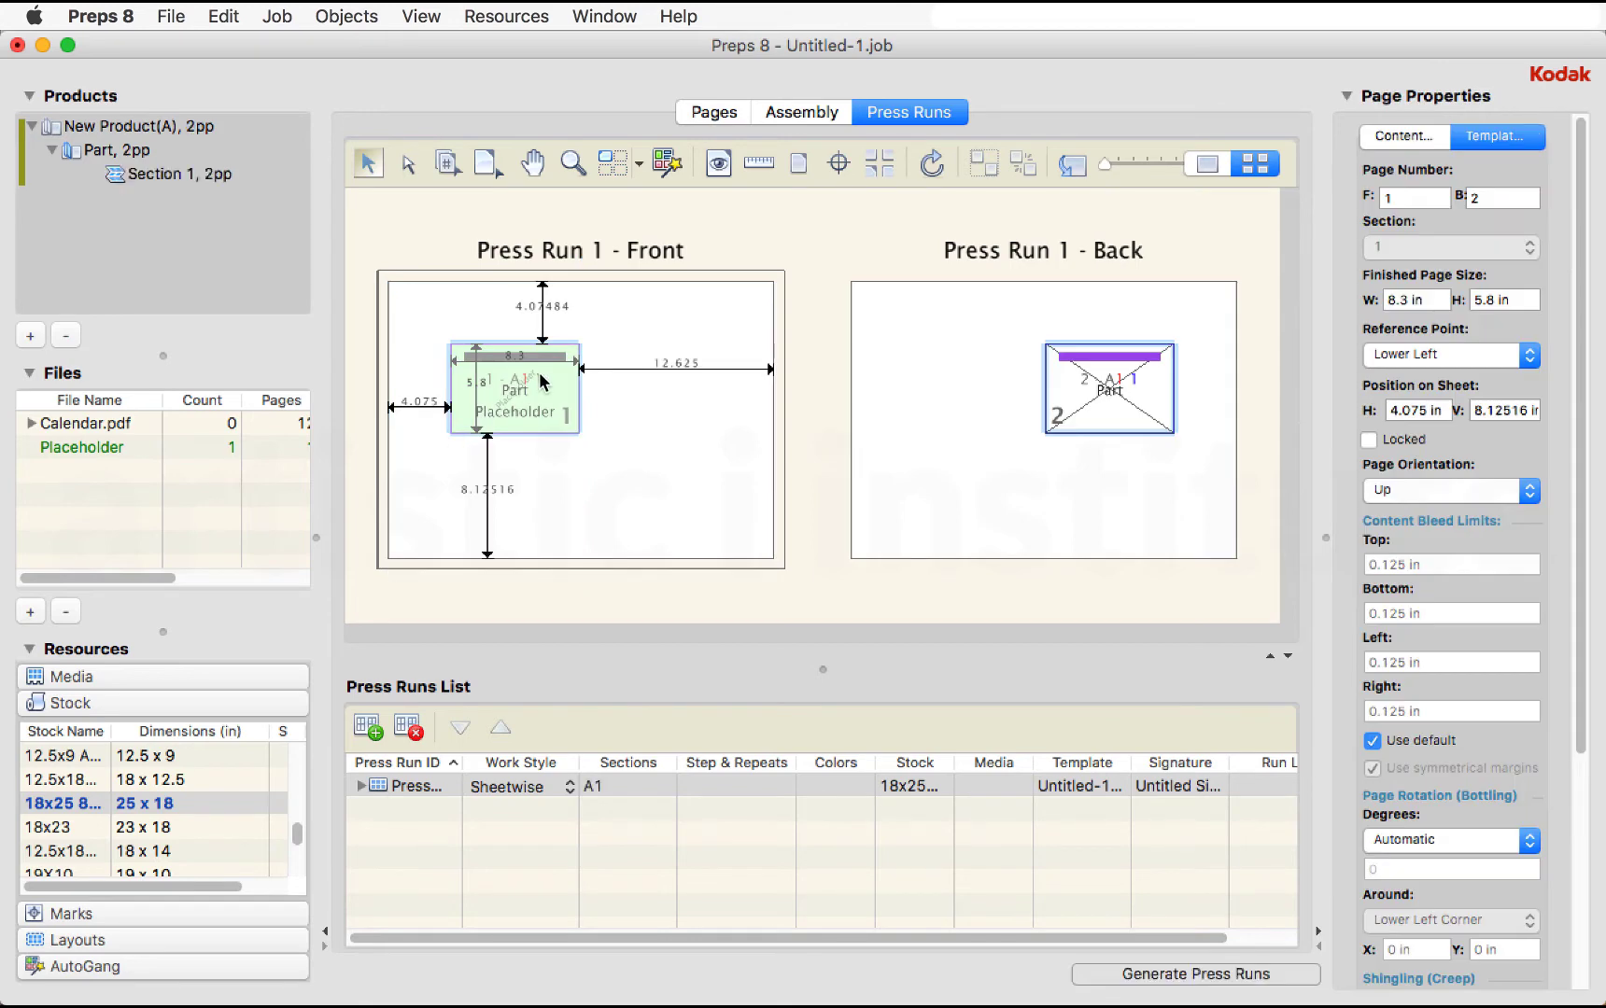
click(940, 161)
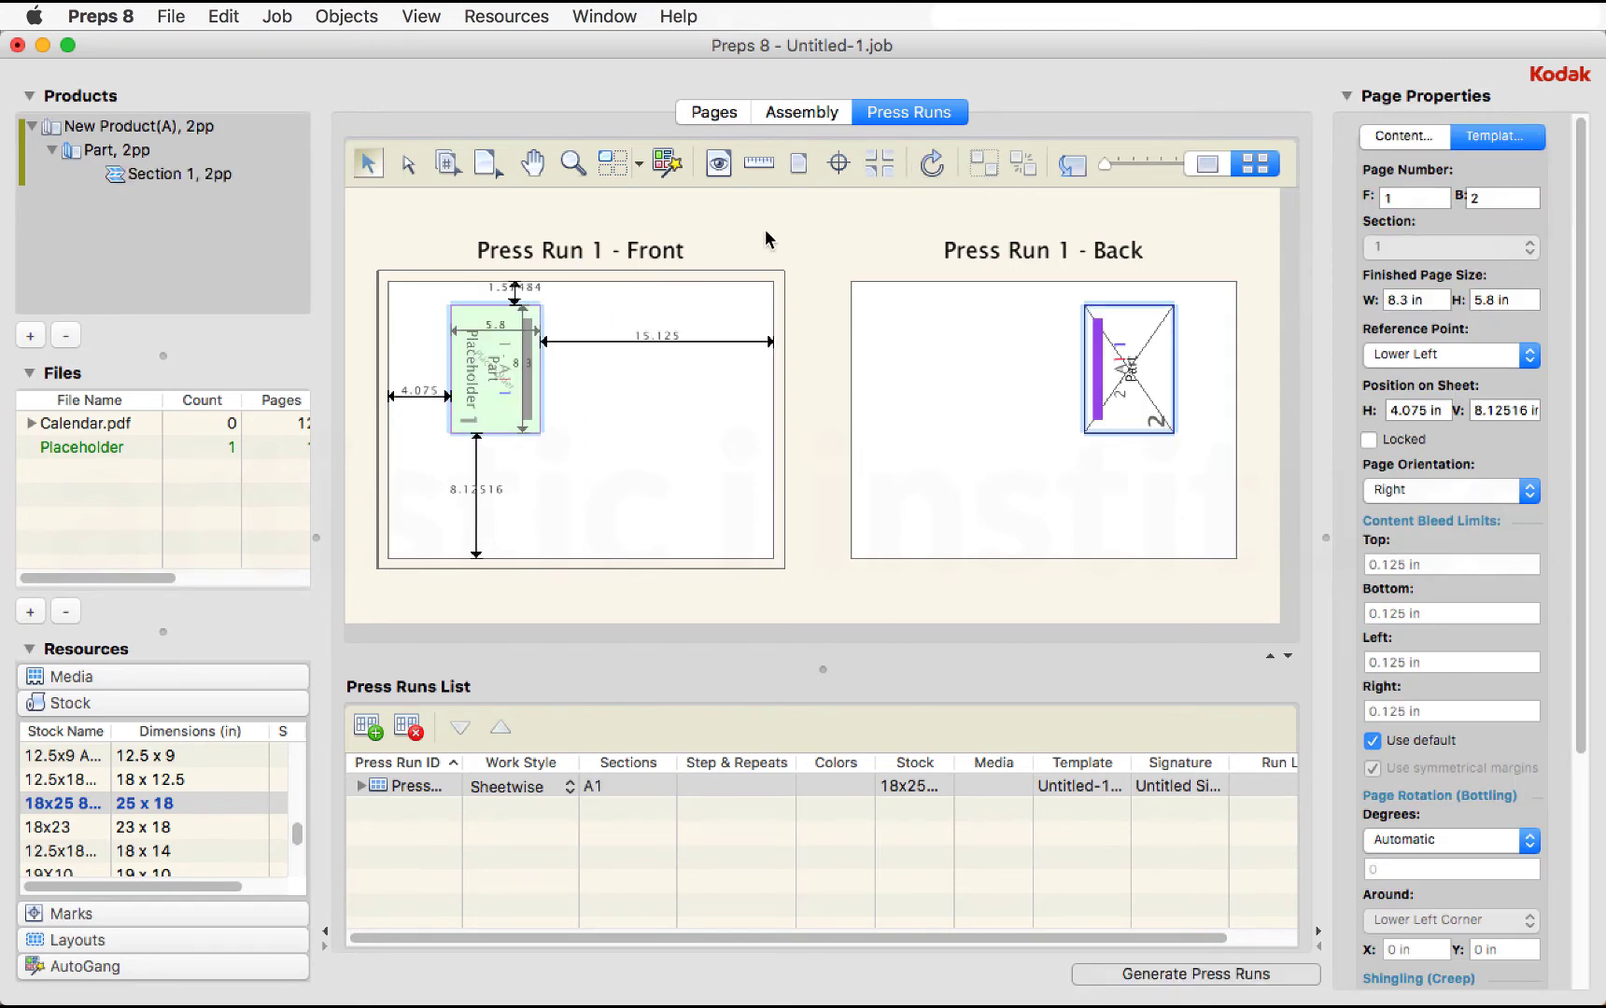
click(931, 162)
click(932, 163)
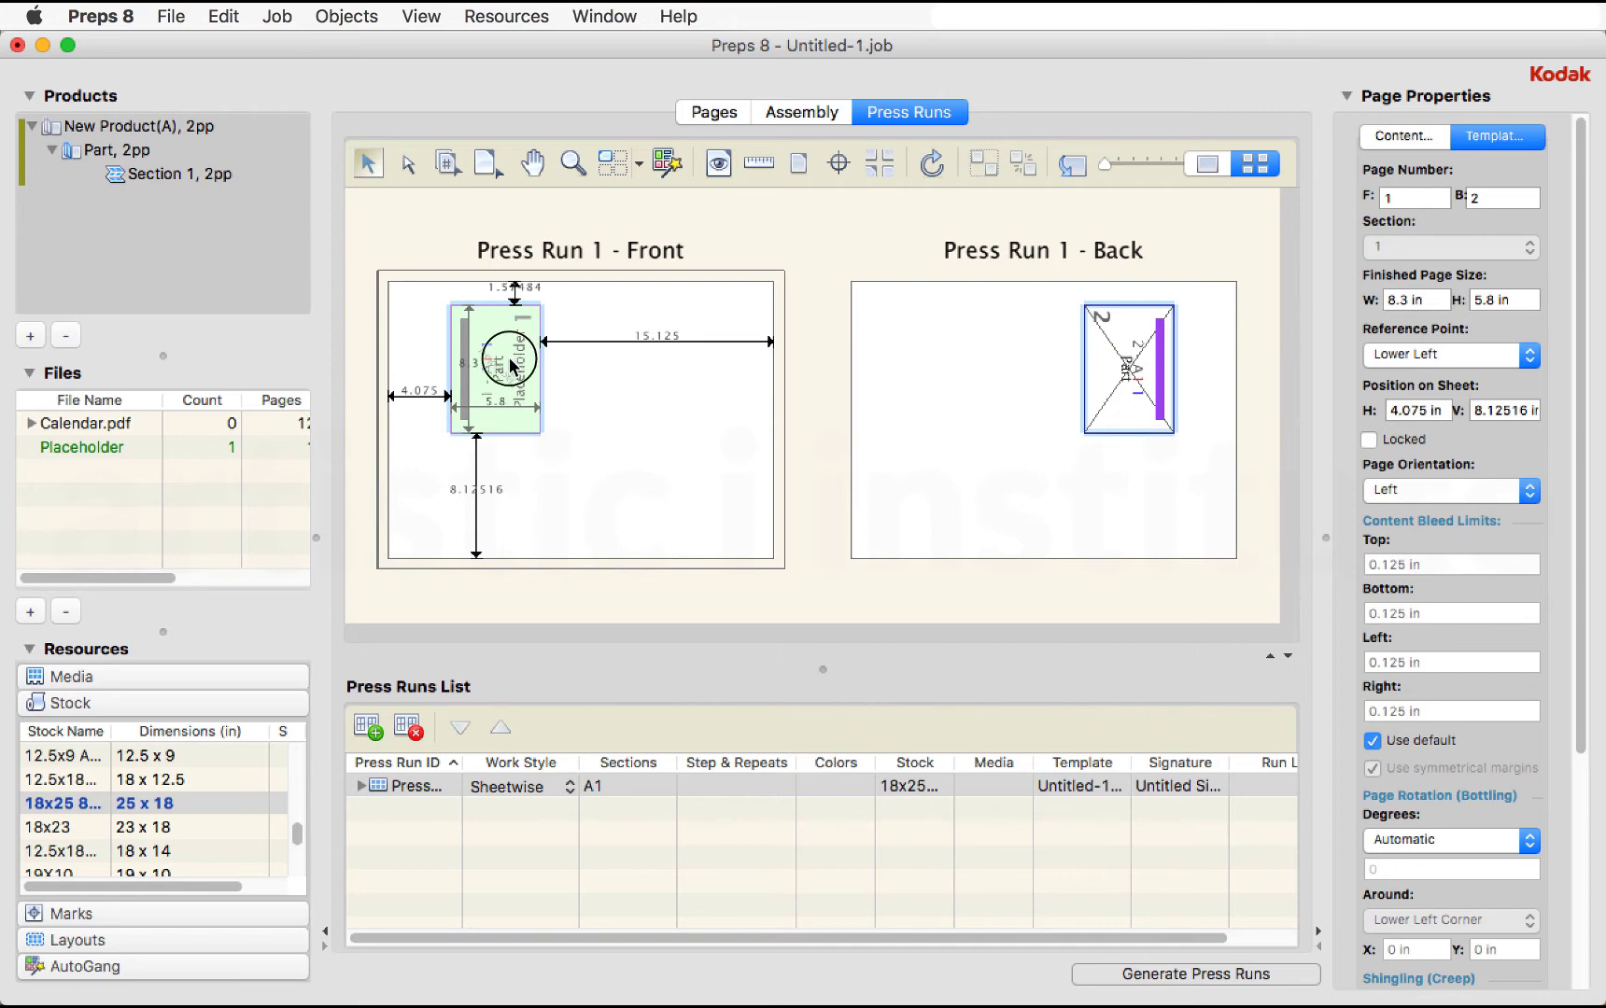
drag(509, 360, 458, 362)
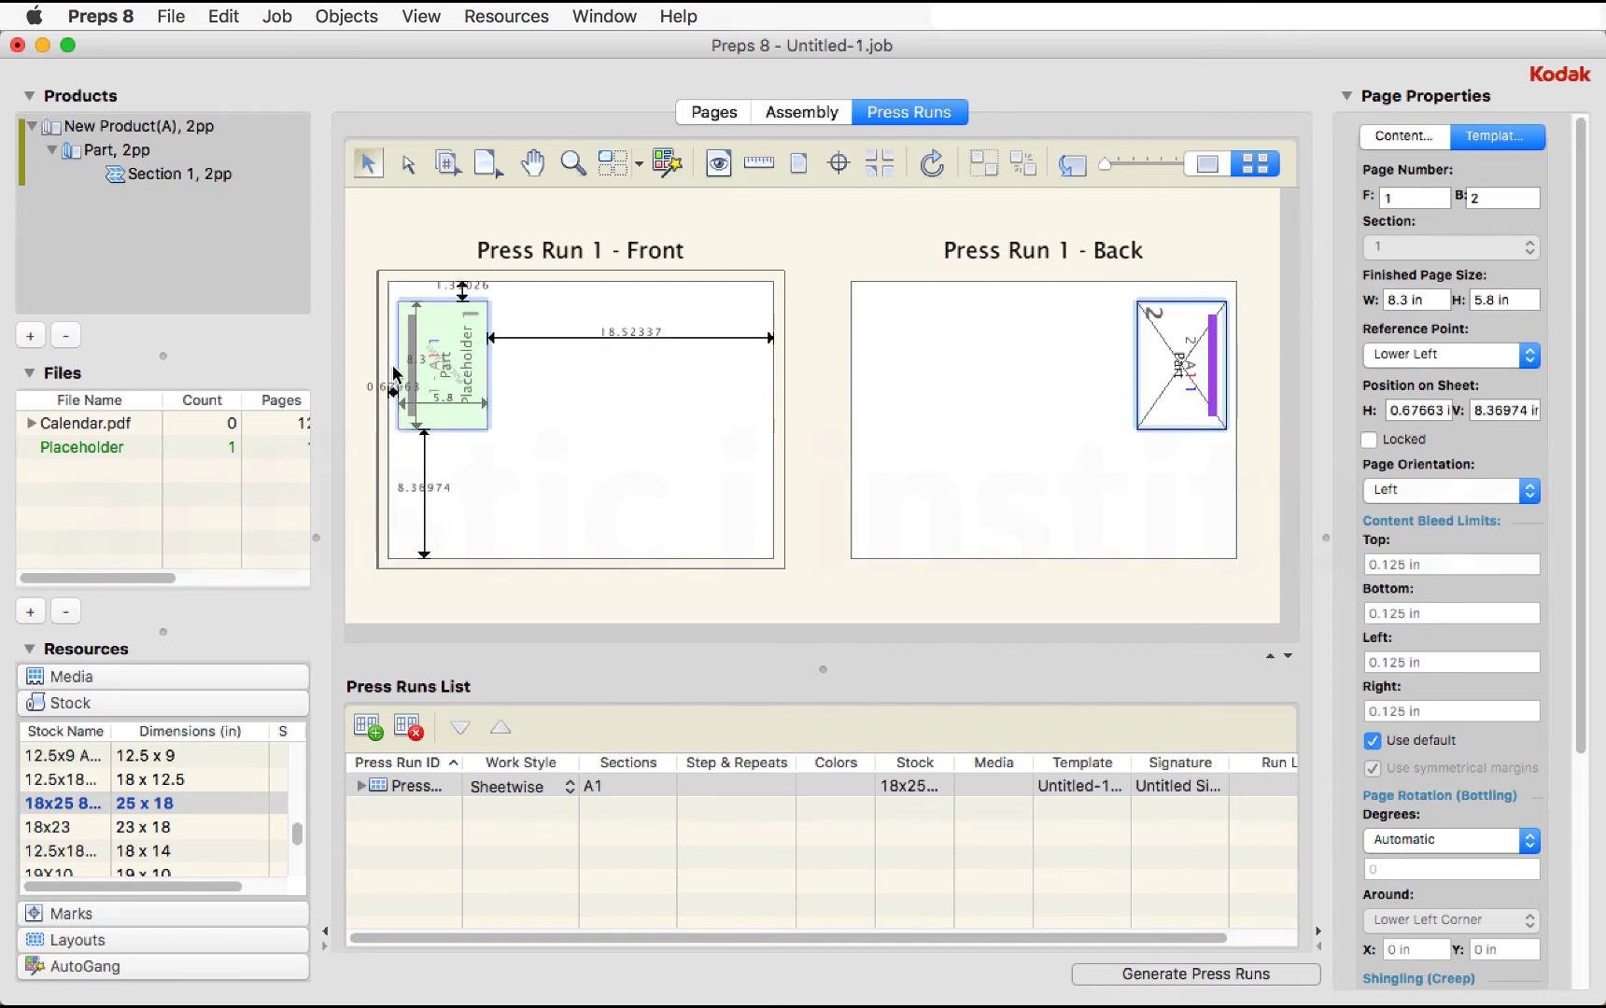
- Duplicate the placeholder page into a grid three across by two down, with 0.25 in gaps between columns and the rows touching
key(super+d)
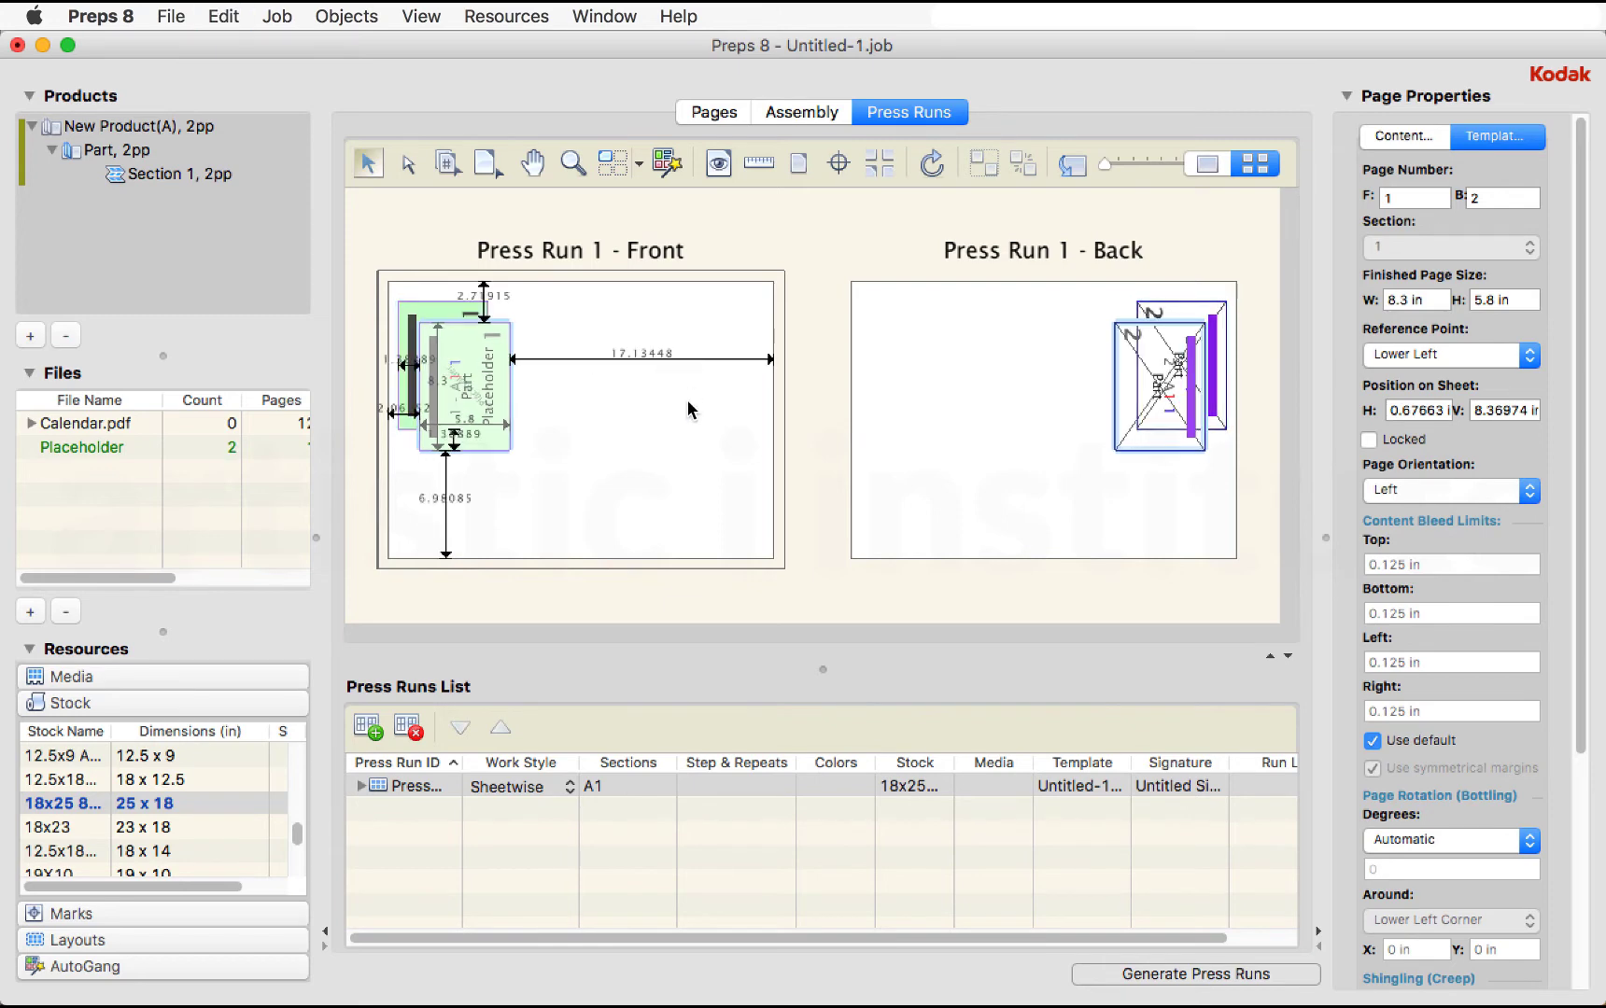
drag(499, 382, 650, 381)
key(super+d)
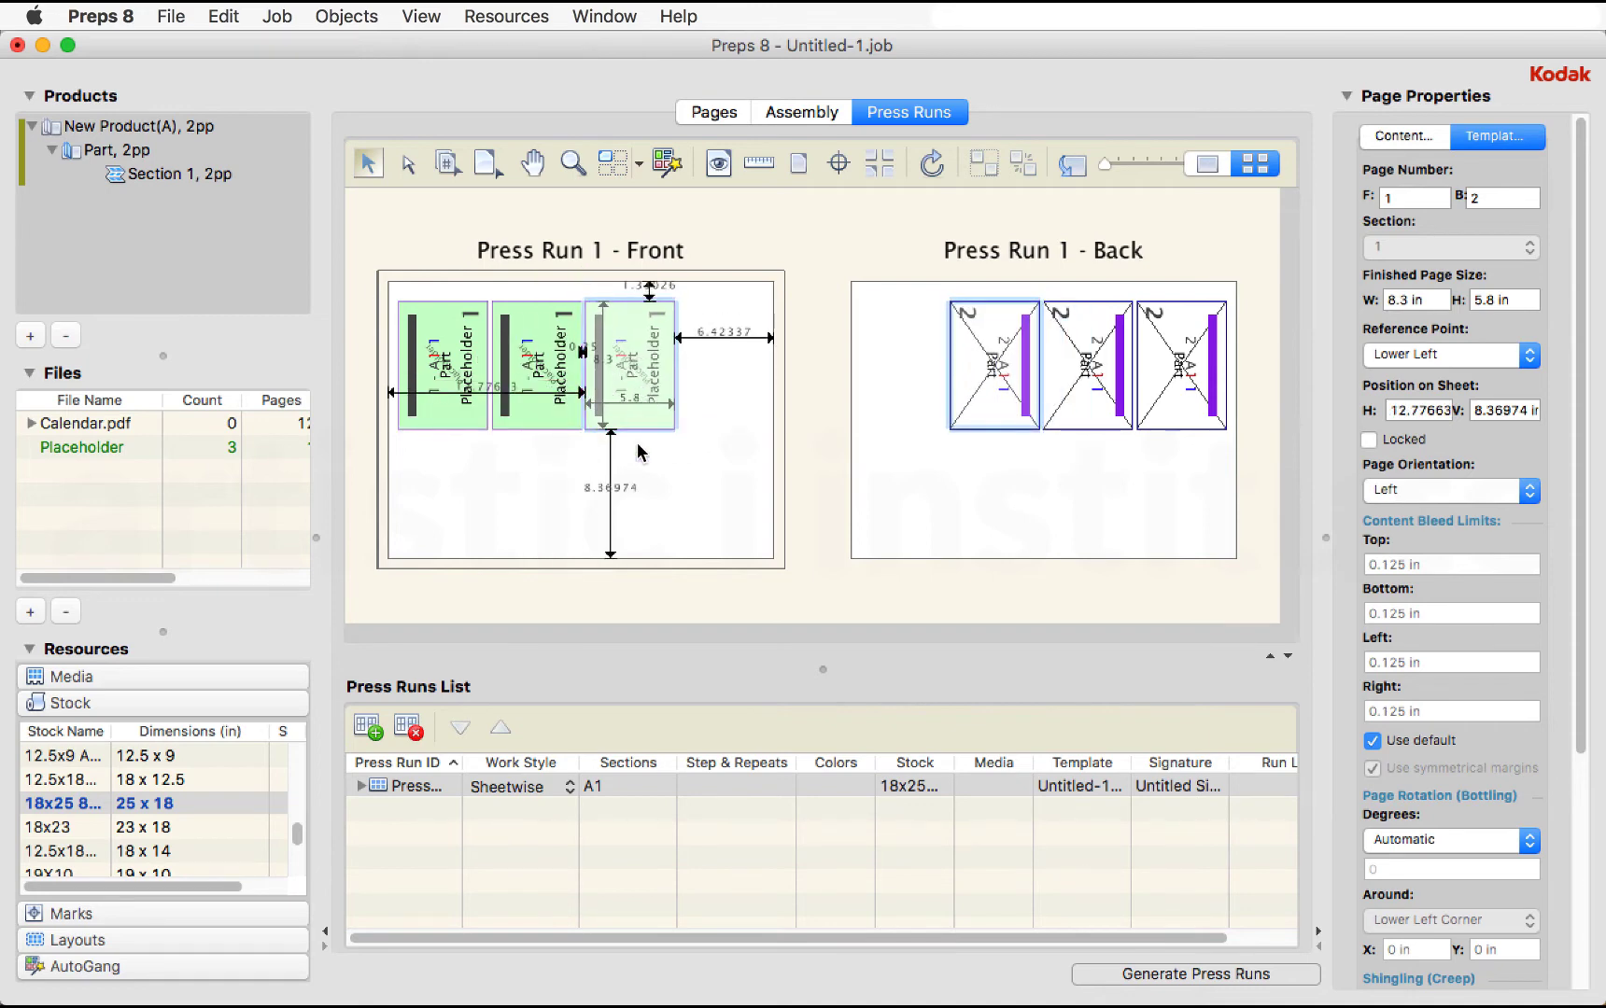
click(639, 453)
drag(638, 452, 466, 495)
key(super+d)
click(709, 385)
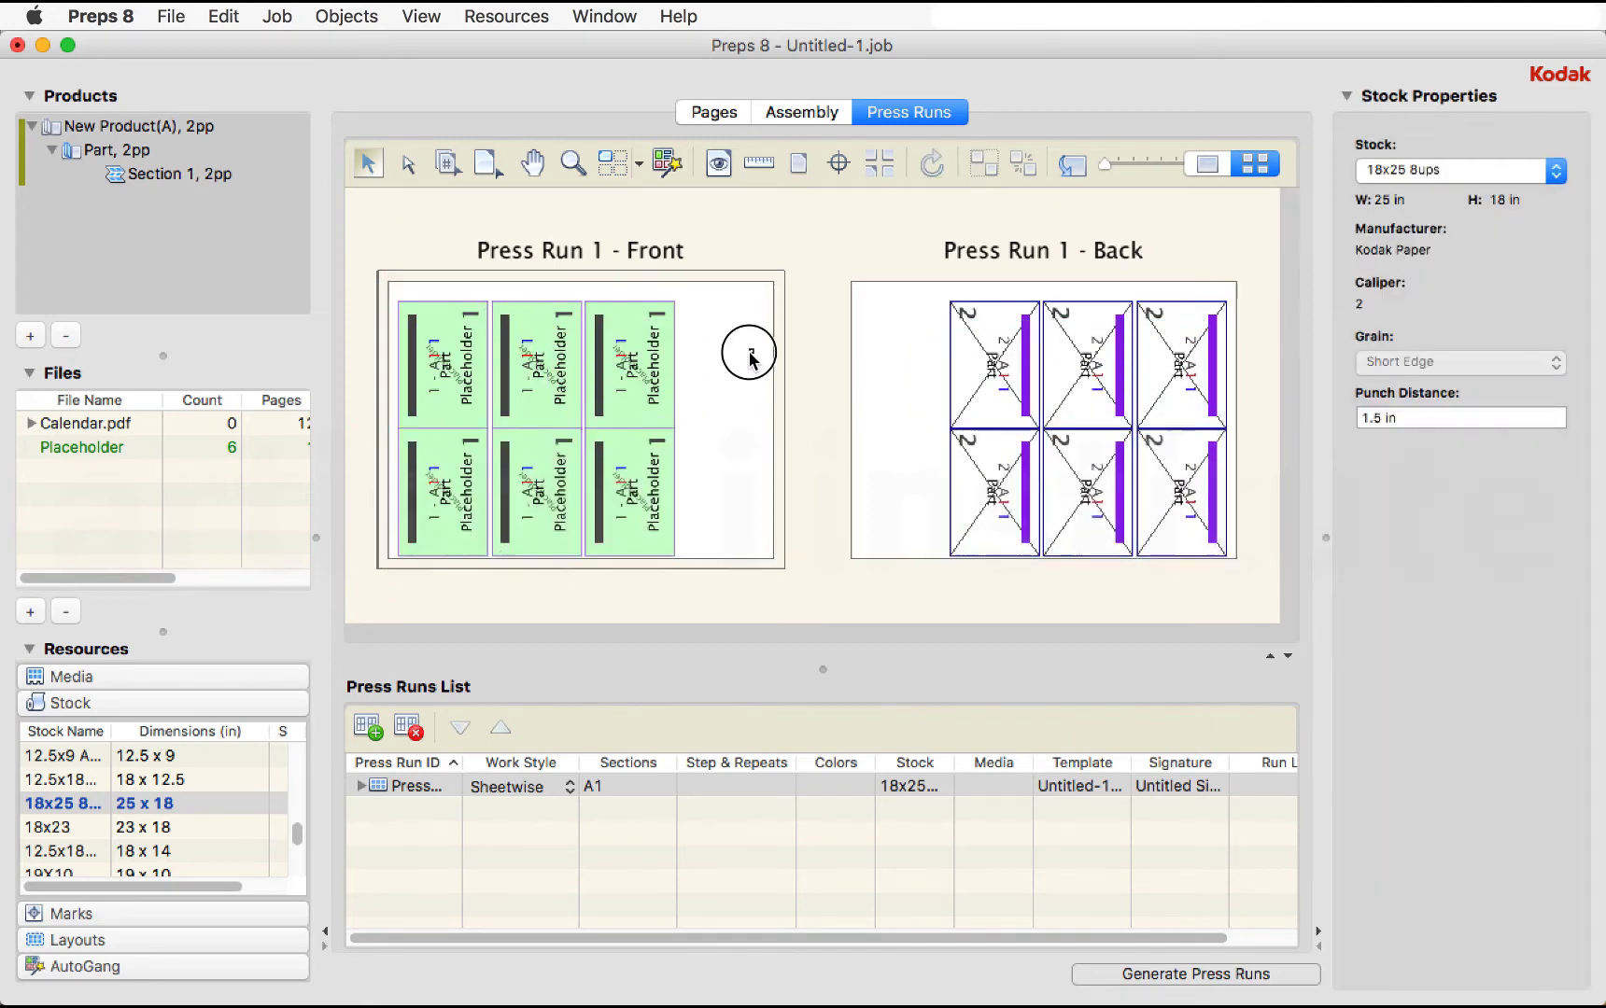
- Move all six placeholder pages toward the middle of the sheet, about 3.02 in from its left edge
drag(750, 353, 460, 509)
drag(544, 382, 583, 378)
click(425, 384)
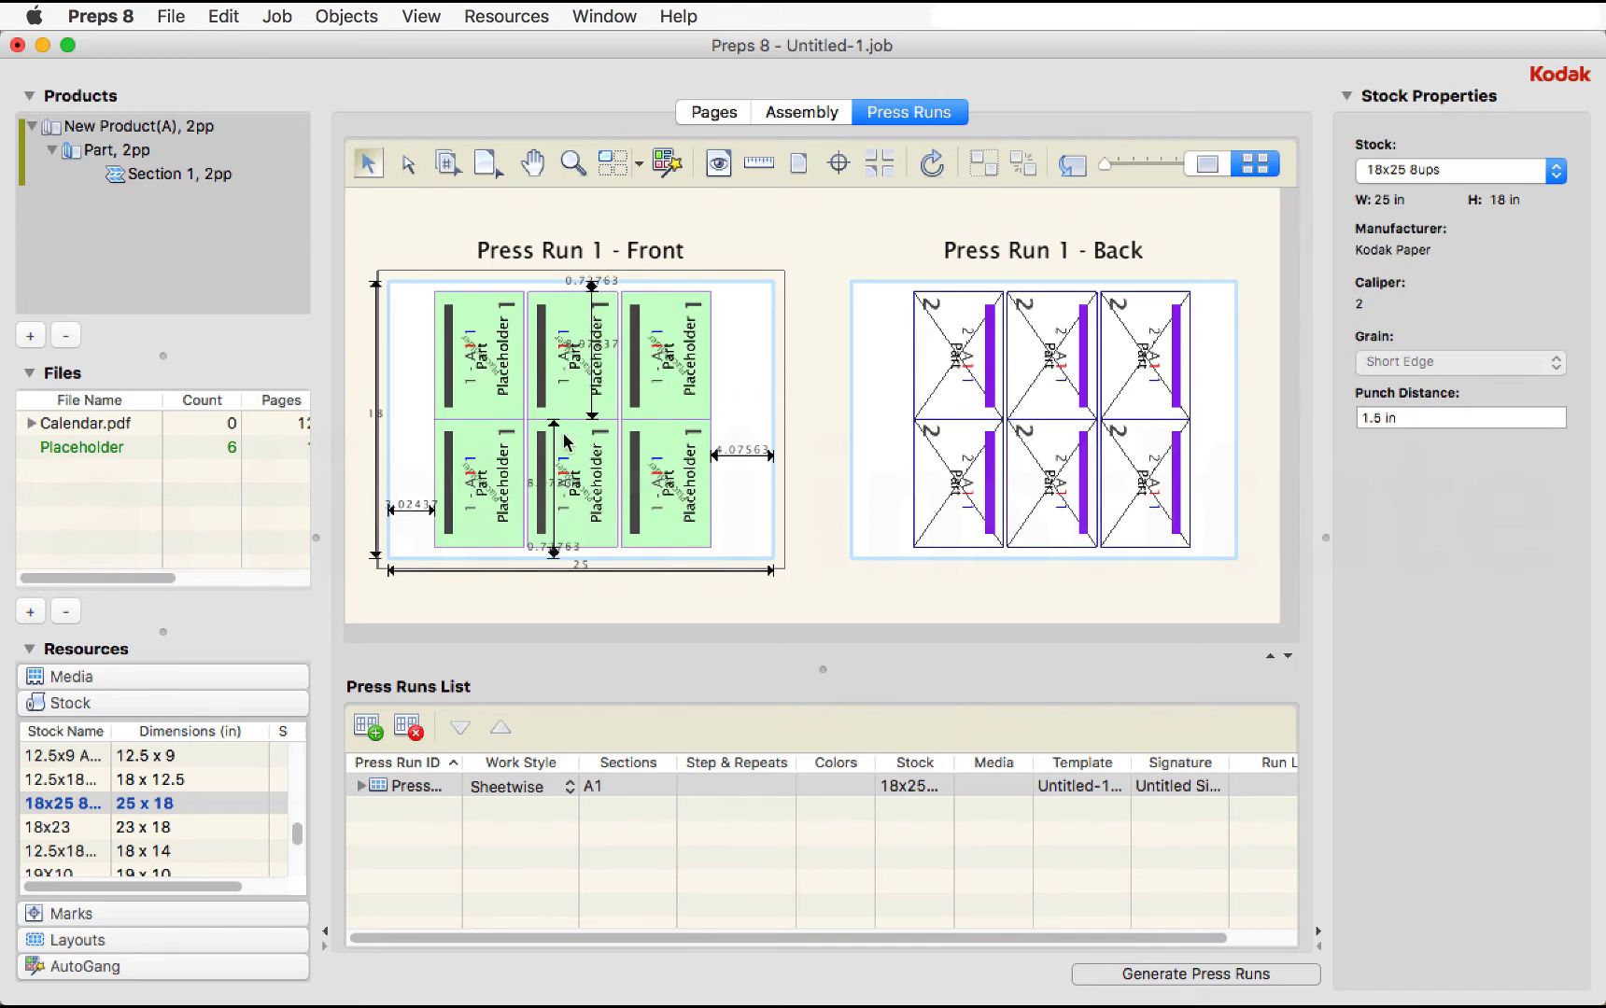
- Nudge the lower row of three placeholder pages down to leave a gap of about 0.24 in between the rows
mouse_move(736, 481)
mouse_down()
mouse_move(556, 490)
mouse_move(560, 387)
mouse_up()
key(super+shift+a)
drag(763, 480, 457, 481)
key(Down)
key(Down)
key(Down)
key(Down)
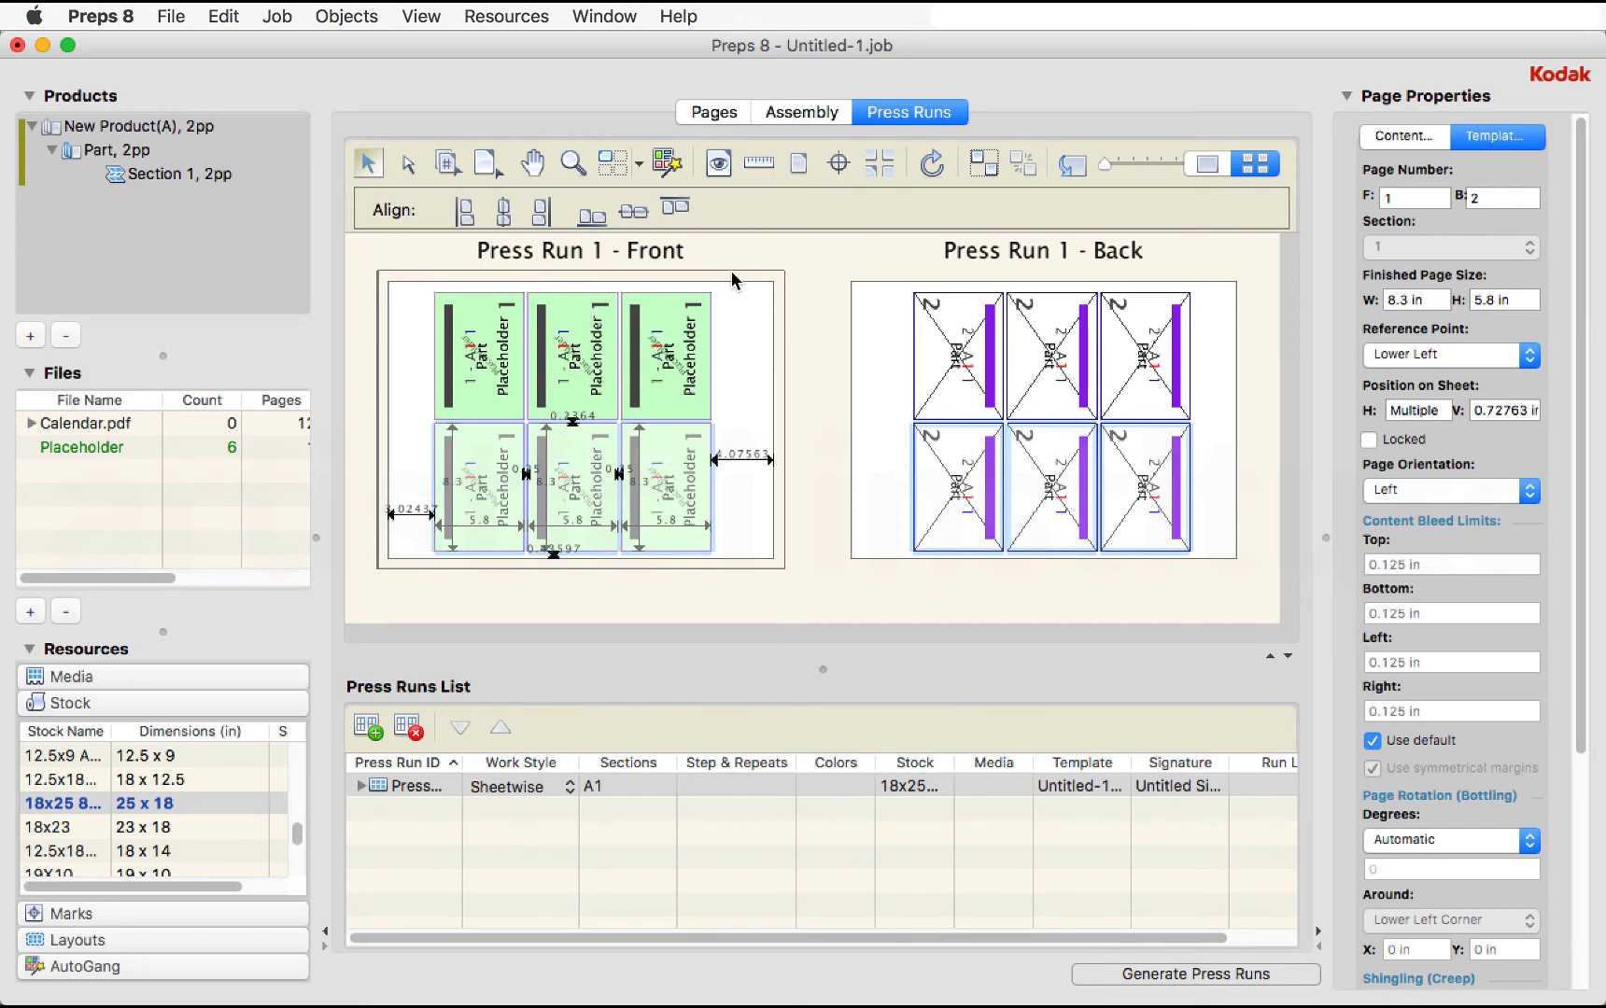
- Group all six placeholder pages and centre the group on the sheet, both horizontally and vertically
drag(738, 334, 509, 526)
key(super+g)
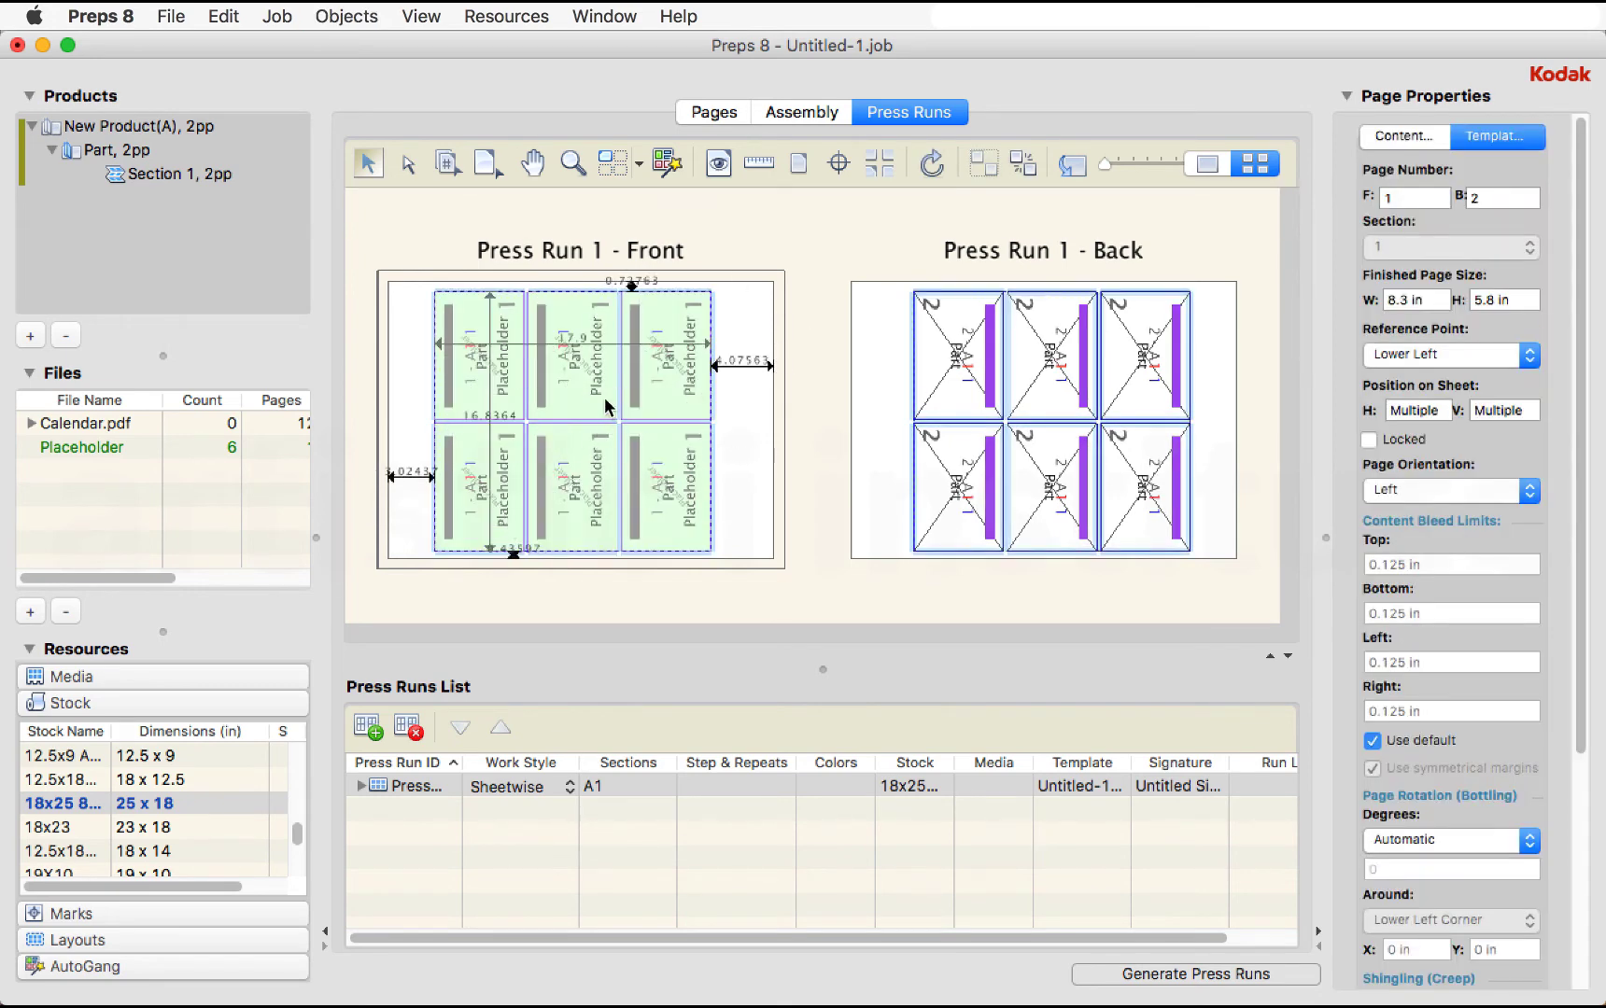
drag(584, 378, 585, 378)
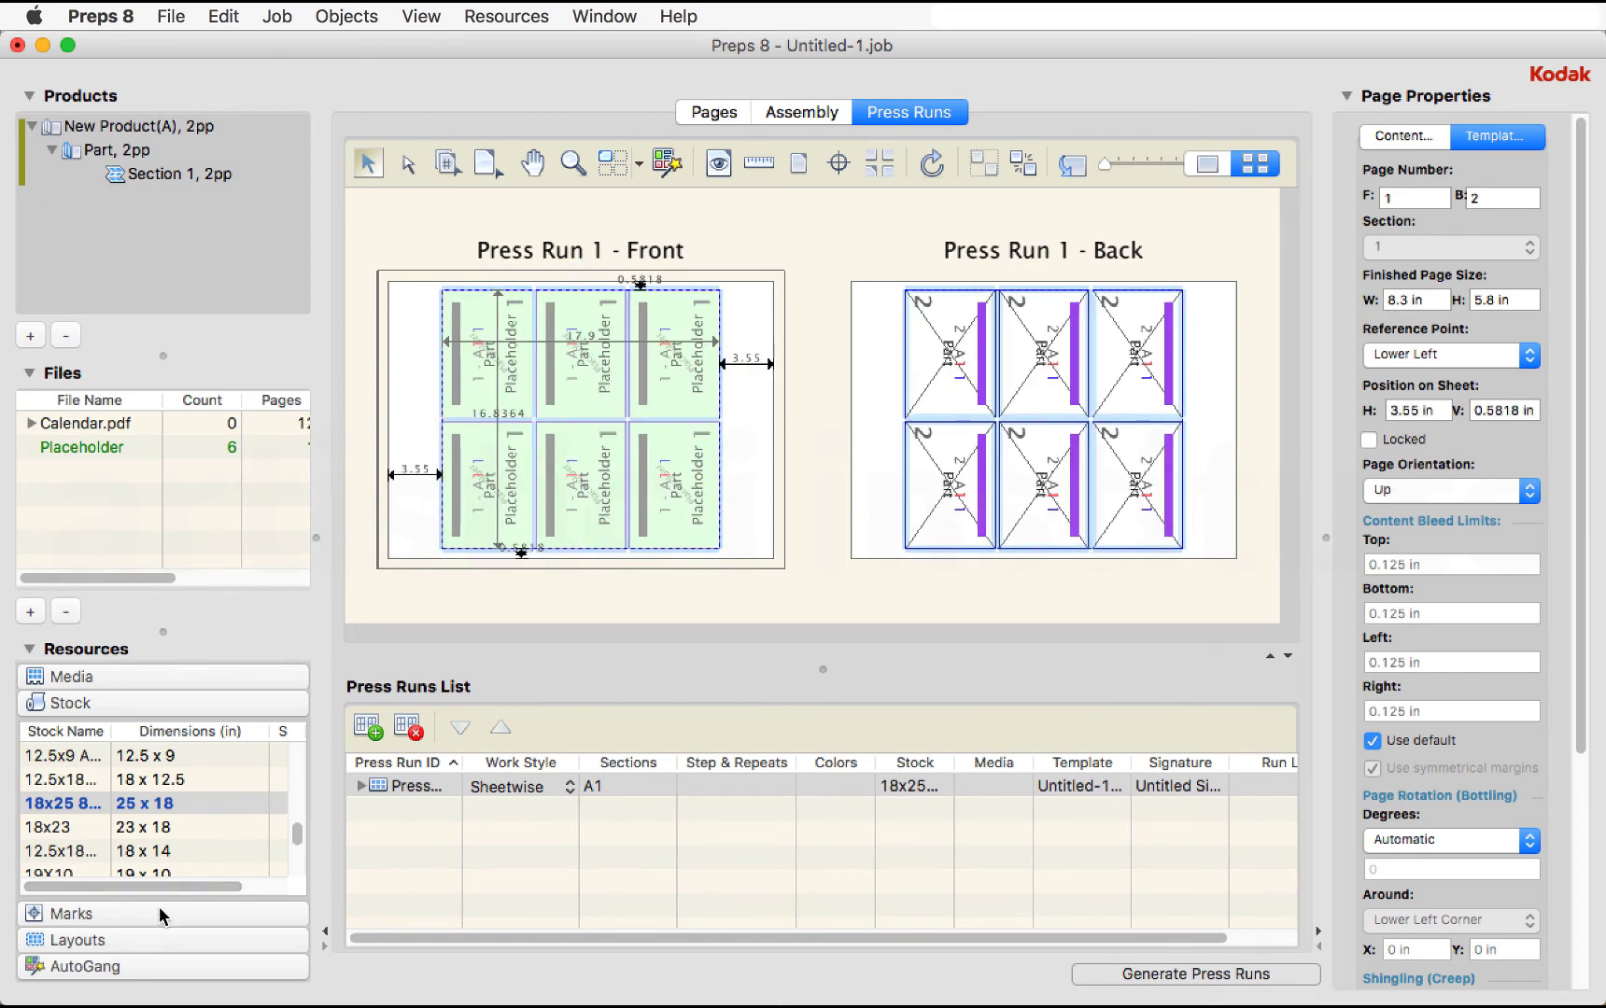
- Add the Cropmarks mark from Sample Group to the grouped pages and set its length to 3 mm
click(98, 913)
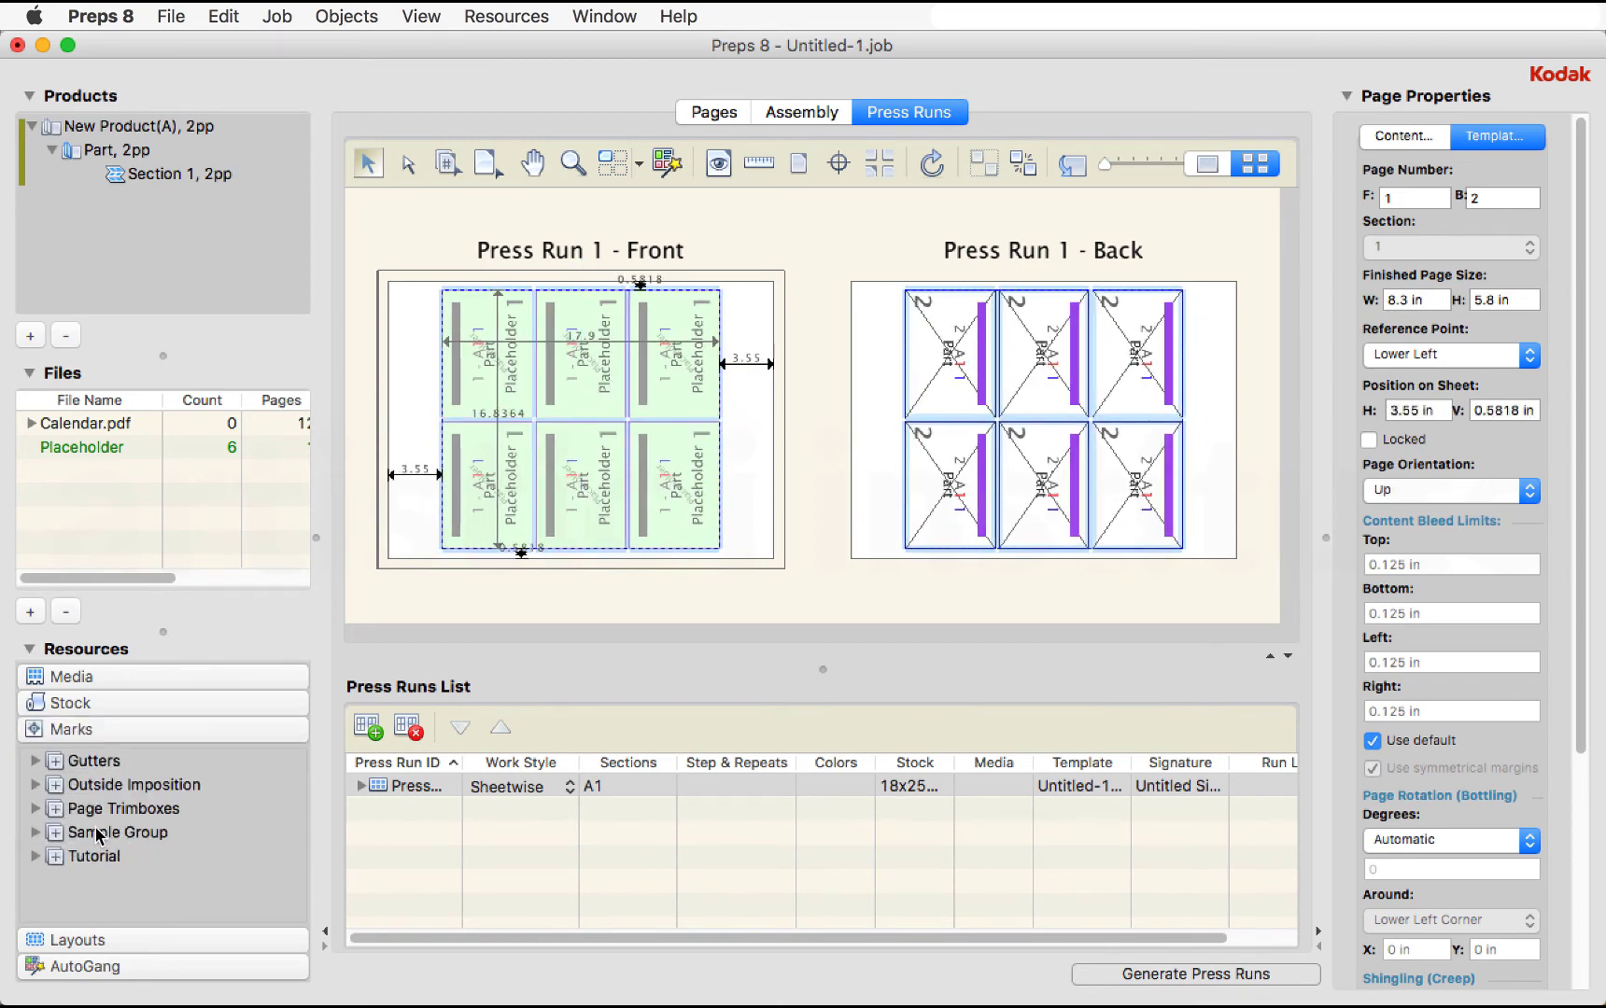
click(34, 832)
double_click(128, 888)
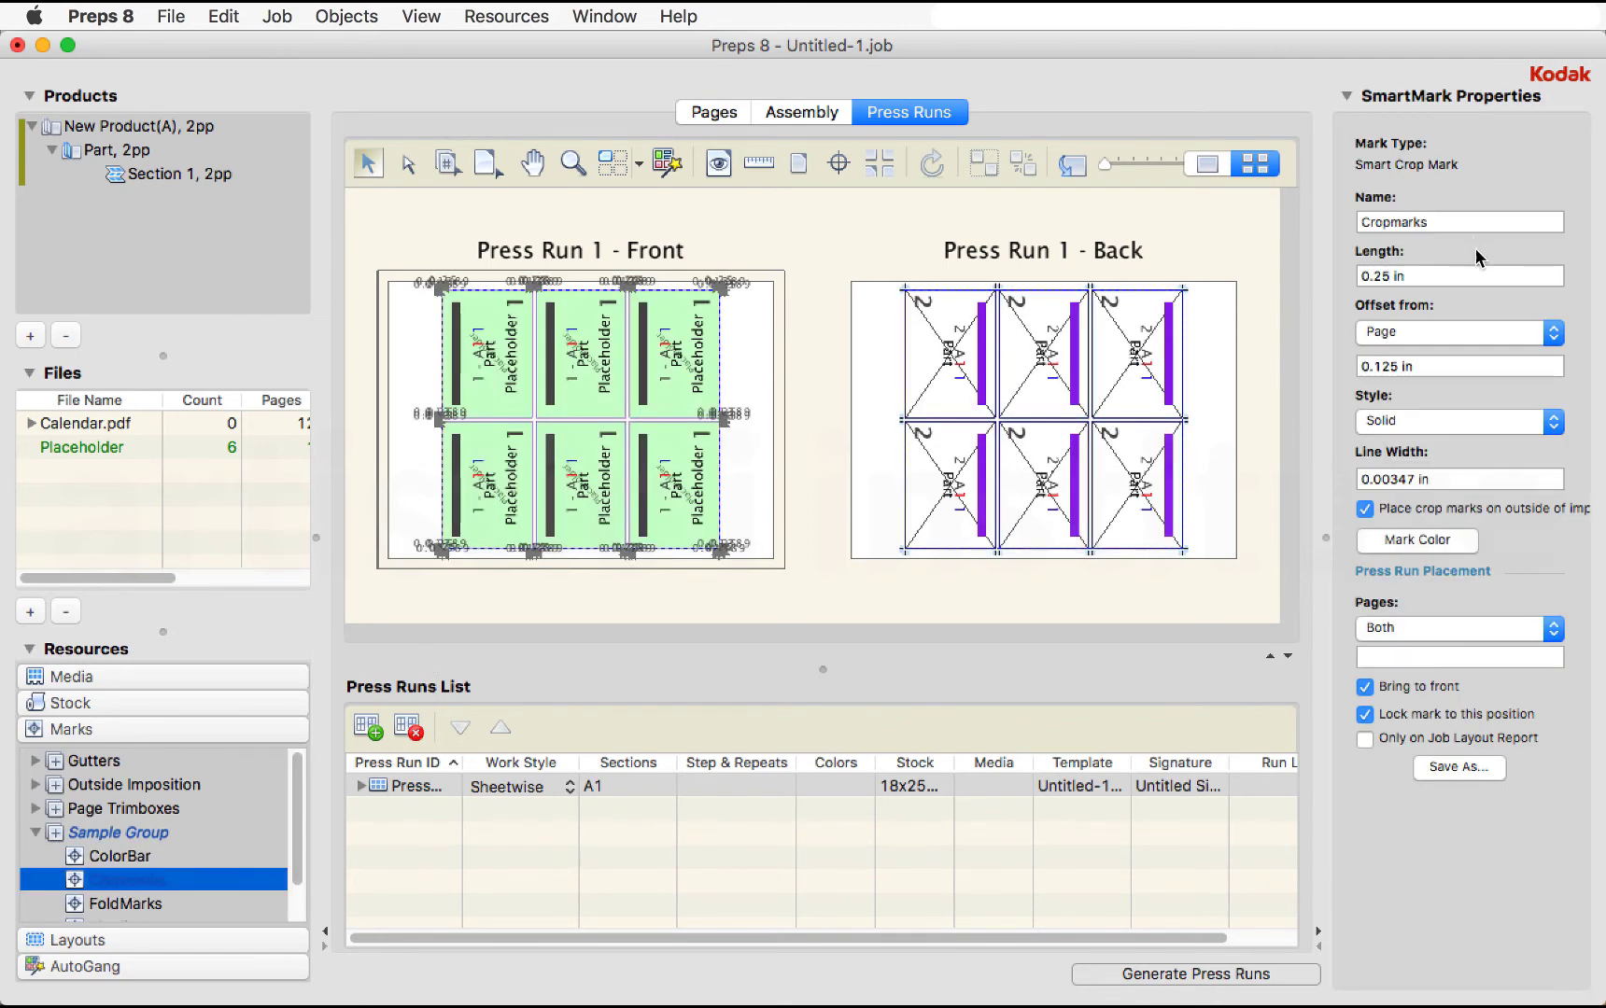
click(1420, 275)
text(3mm)
key(Return)
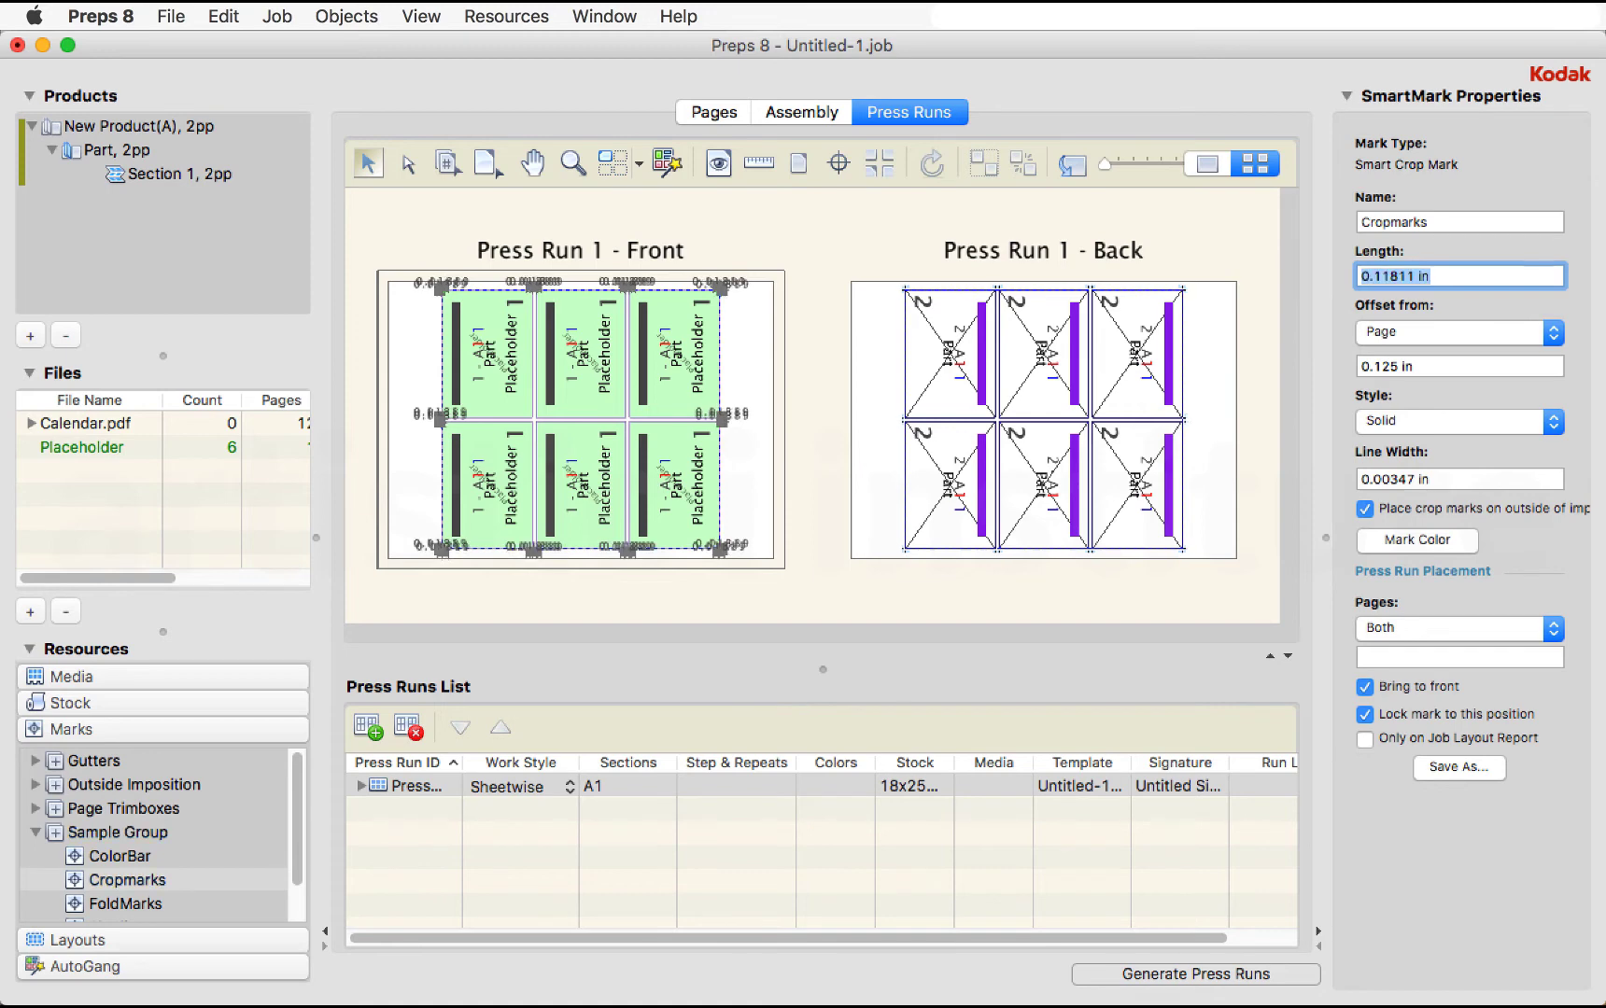
click(852, 347)
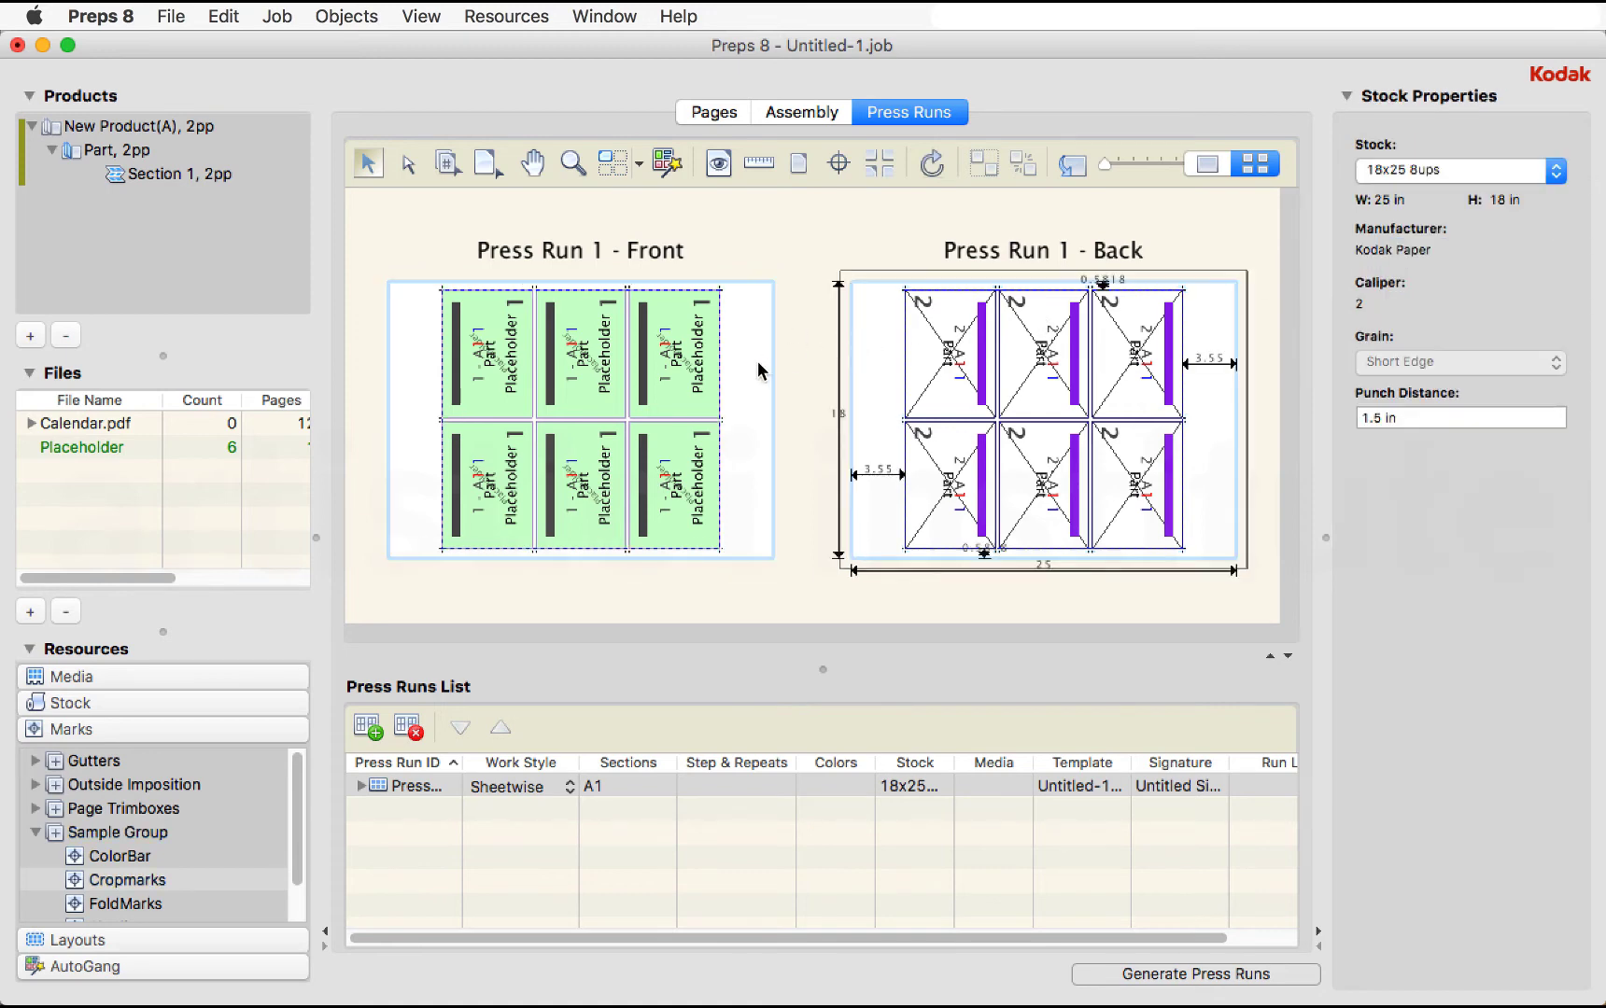
click(816, 381)
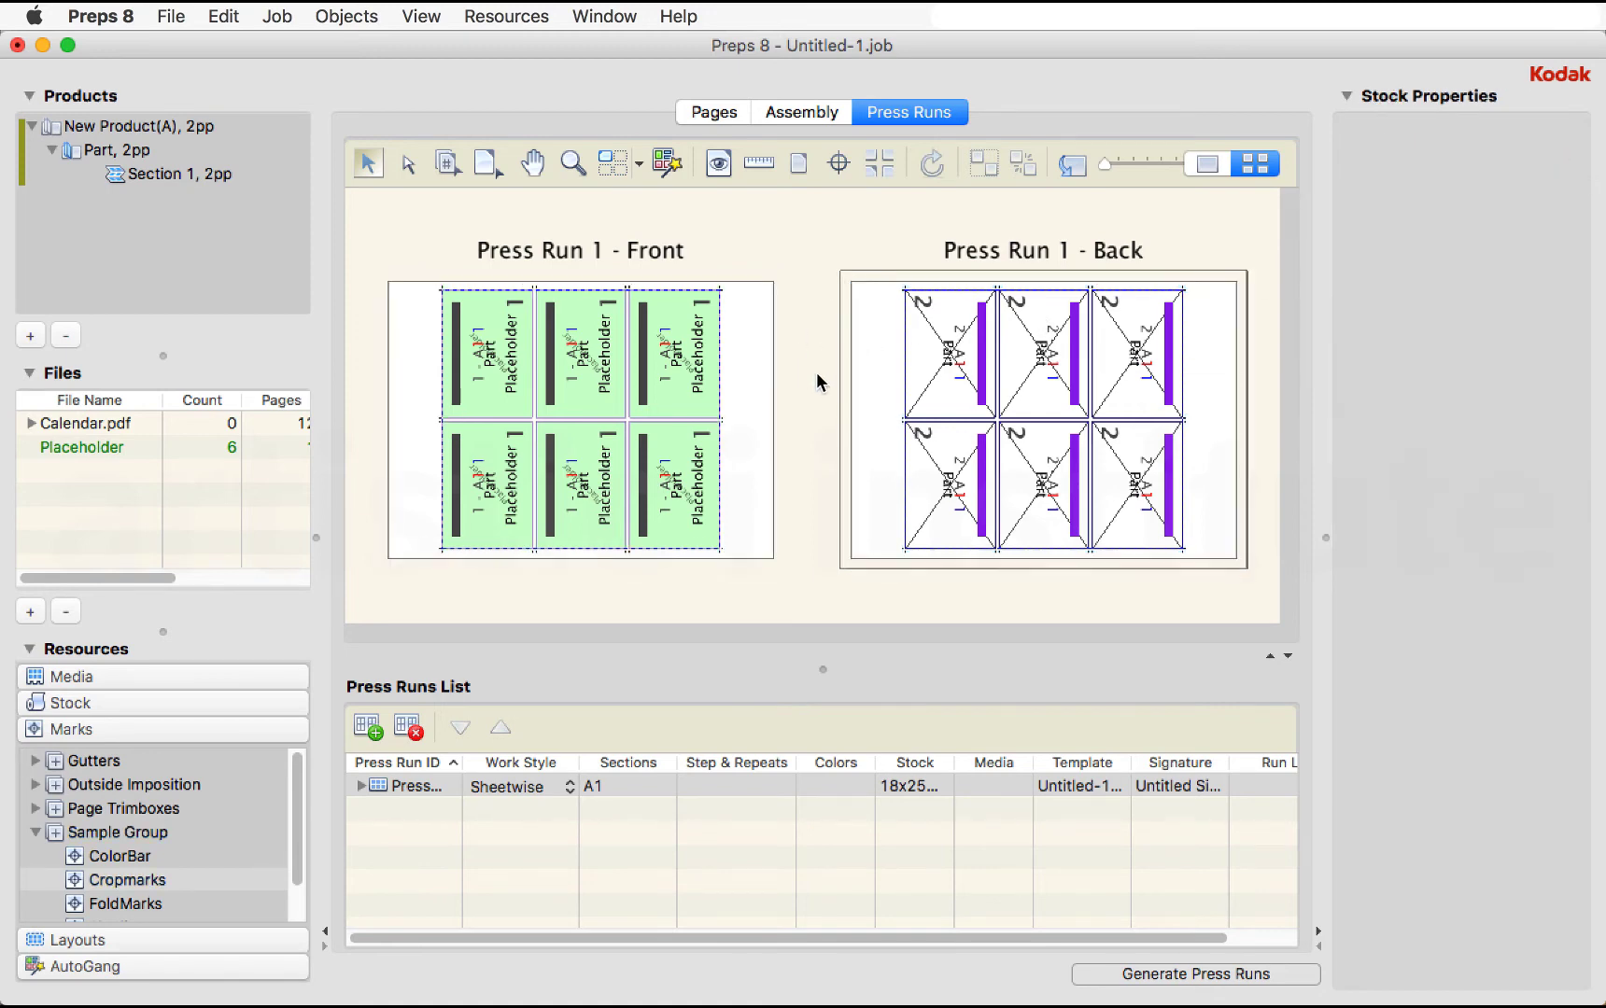
- Number the upper row of front pages 1, 3 and 5 from left to right in section 1
click(740, 349)
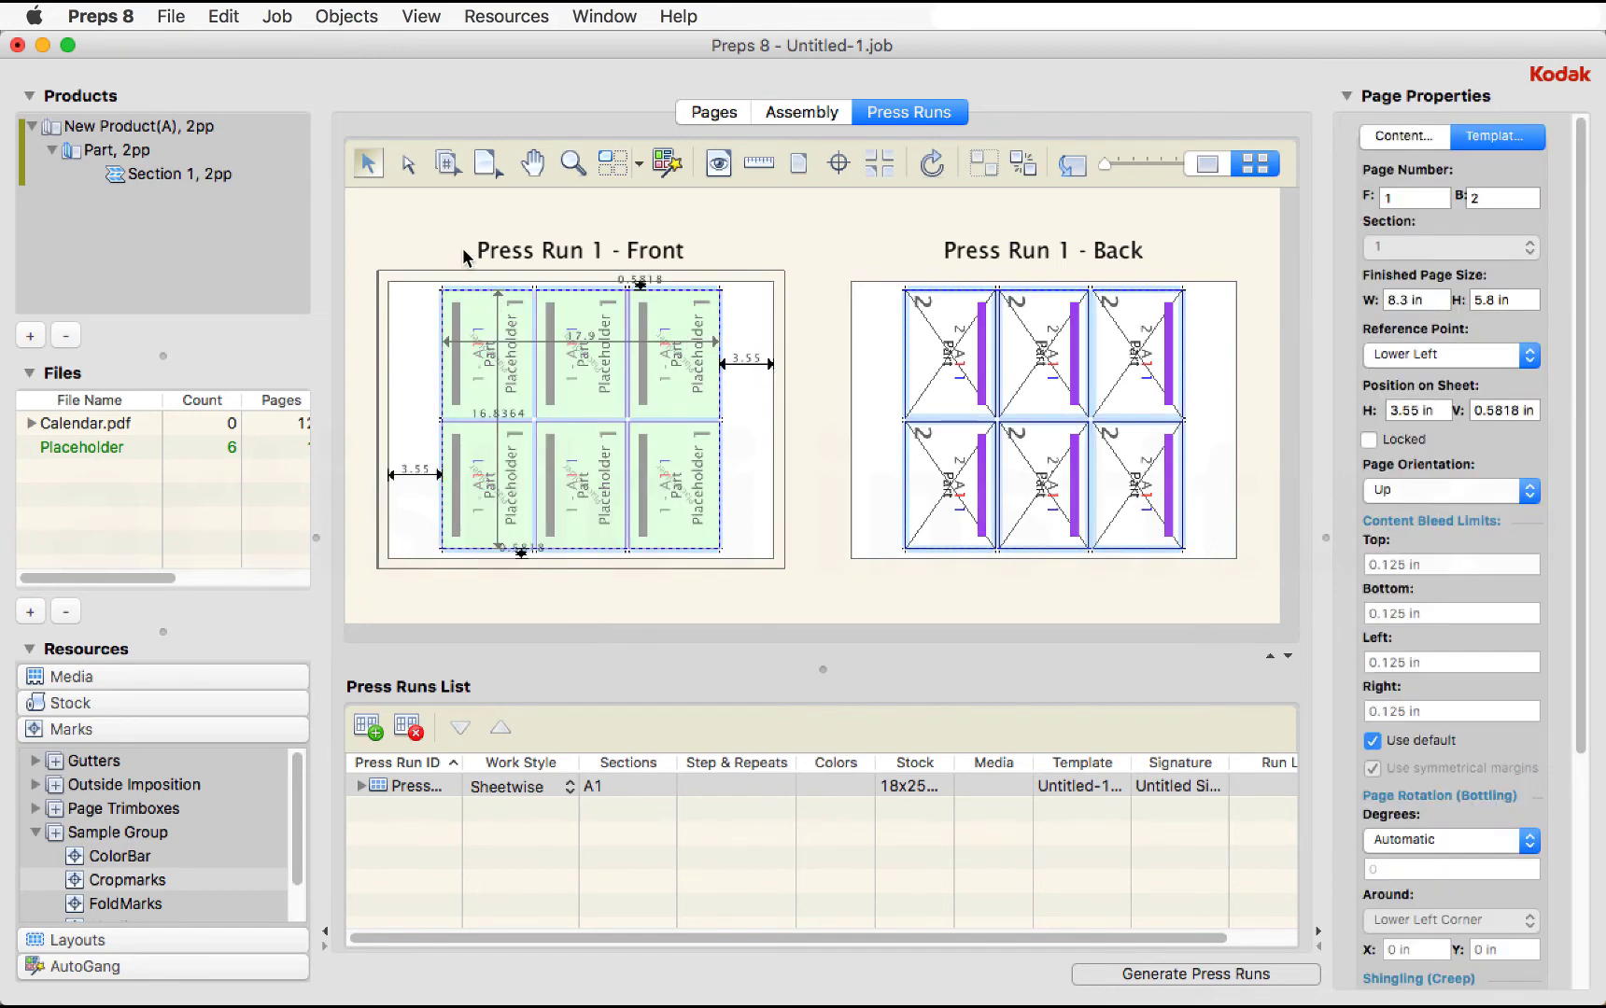
click(448, 163)
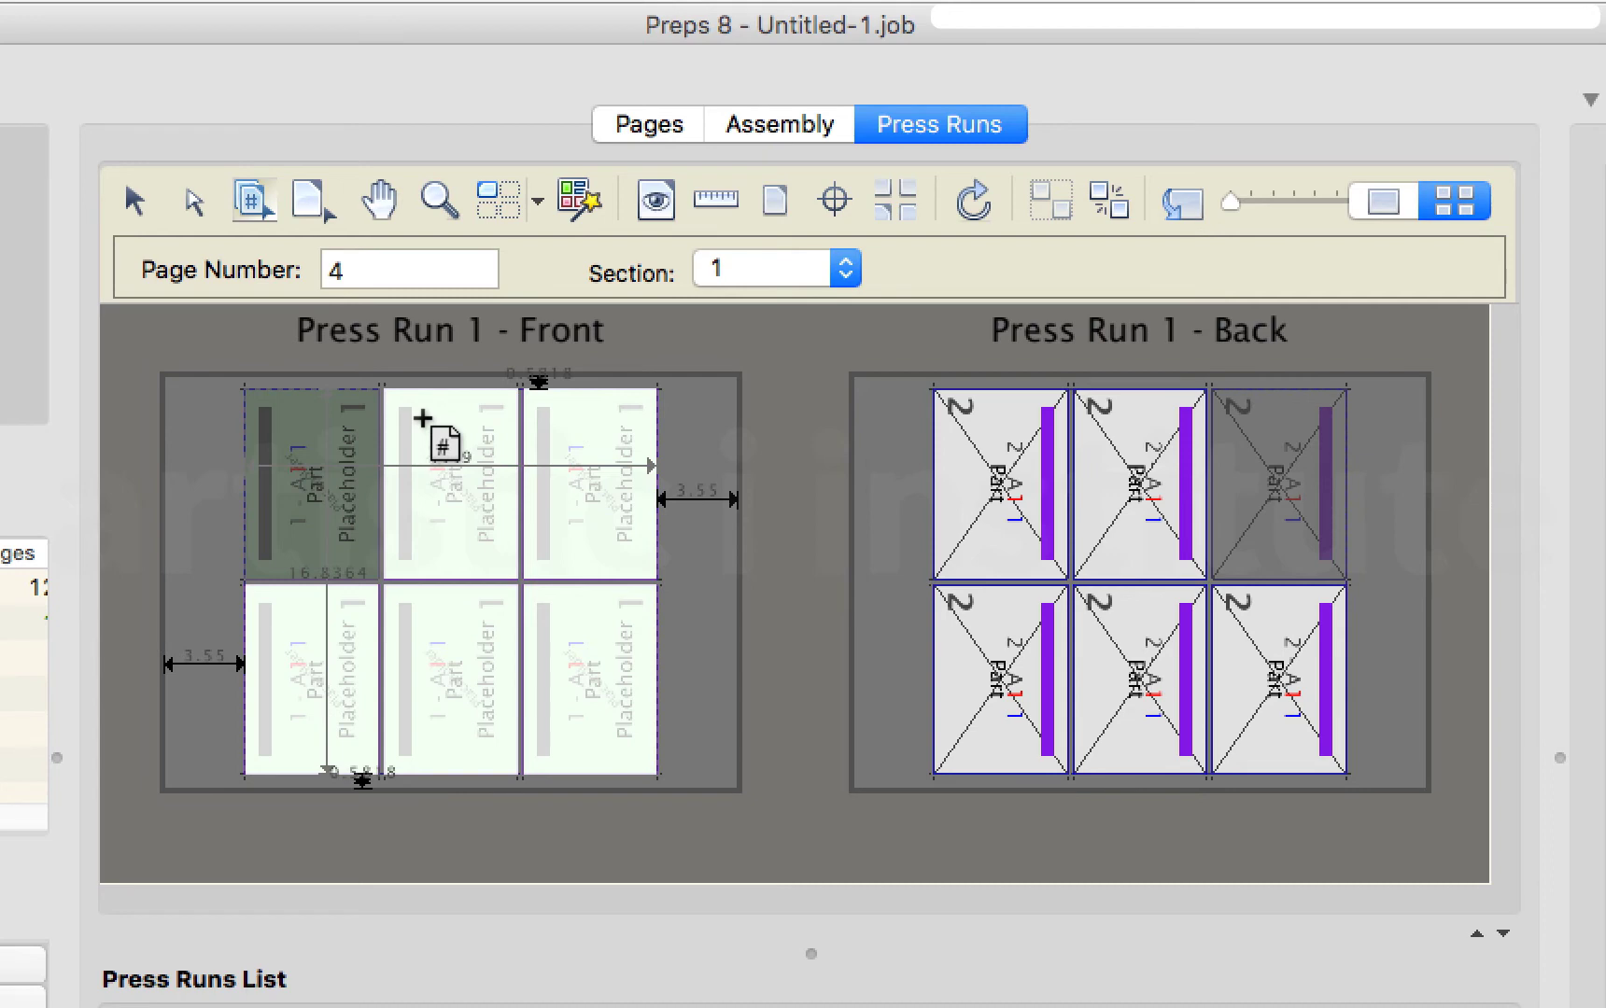
click(389, 264)
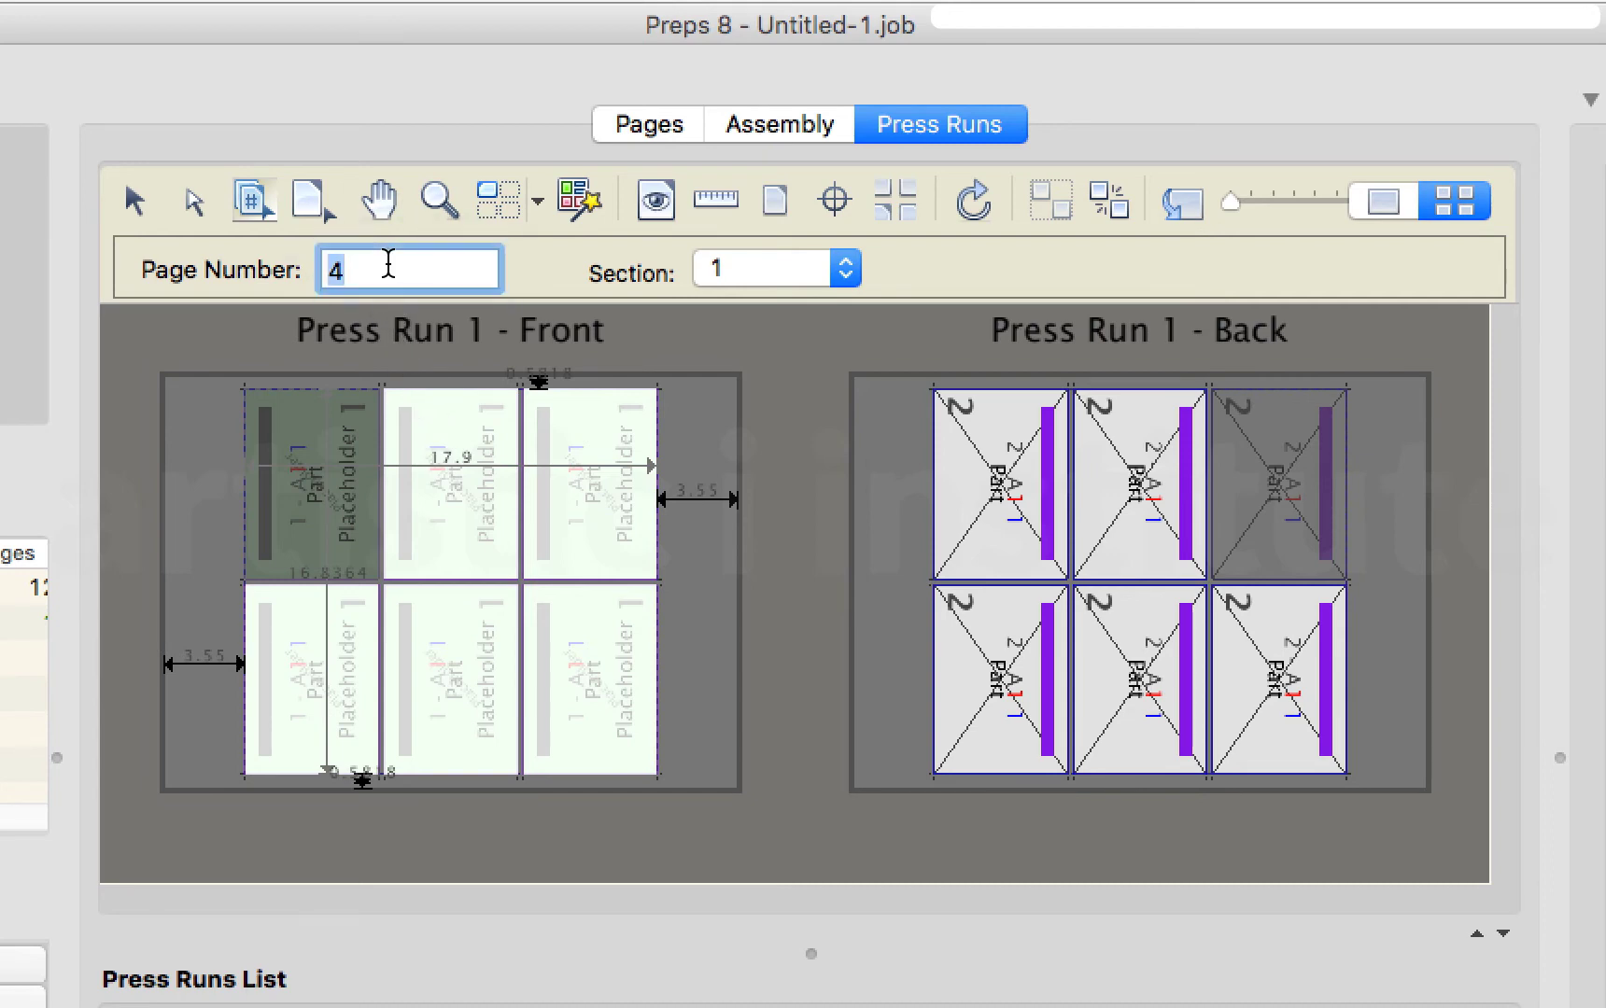
text(3)
click(455, 497)
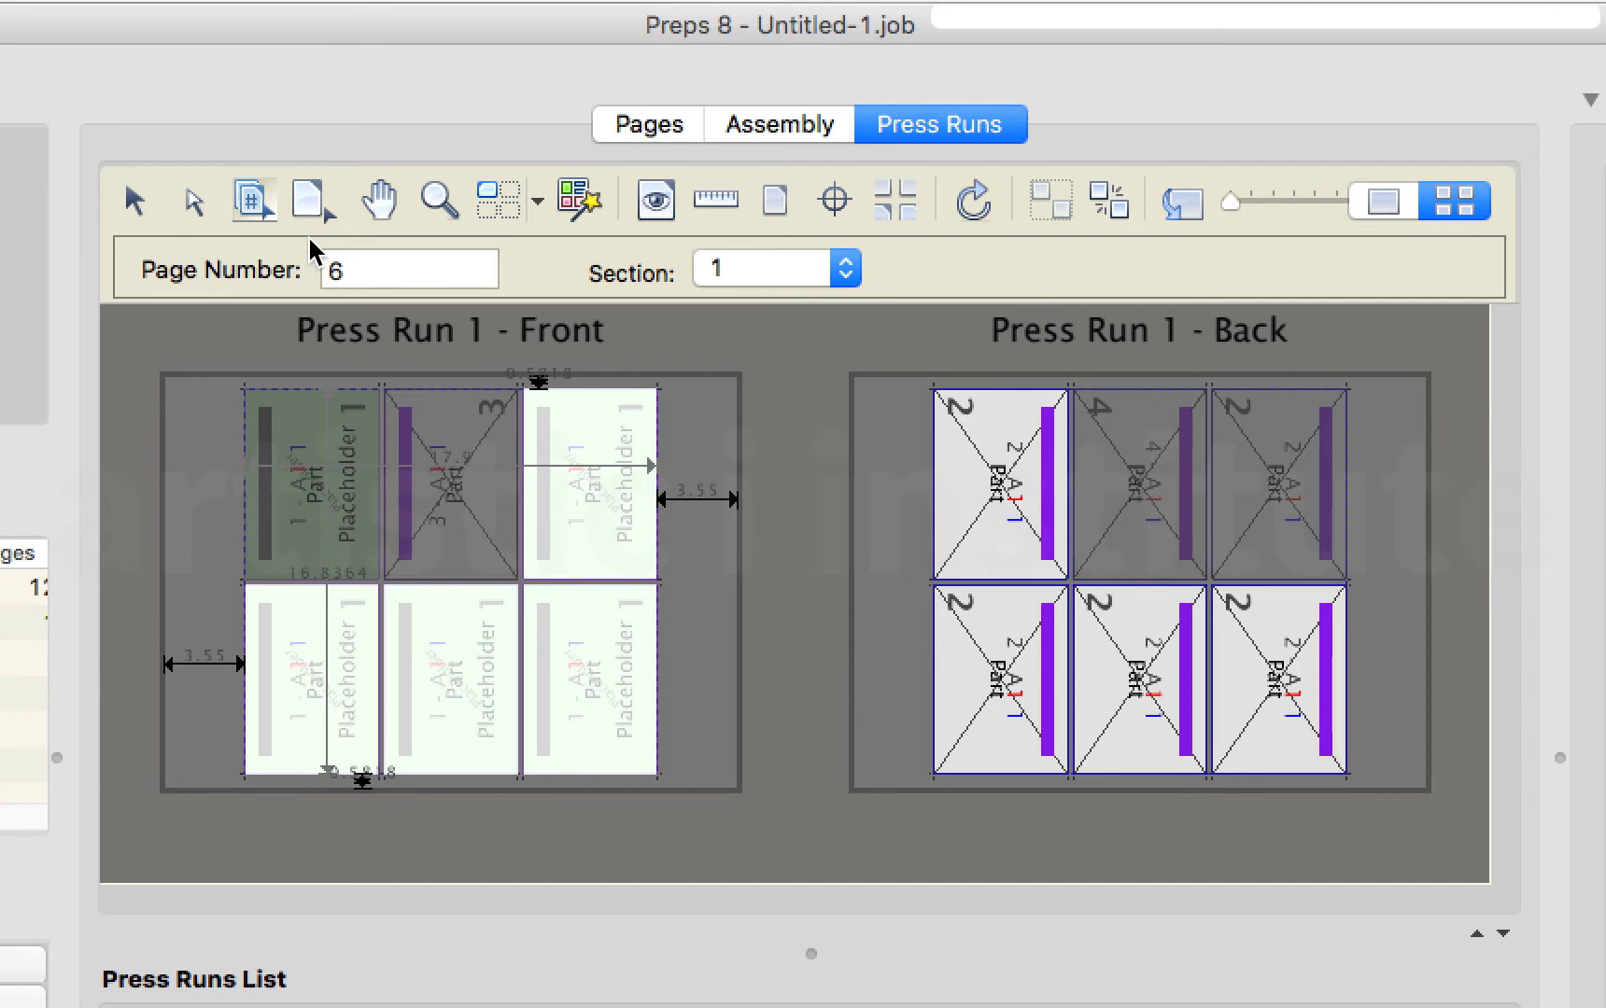
click(372, 273)
text(5)
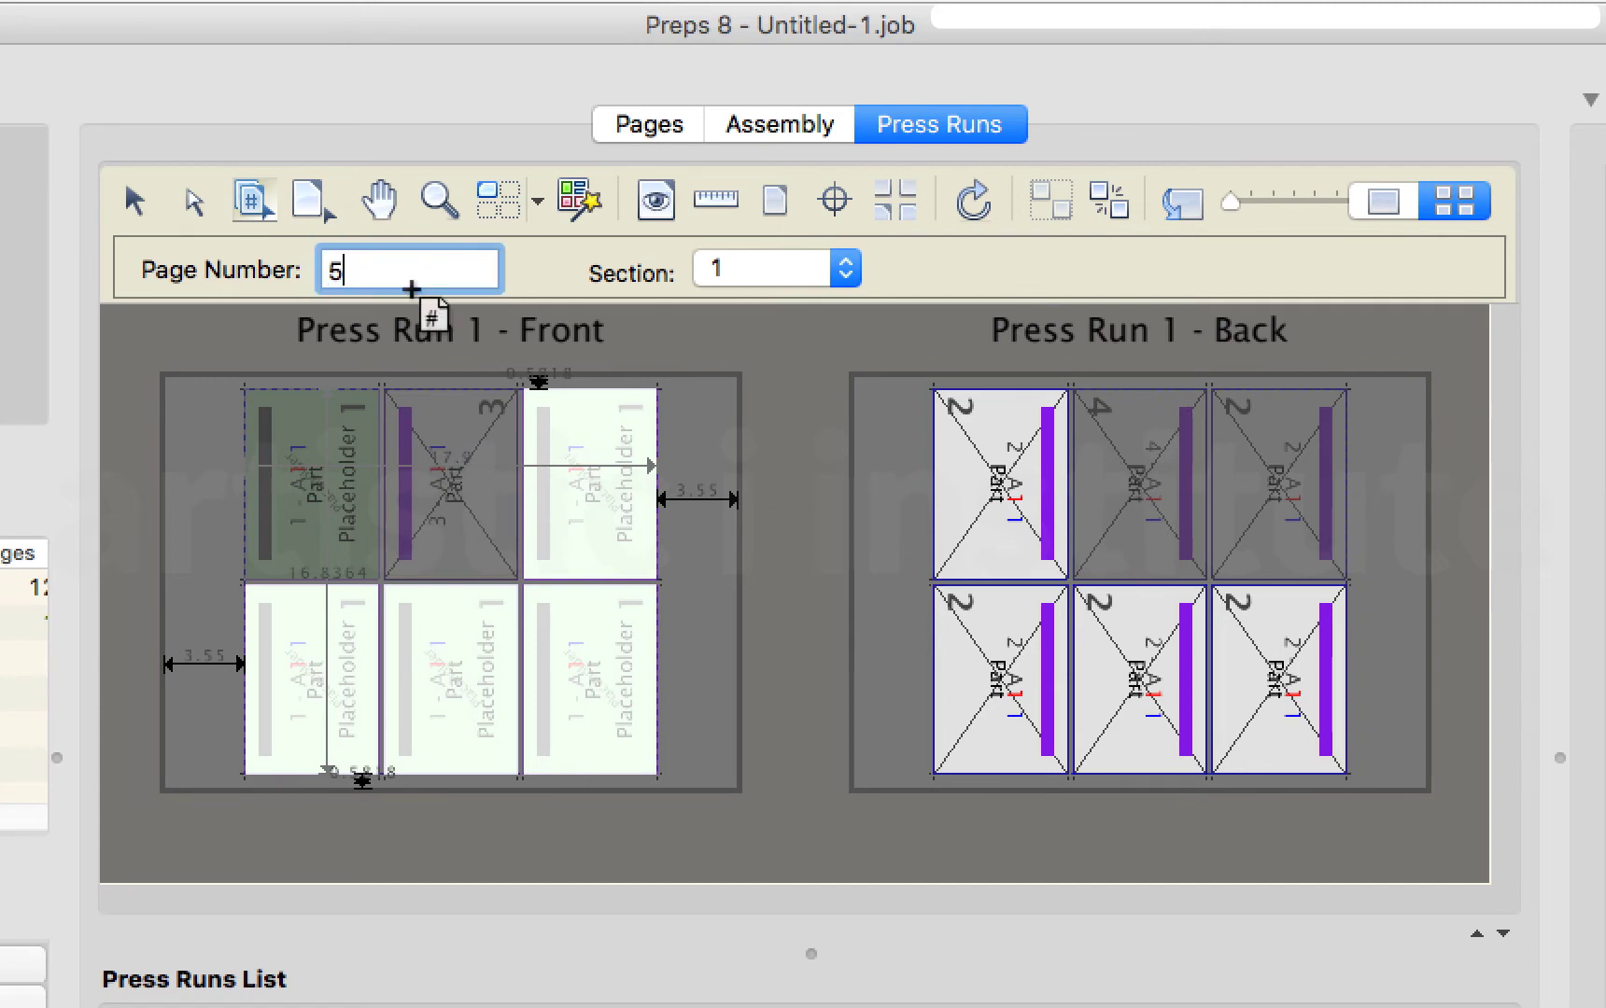
click(594, 515)
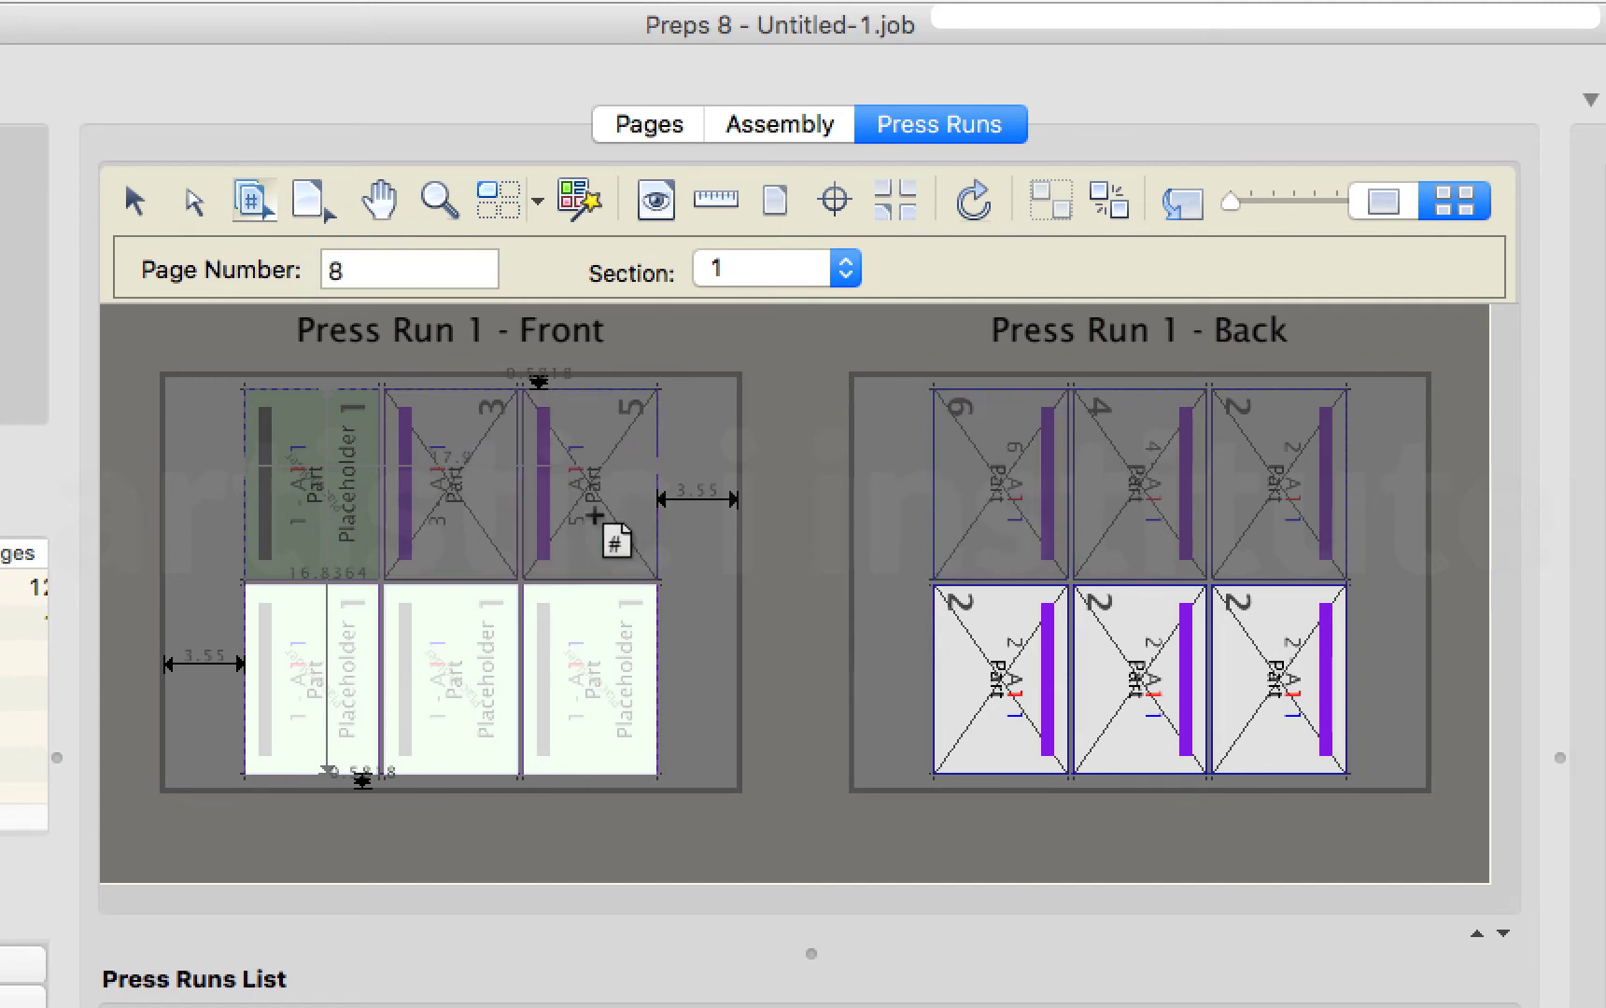
- Number the lower row of front pages 7, 9 and 11 from left to right, and leave page numbering
click(406, 281)
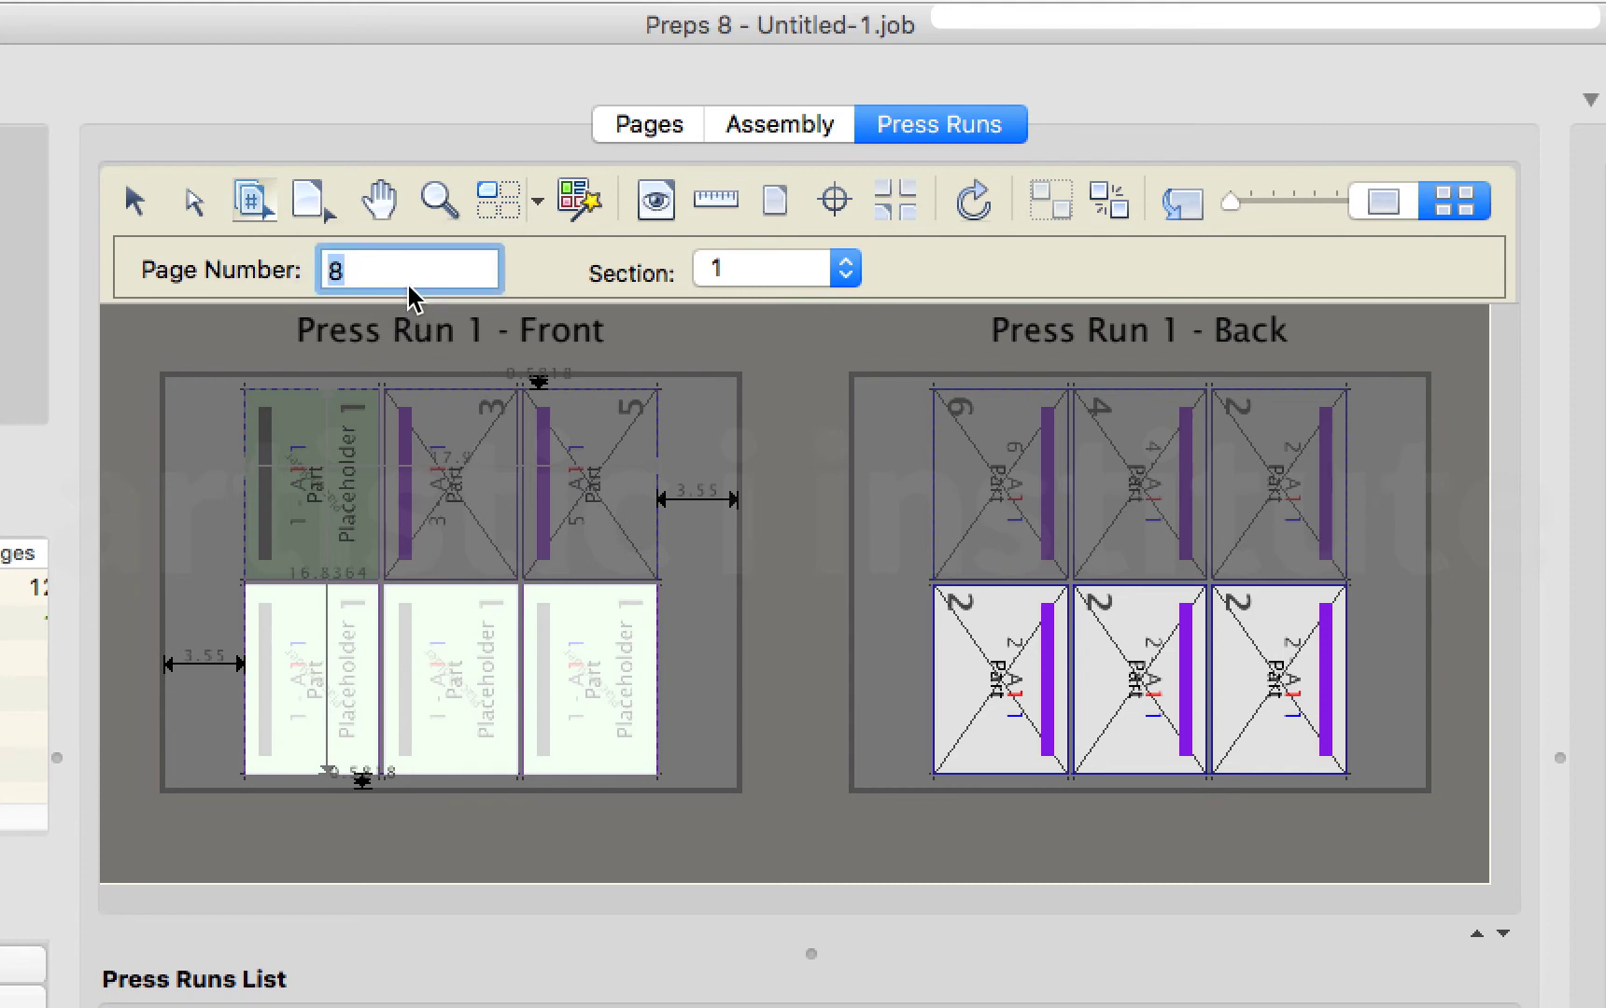
text(7)
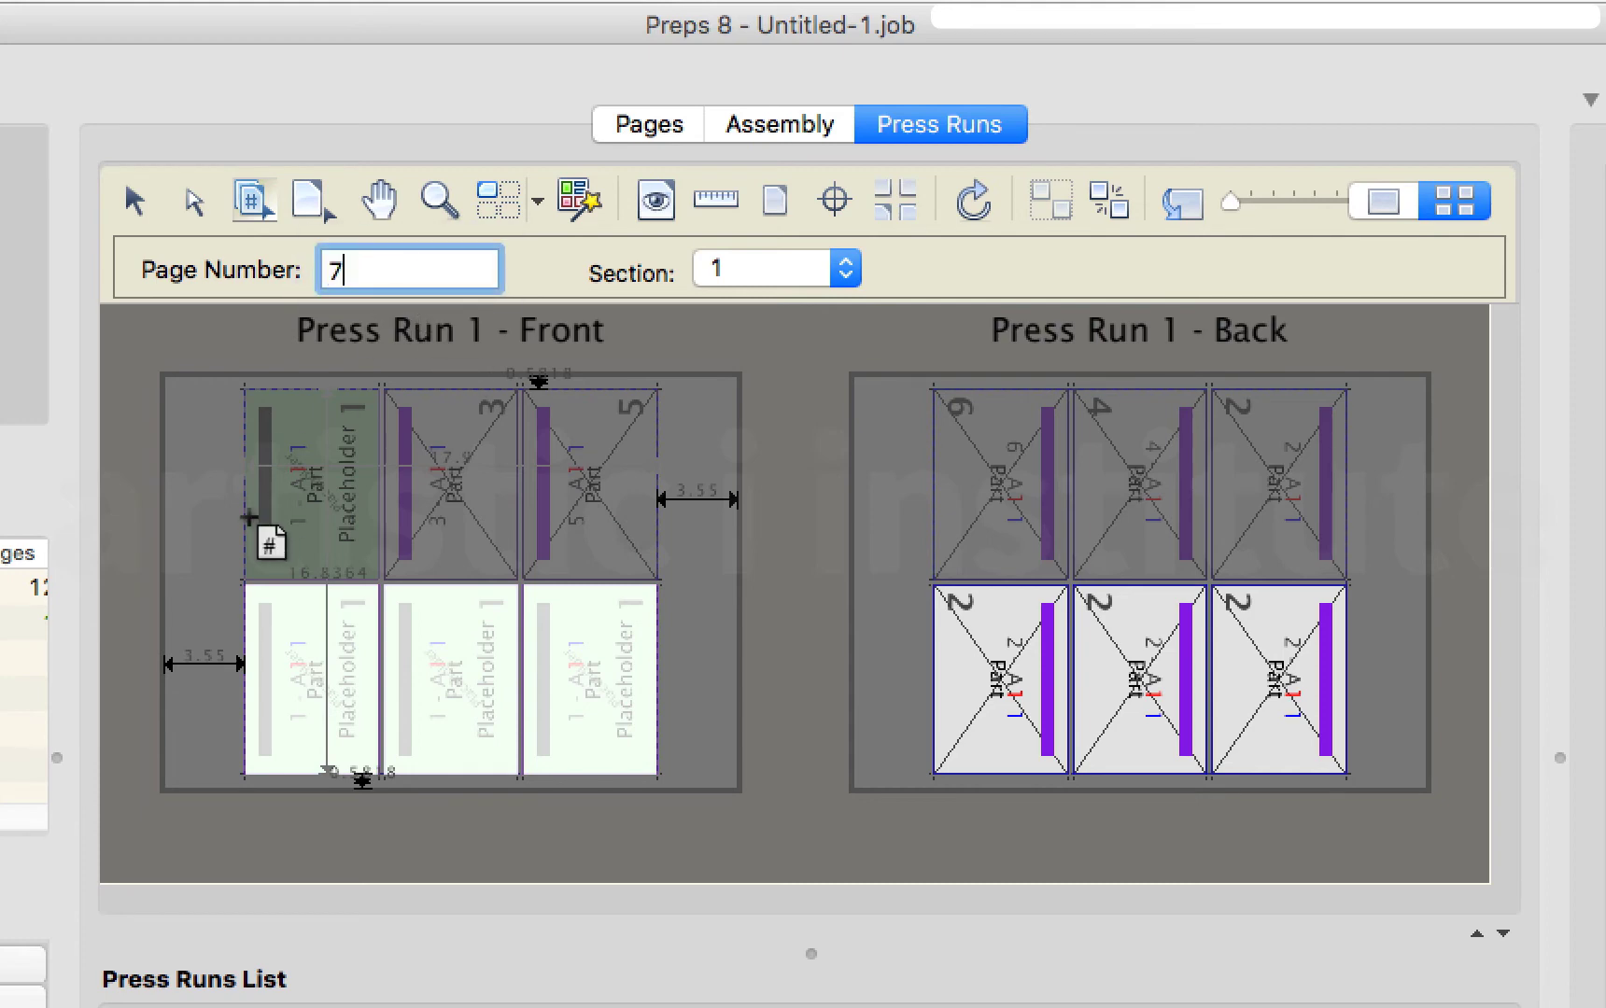
click(308, 621)
click(390, 273)
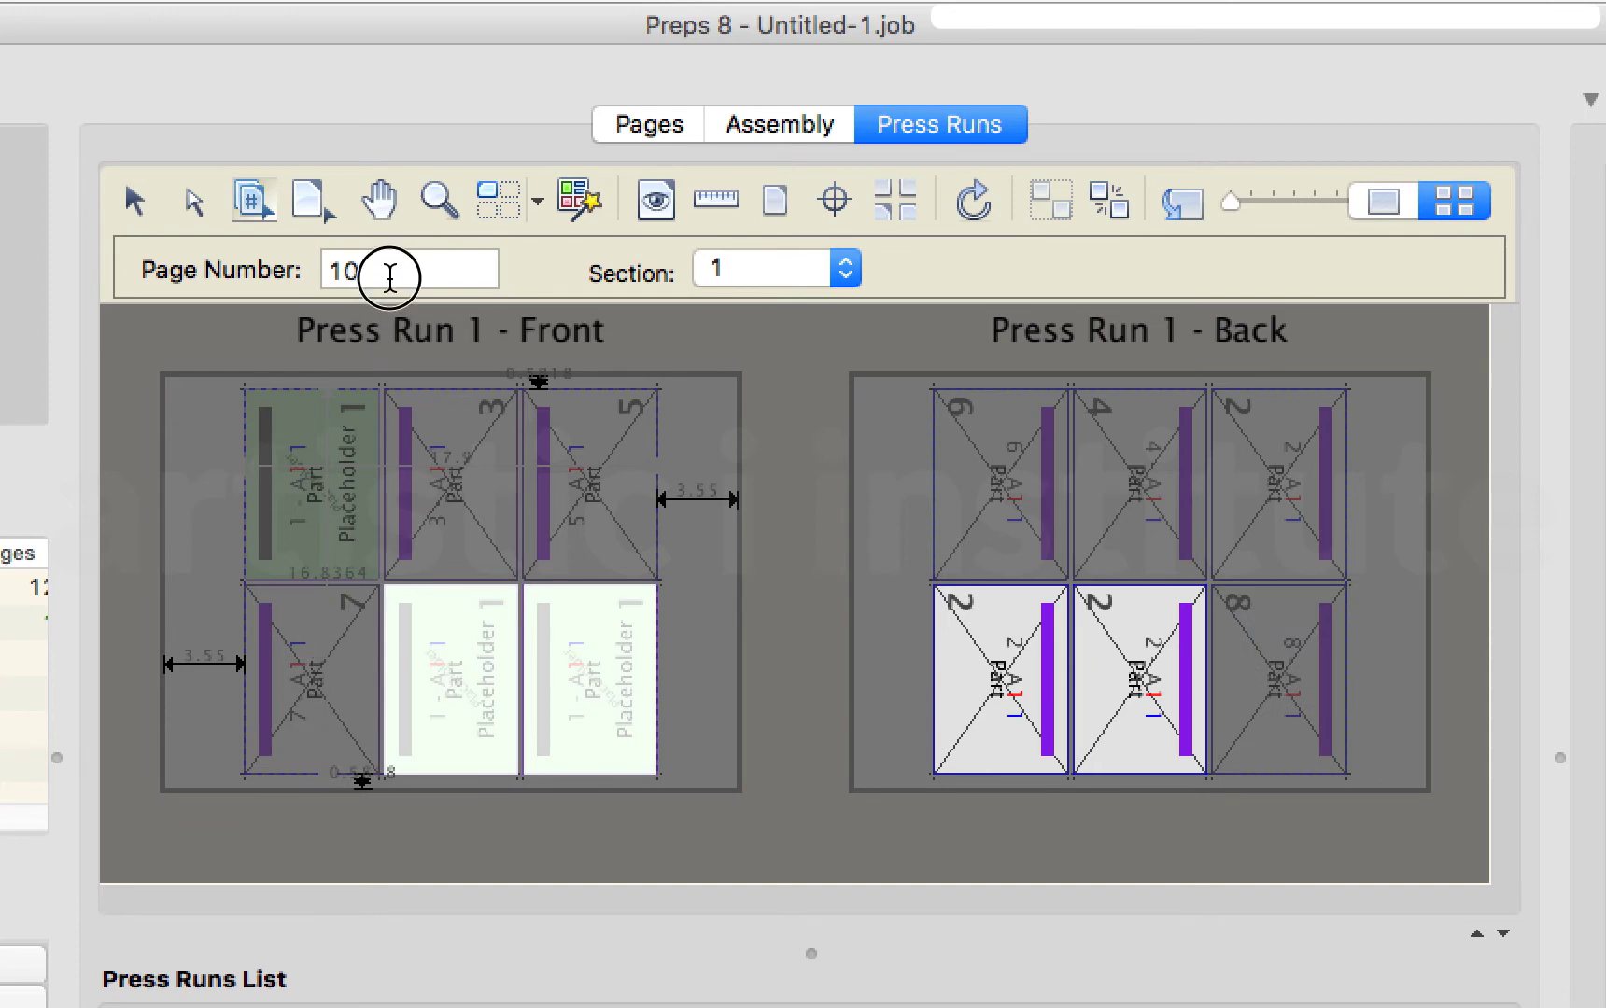
text(8)
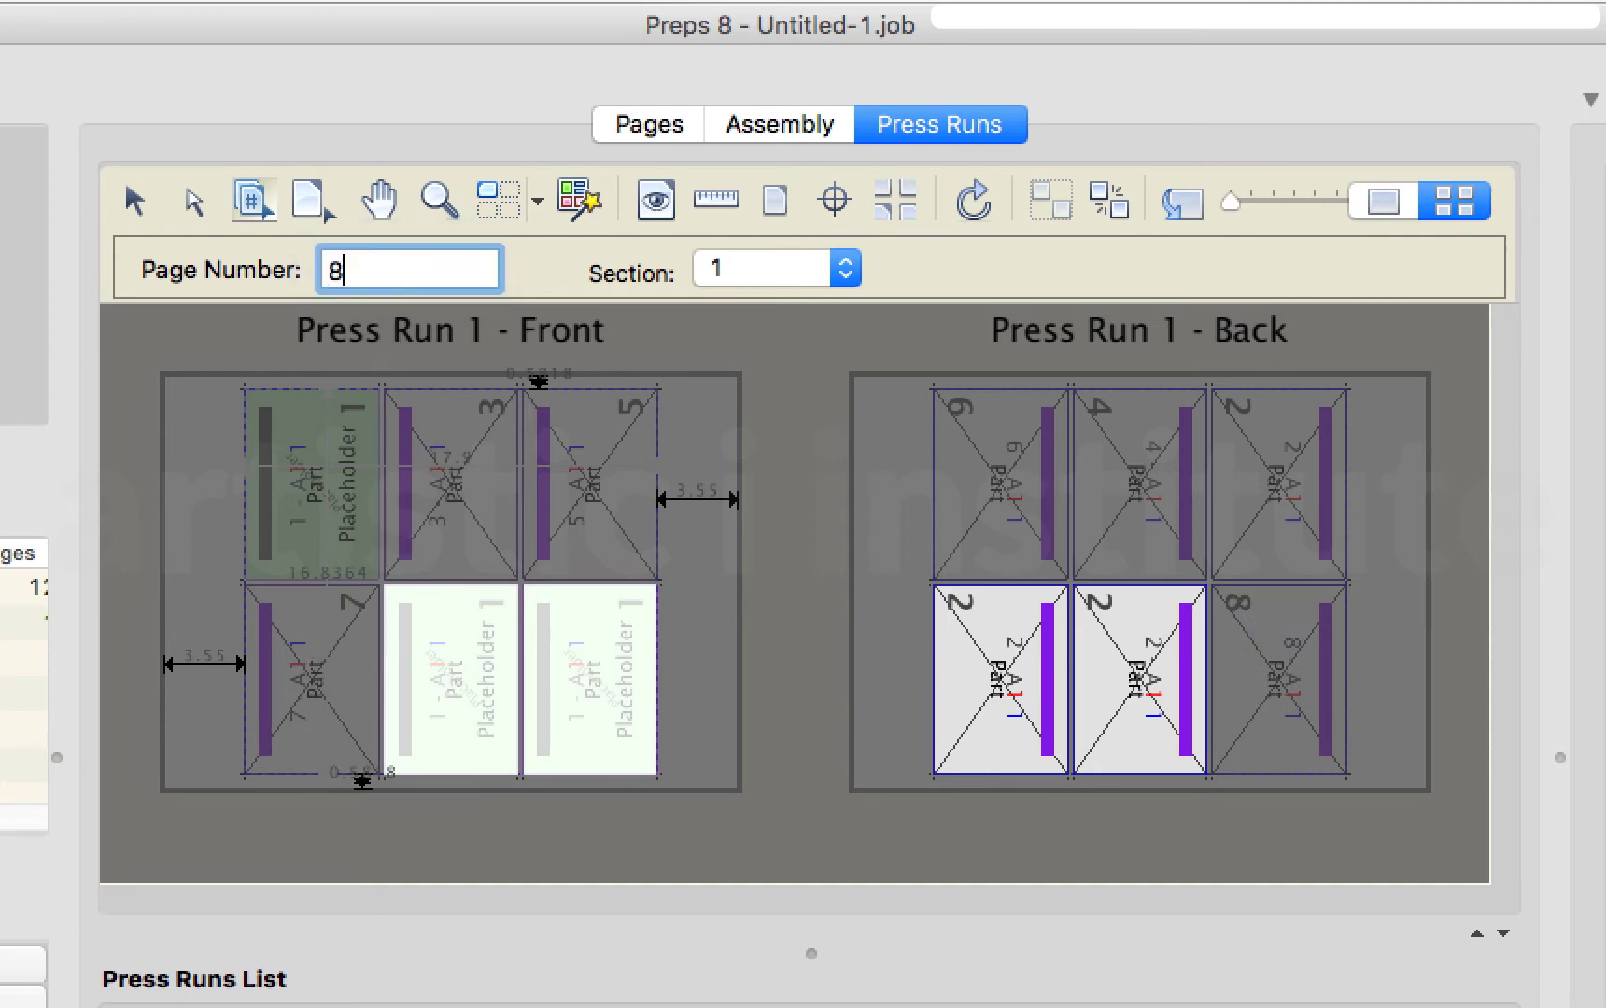
text(9)
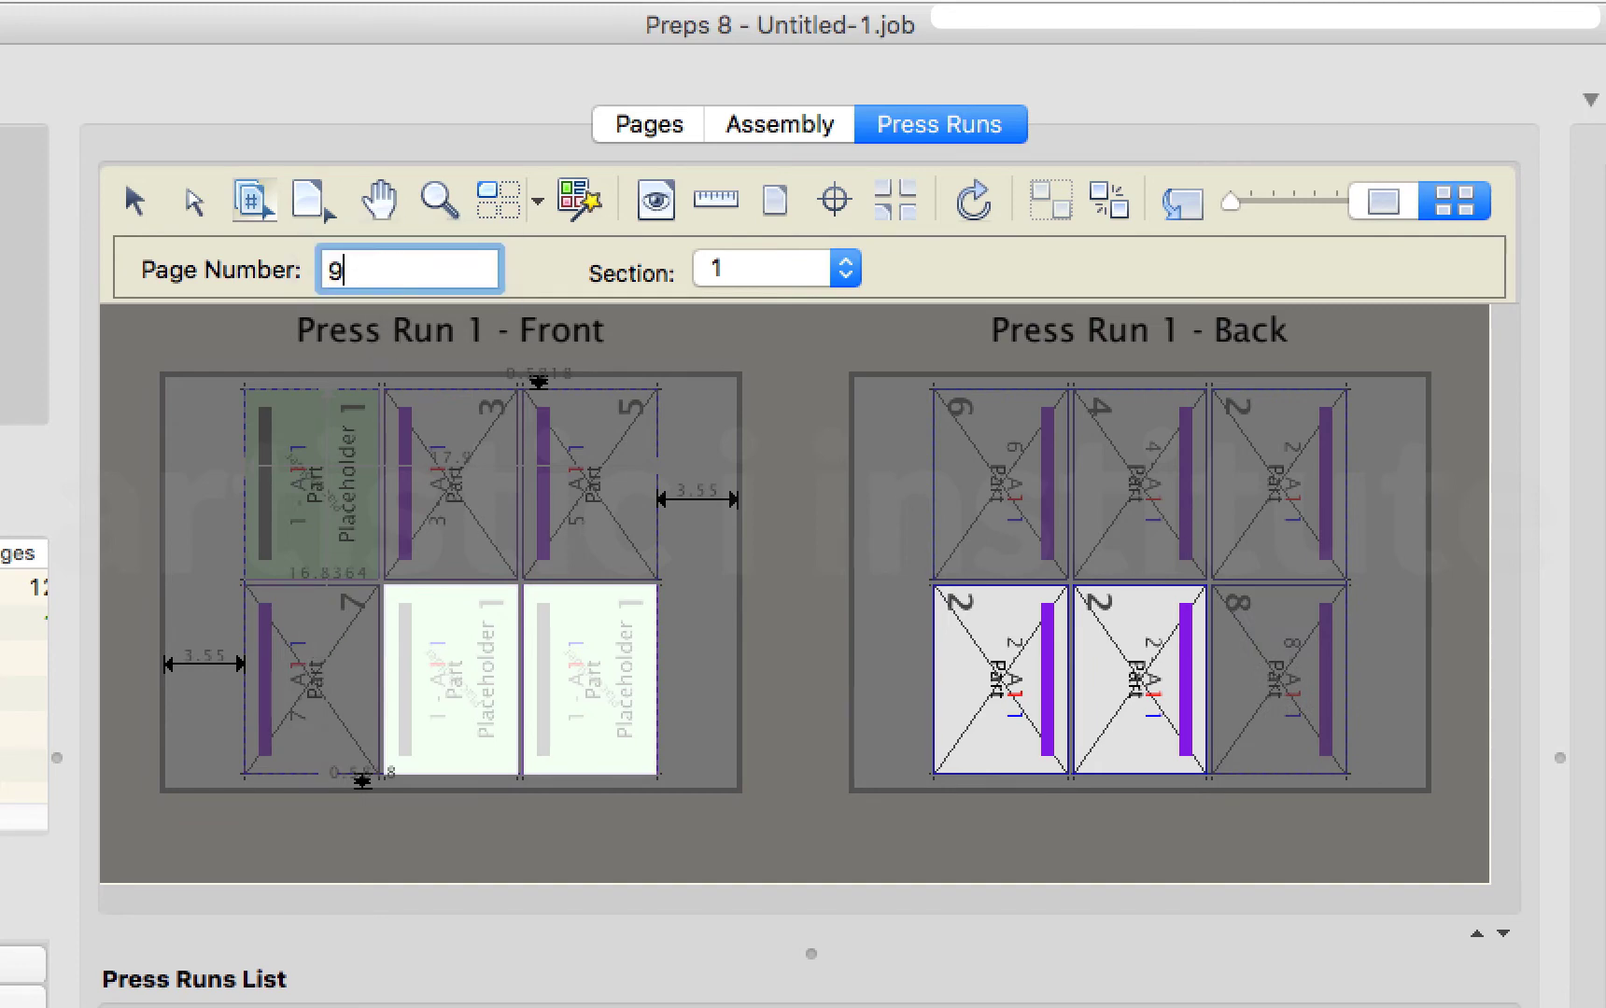
click(454, 631)
click(382, 272)
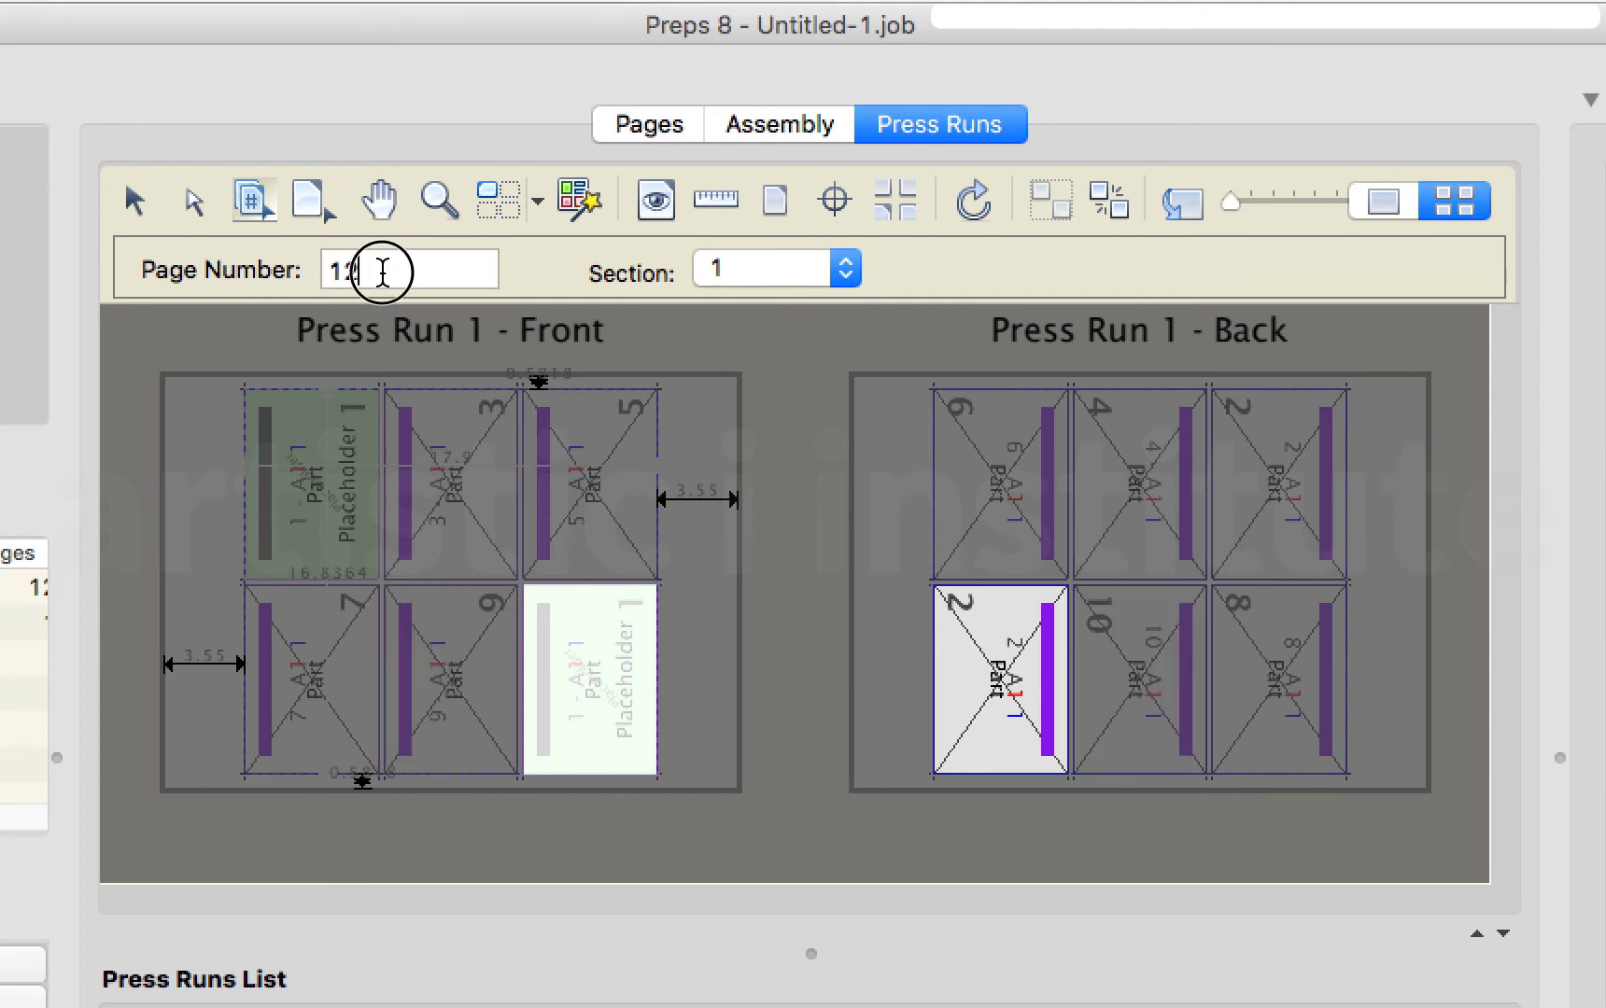
text(11)
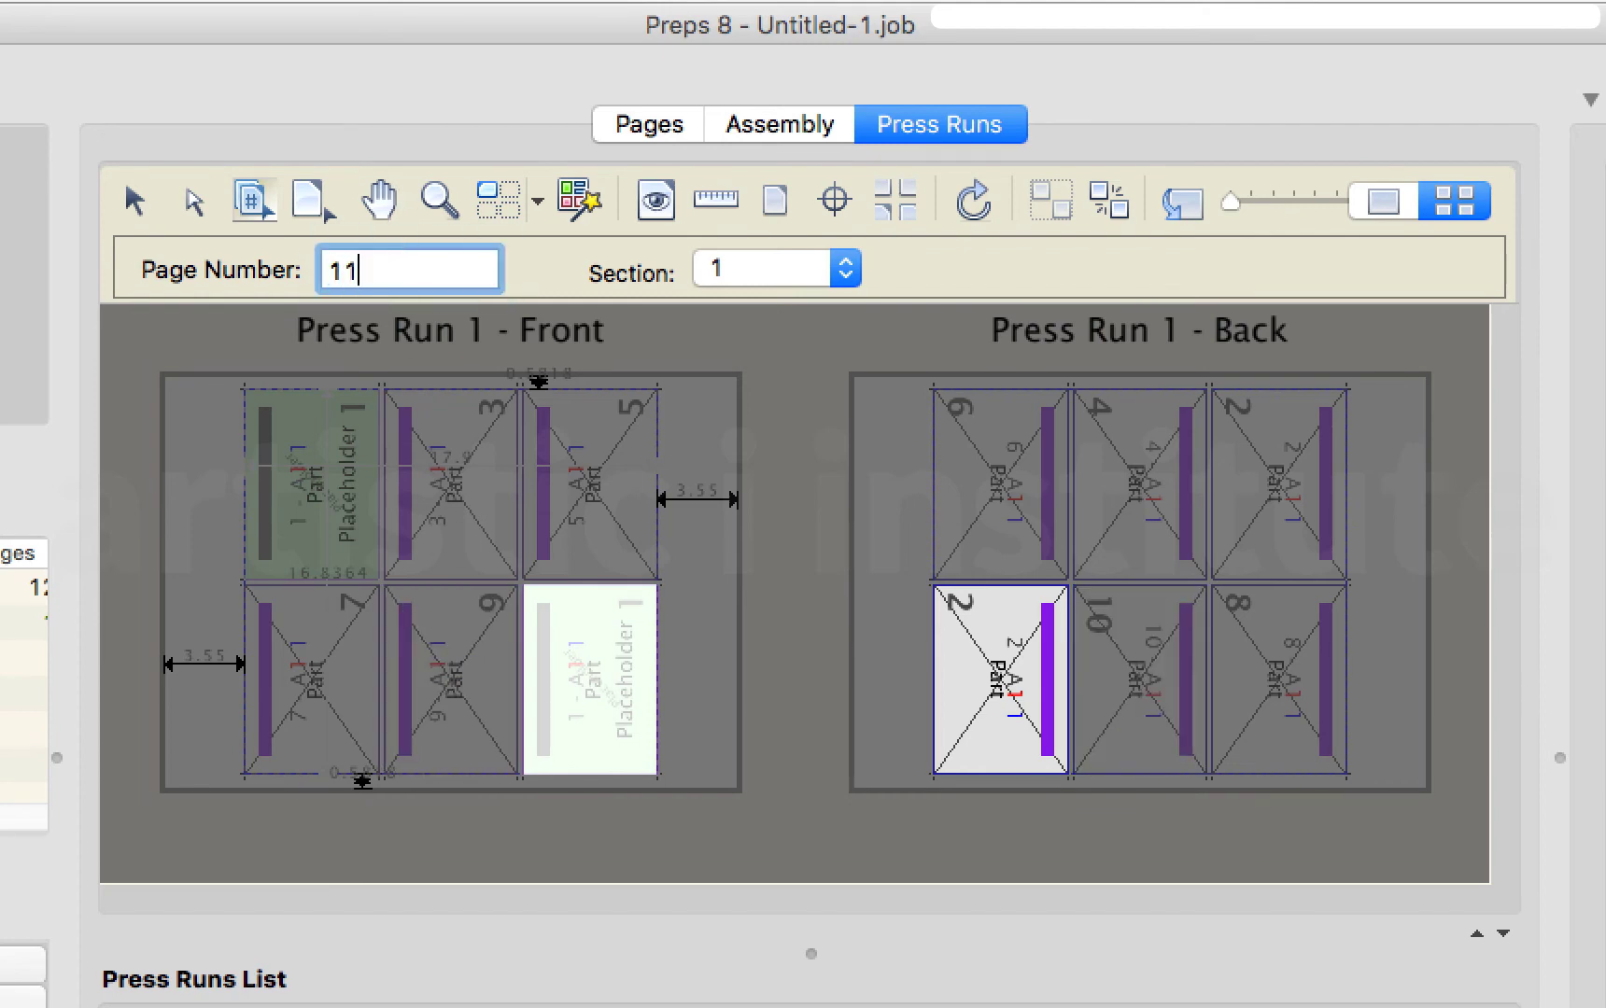
click(616, 700)
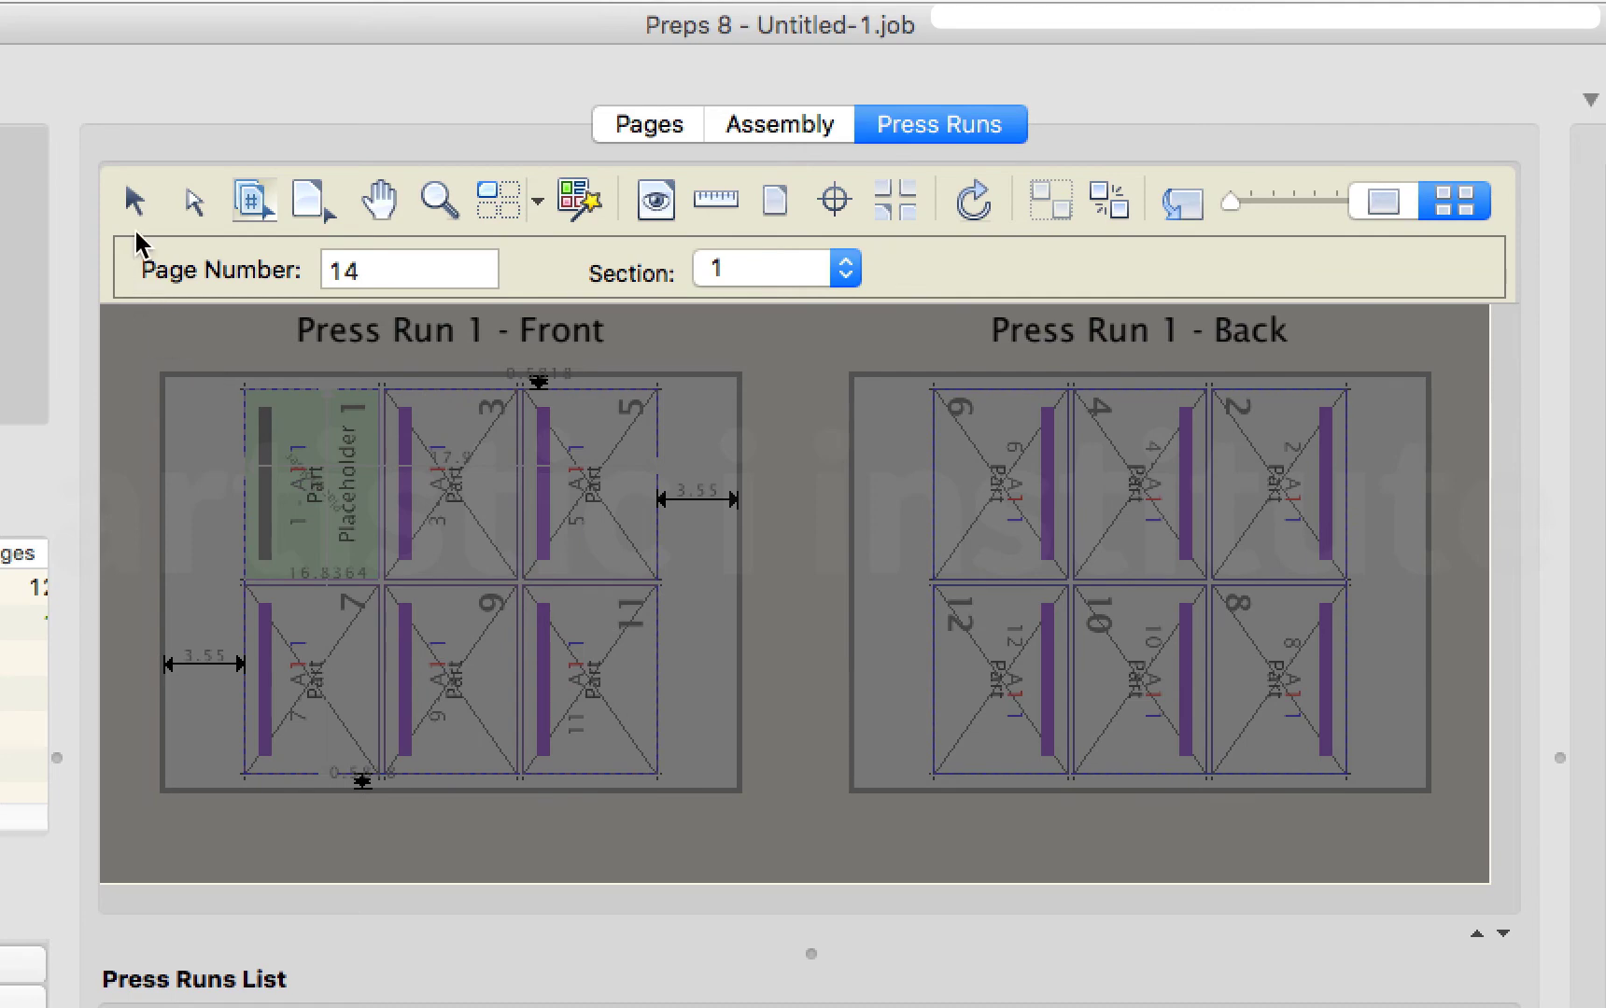
click(135, 199)
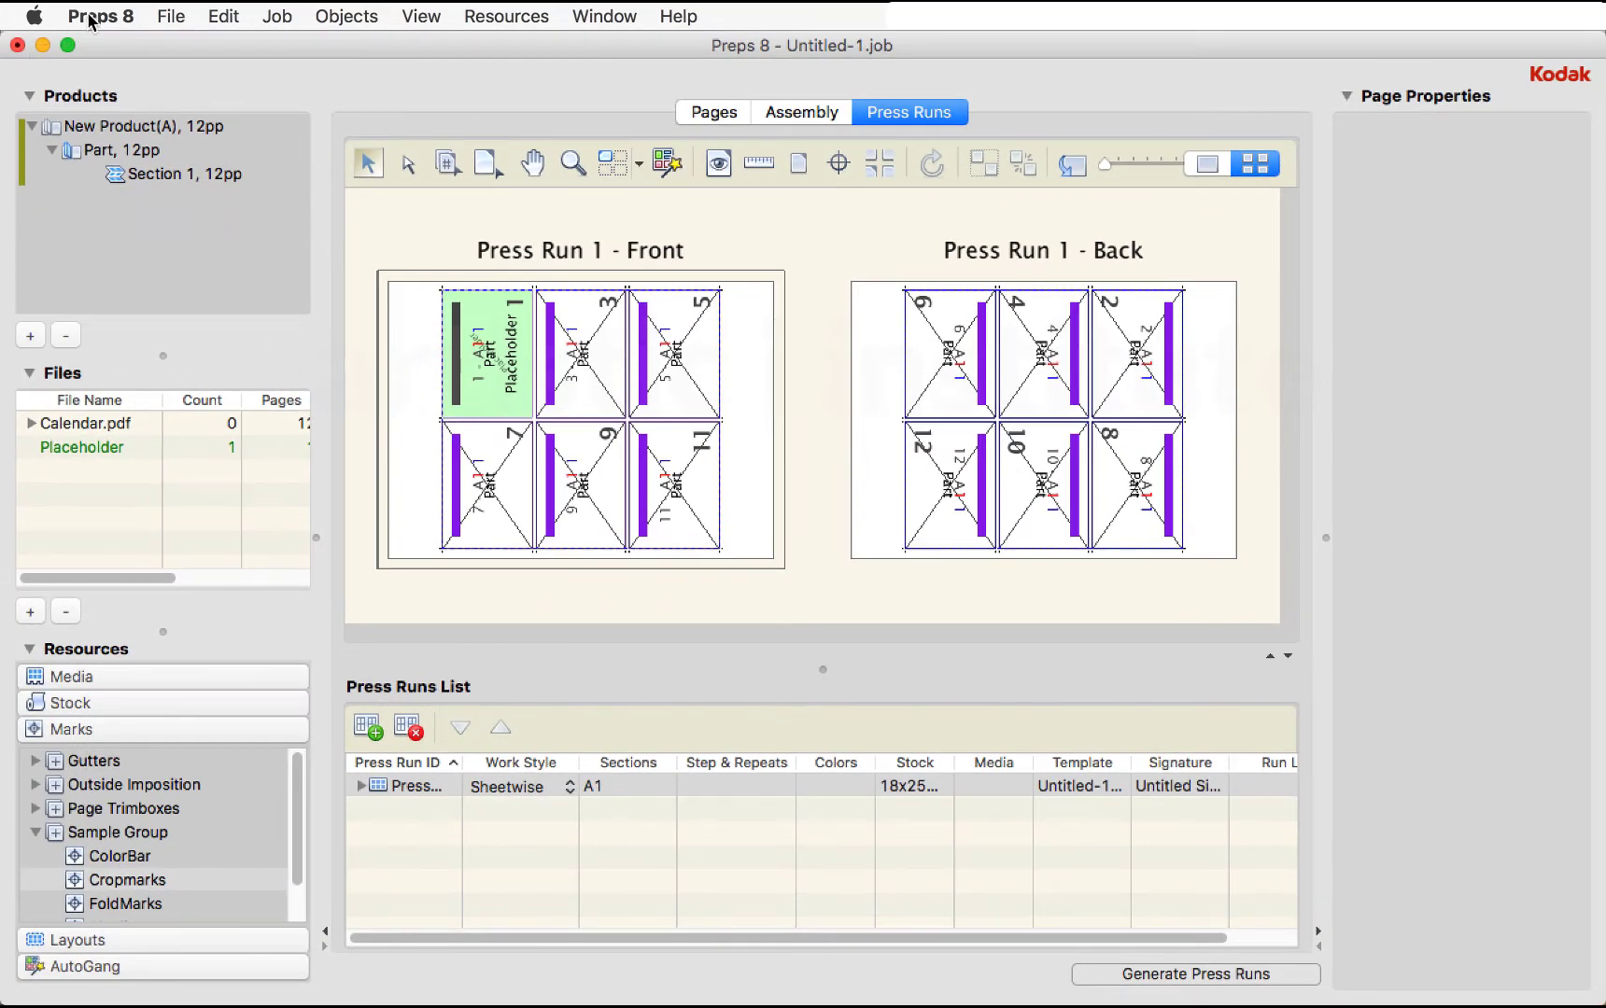
- Save the layout as a template named Cal in the Templates folder, placing 1 partial signature from the last signature
click(159, 16)
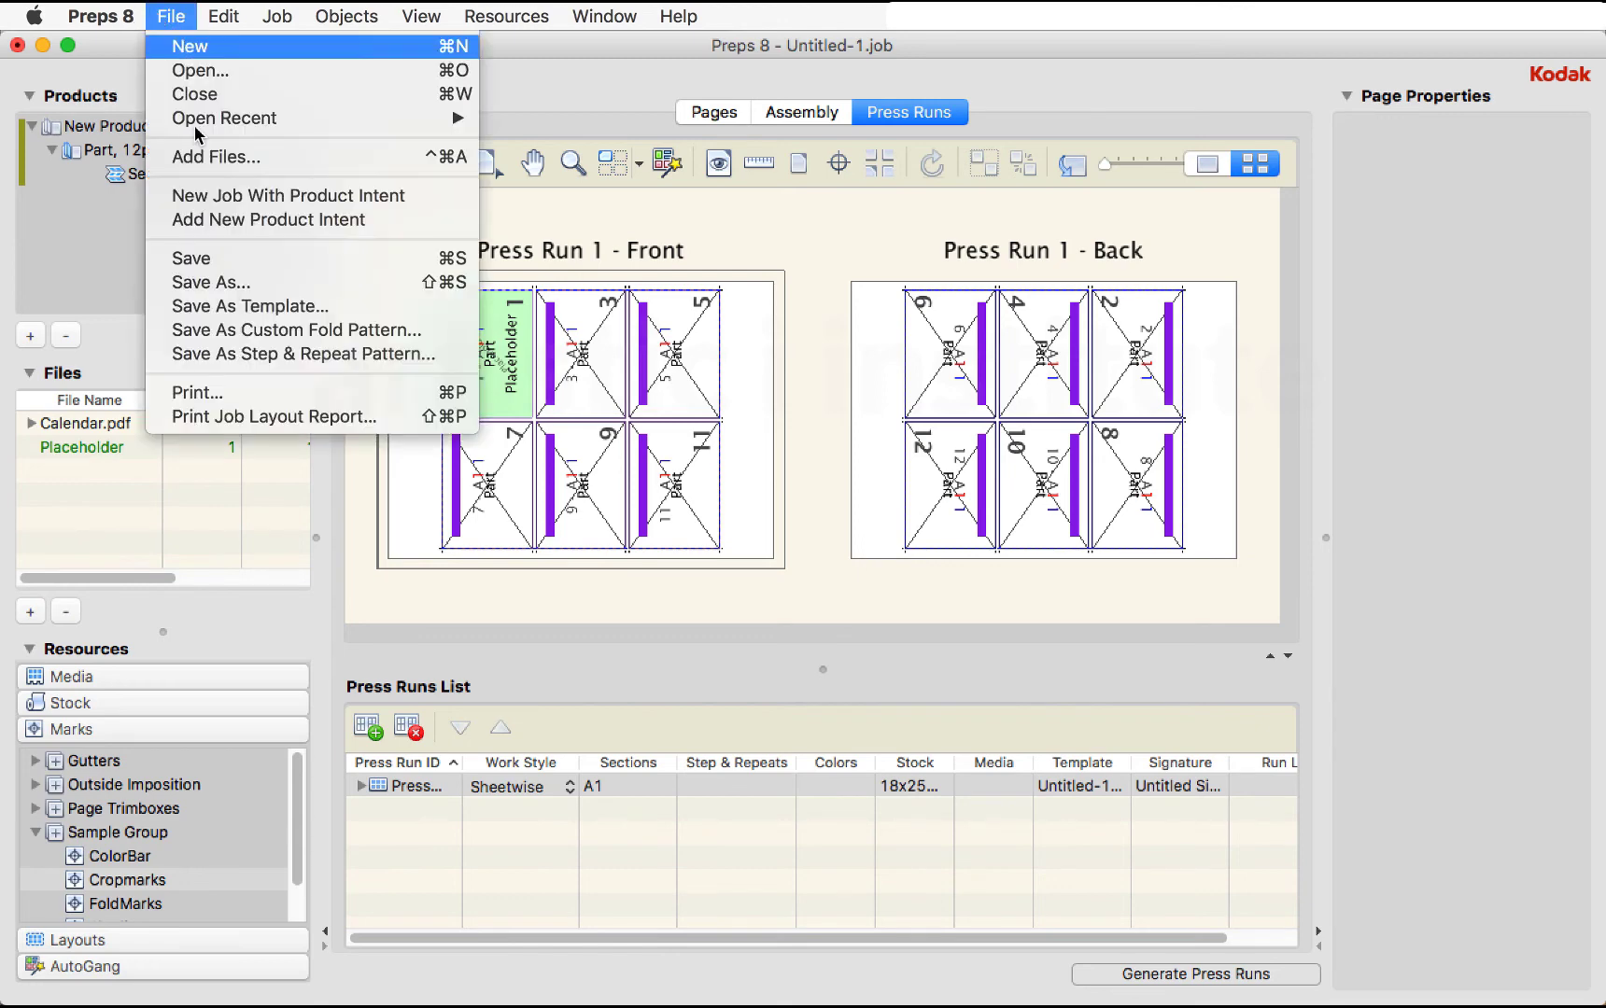
click(280, 305)
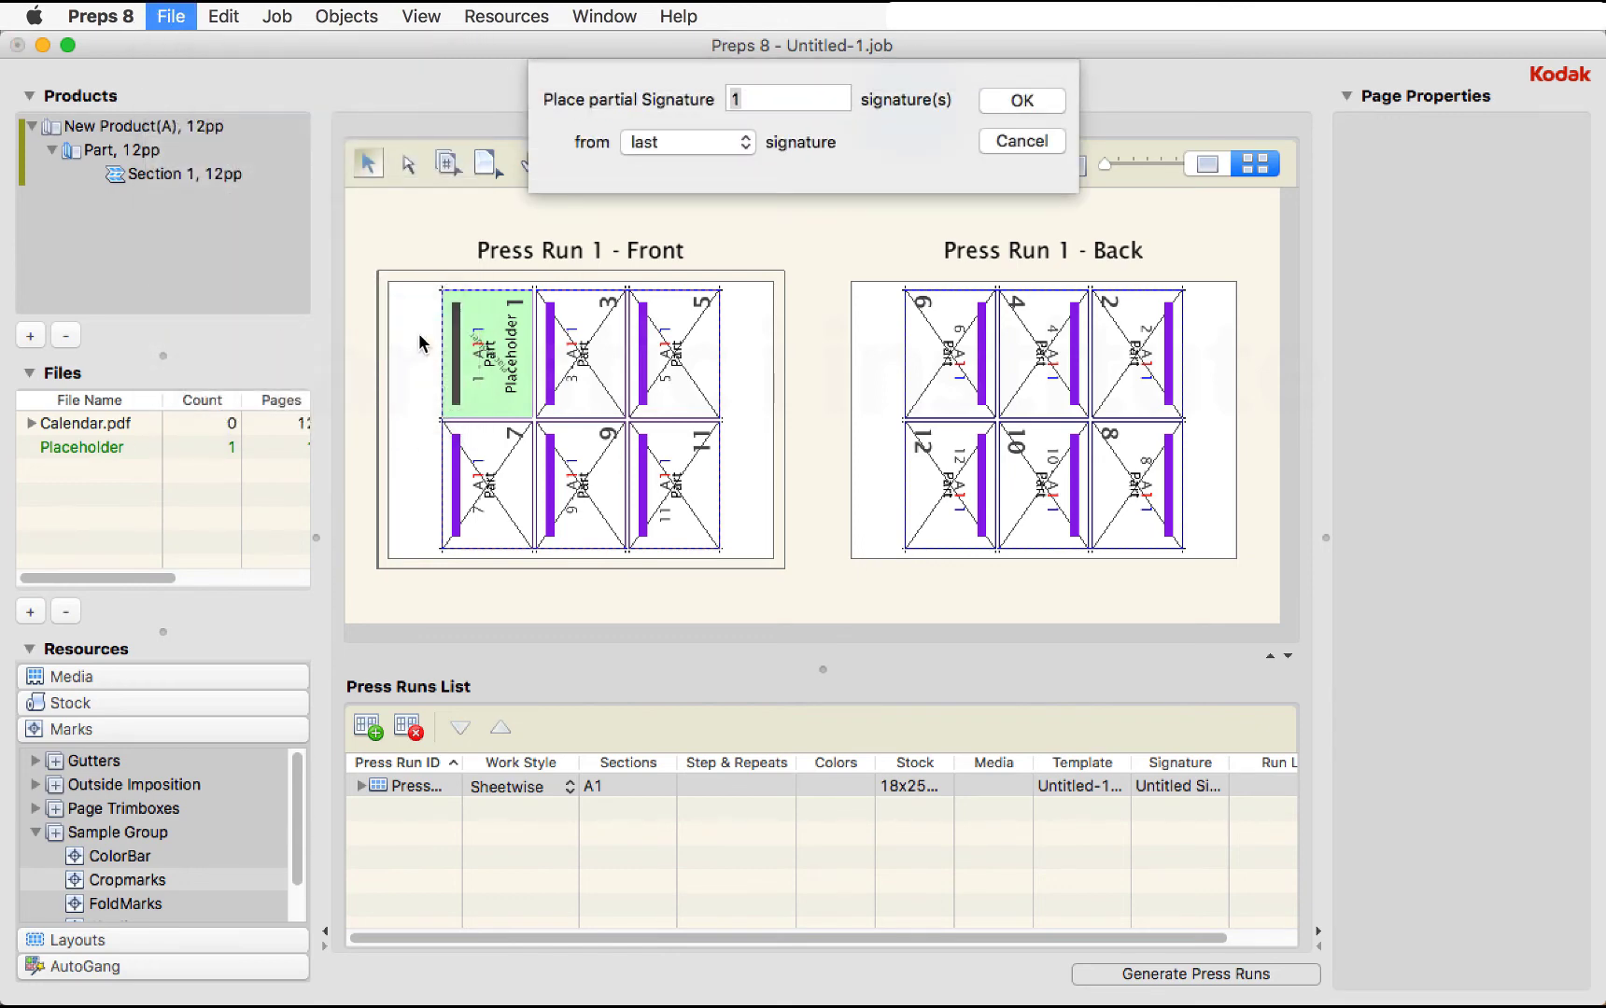
click(1013, 101)
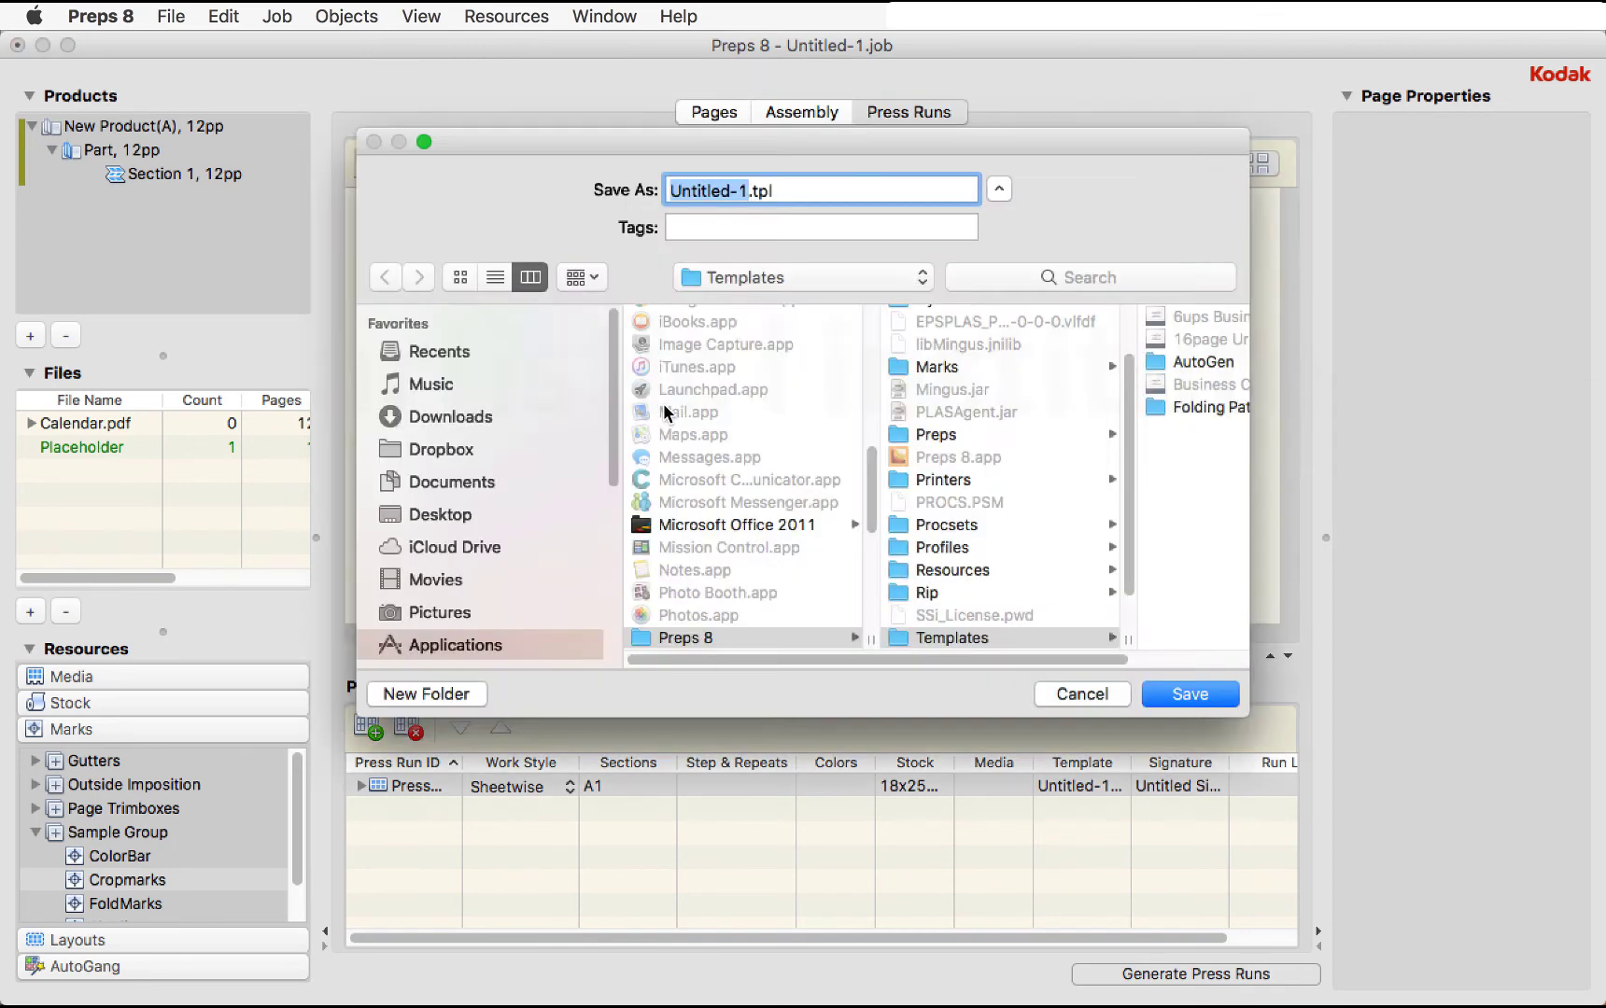
text(Cal)
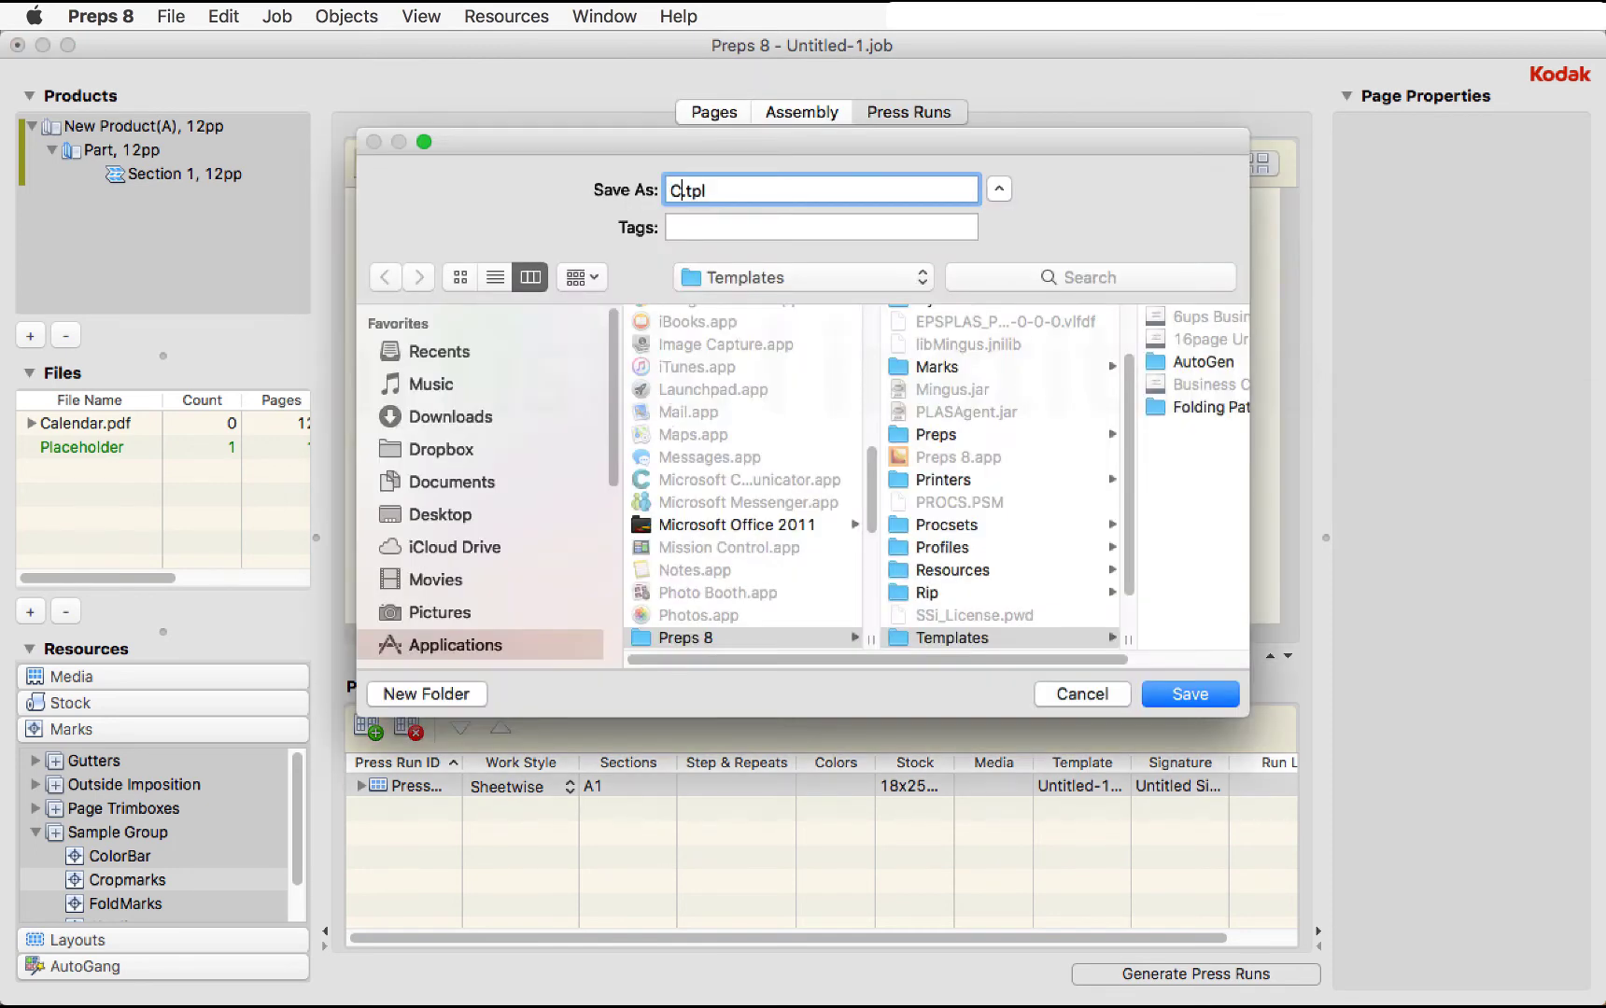
key(Return)
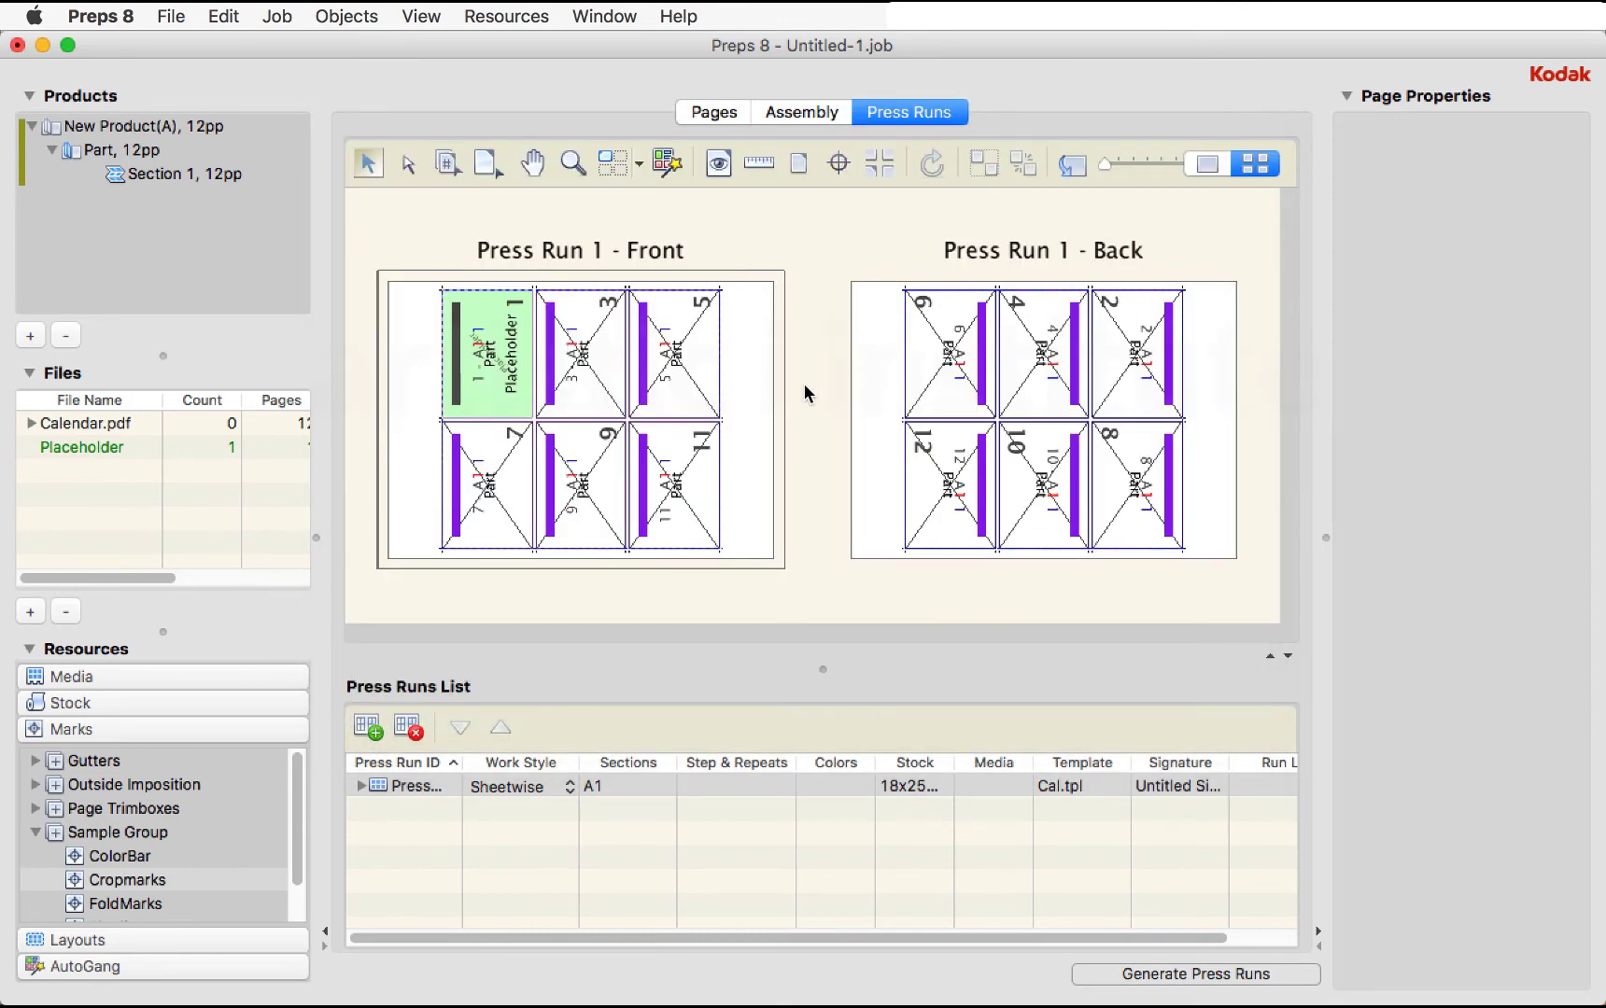
- Close the current job and start a new, empty job
key(super+n)
click(717, 382)
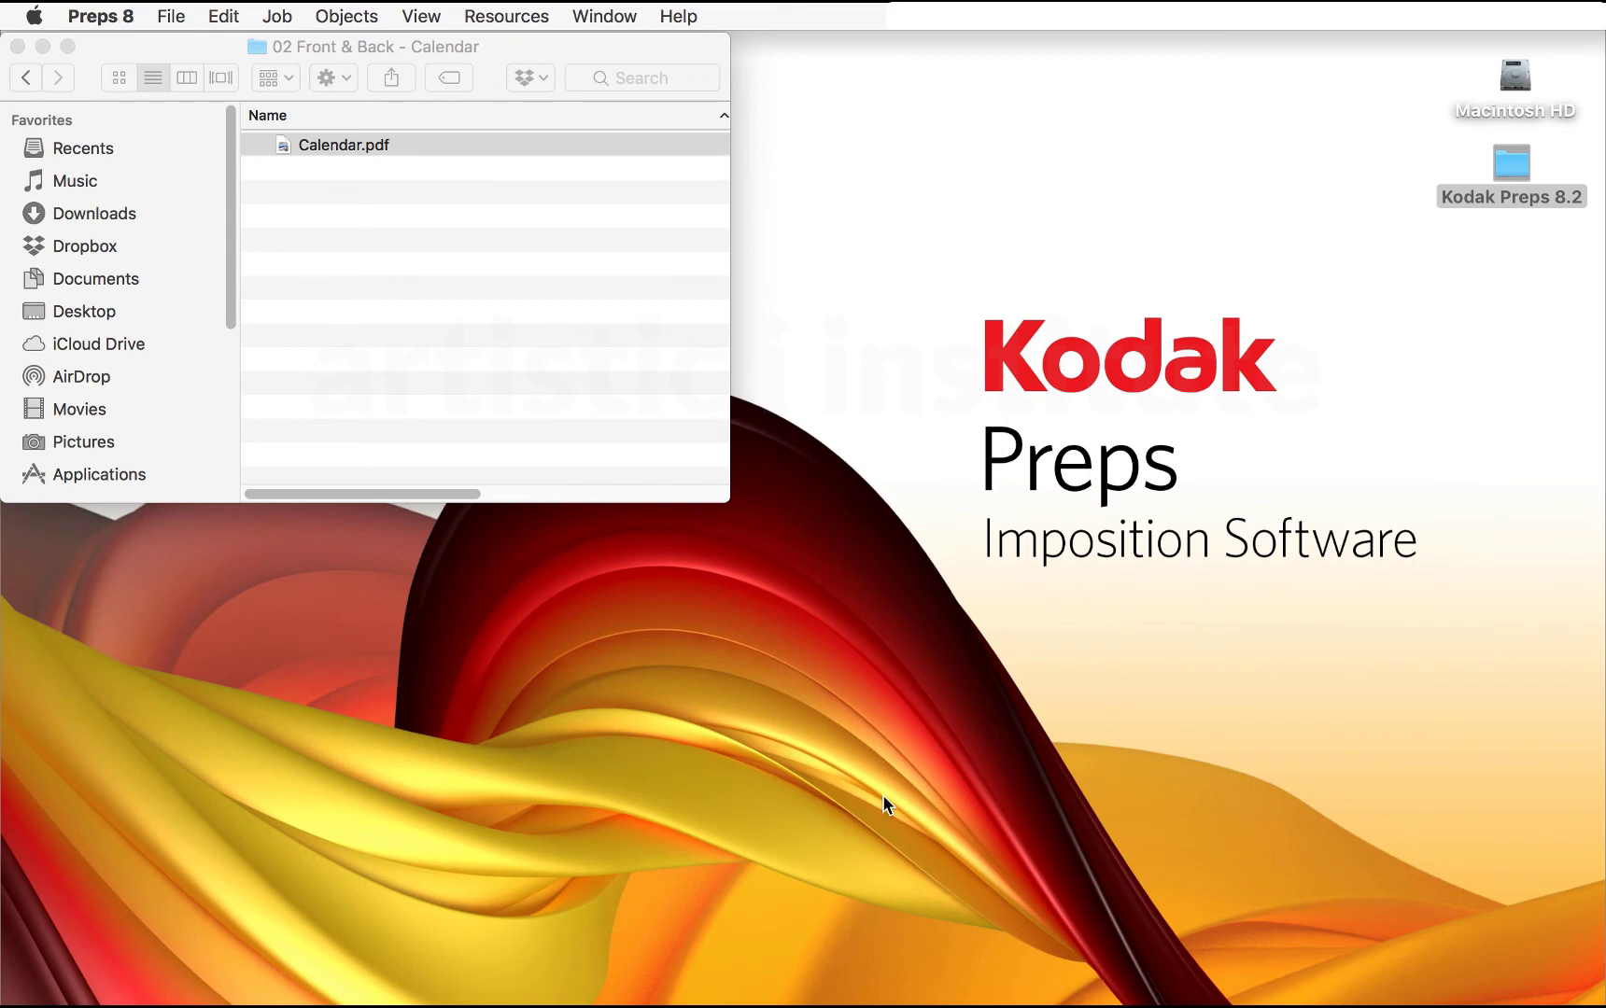
key(super+n)
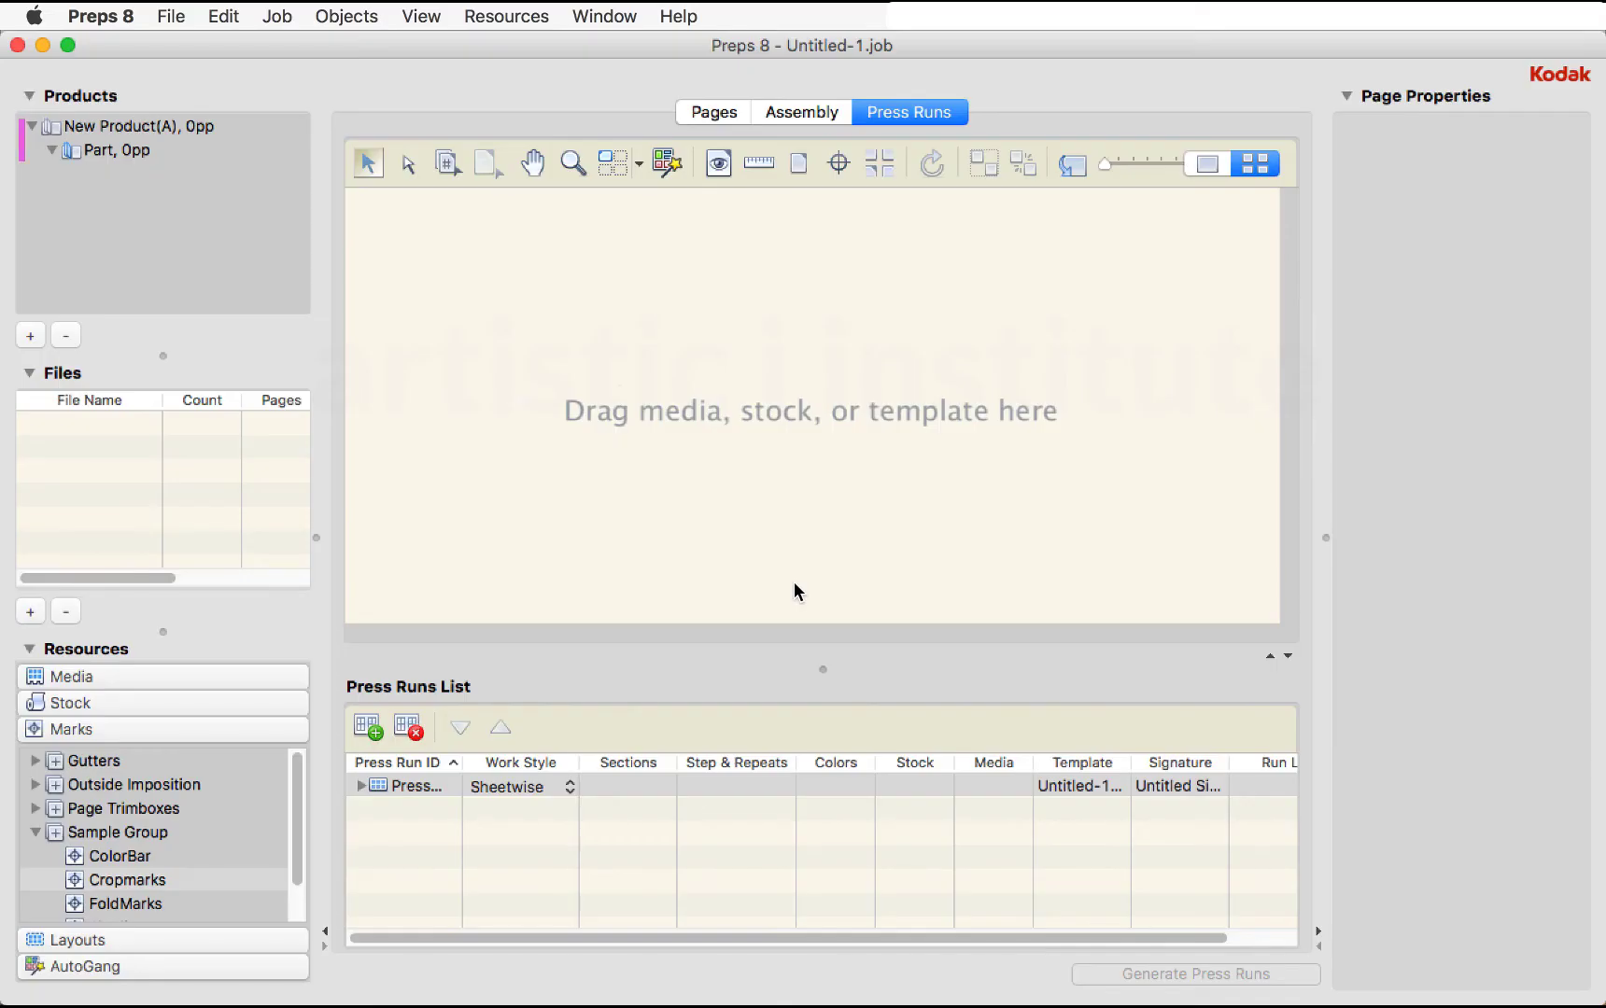
- Collapse the Sample Group marks and add Calendar.pdf to the new job's files
click(37, 834)
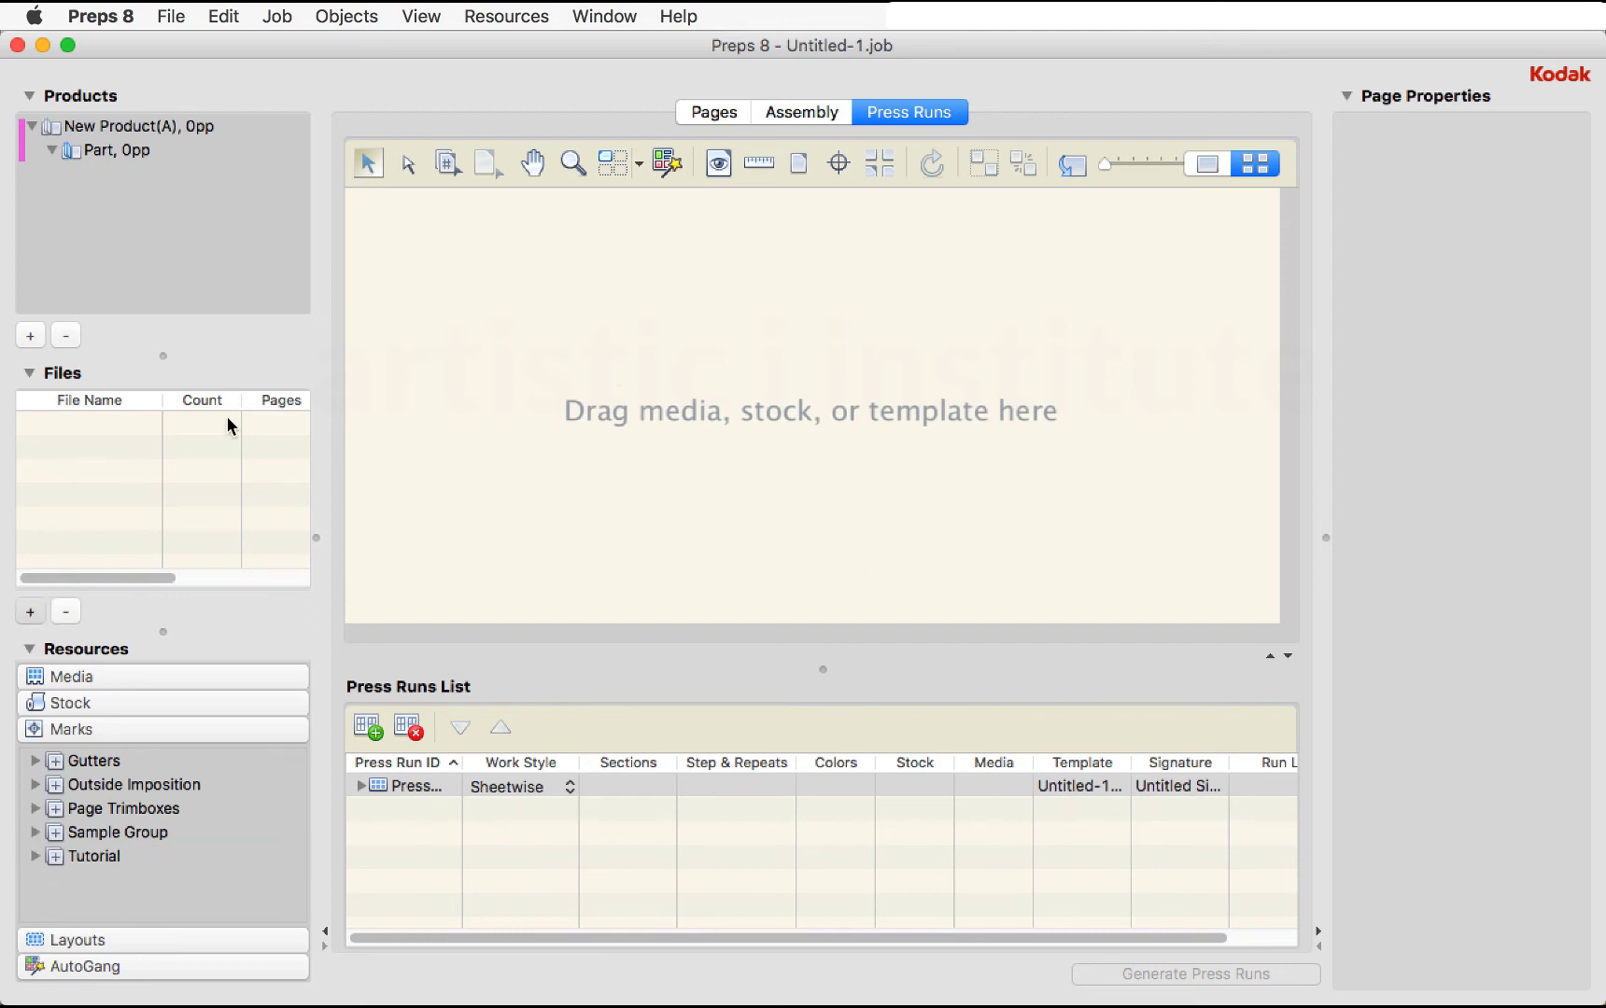
double_click(227, 419)
double_click(706, 191)
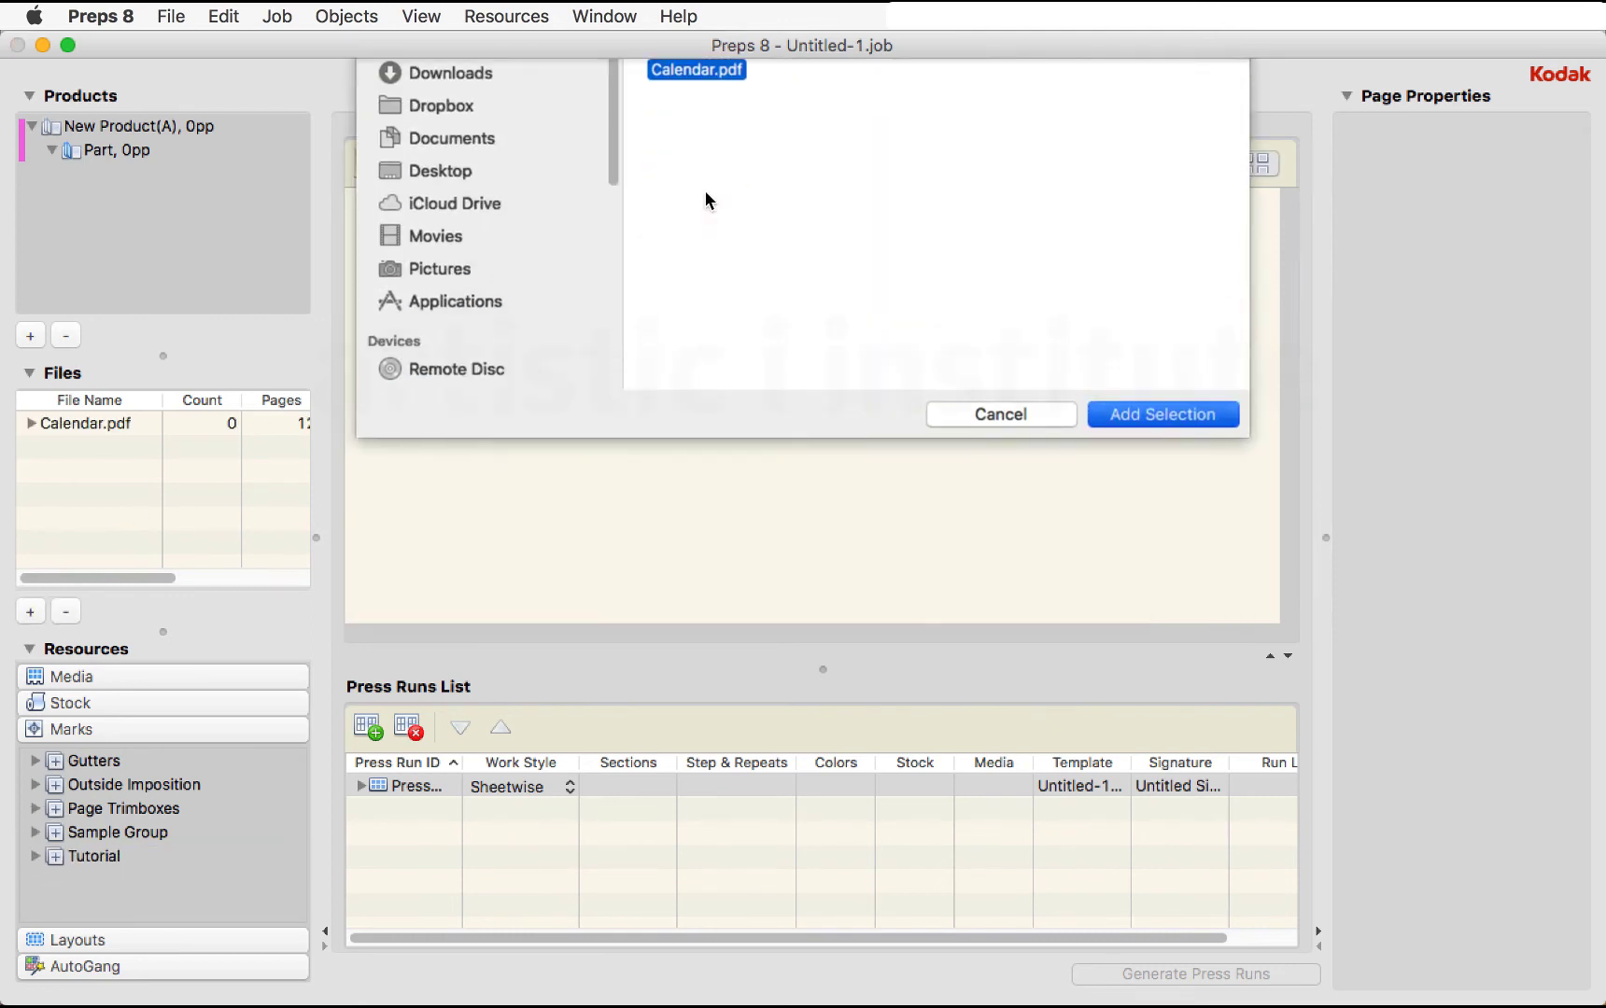
click(77, 510)
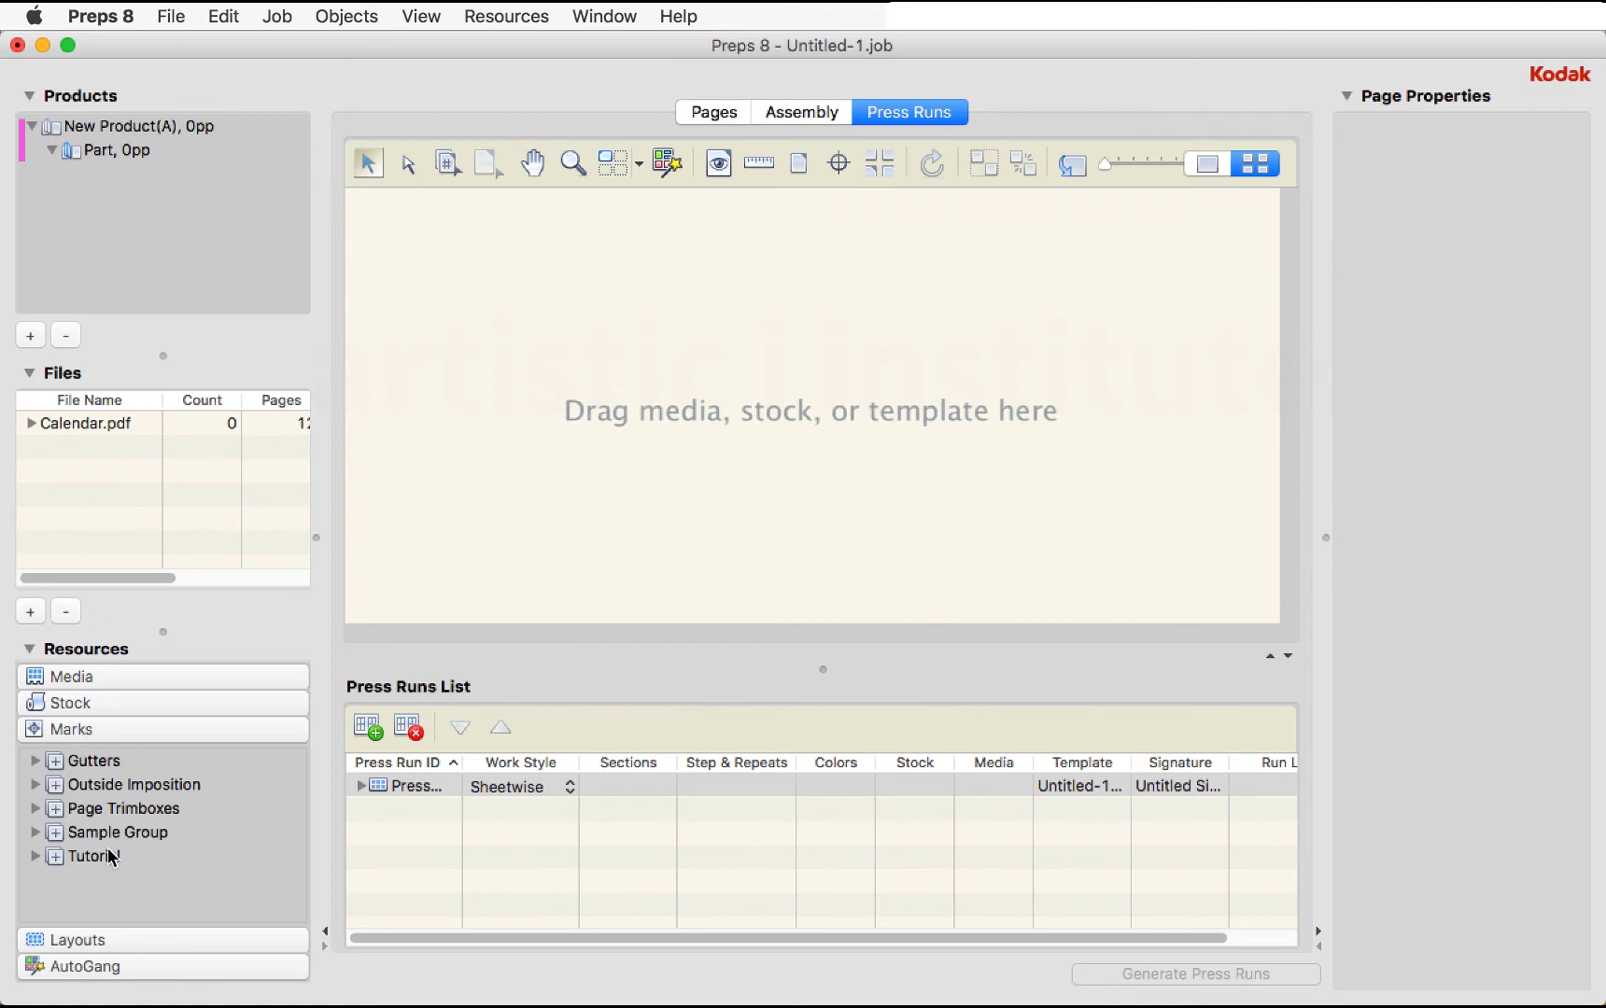
- Show the saved layout templates and select Cal.tpl
click(98, 941)
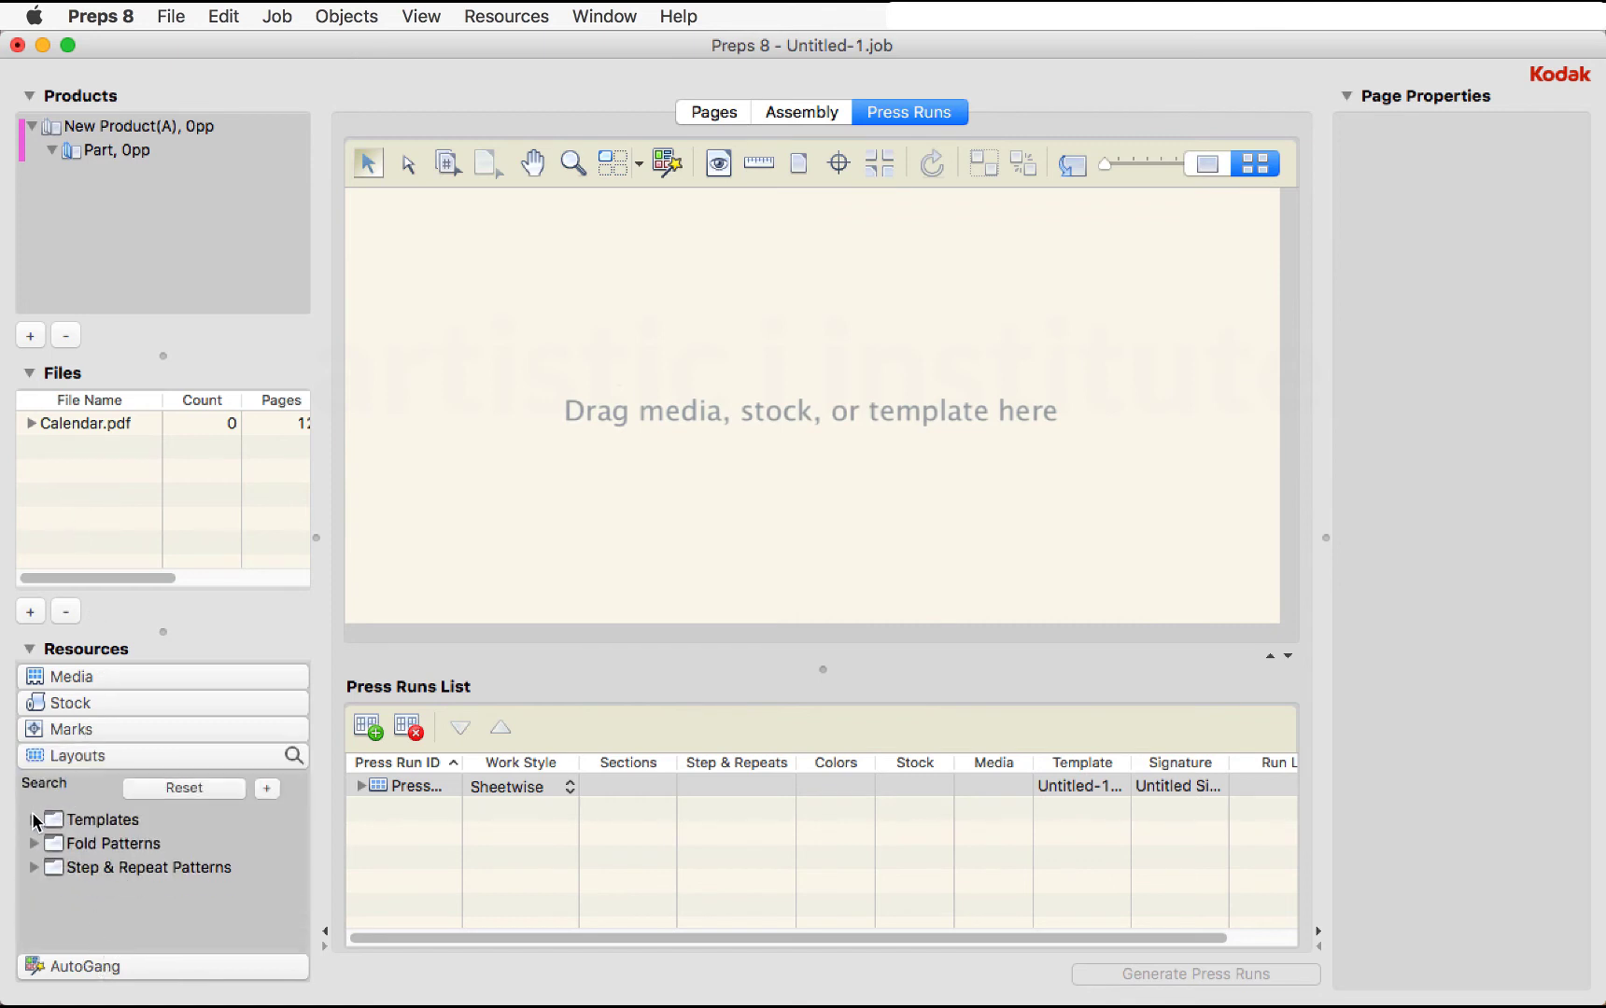
click(34, 819)
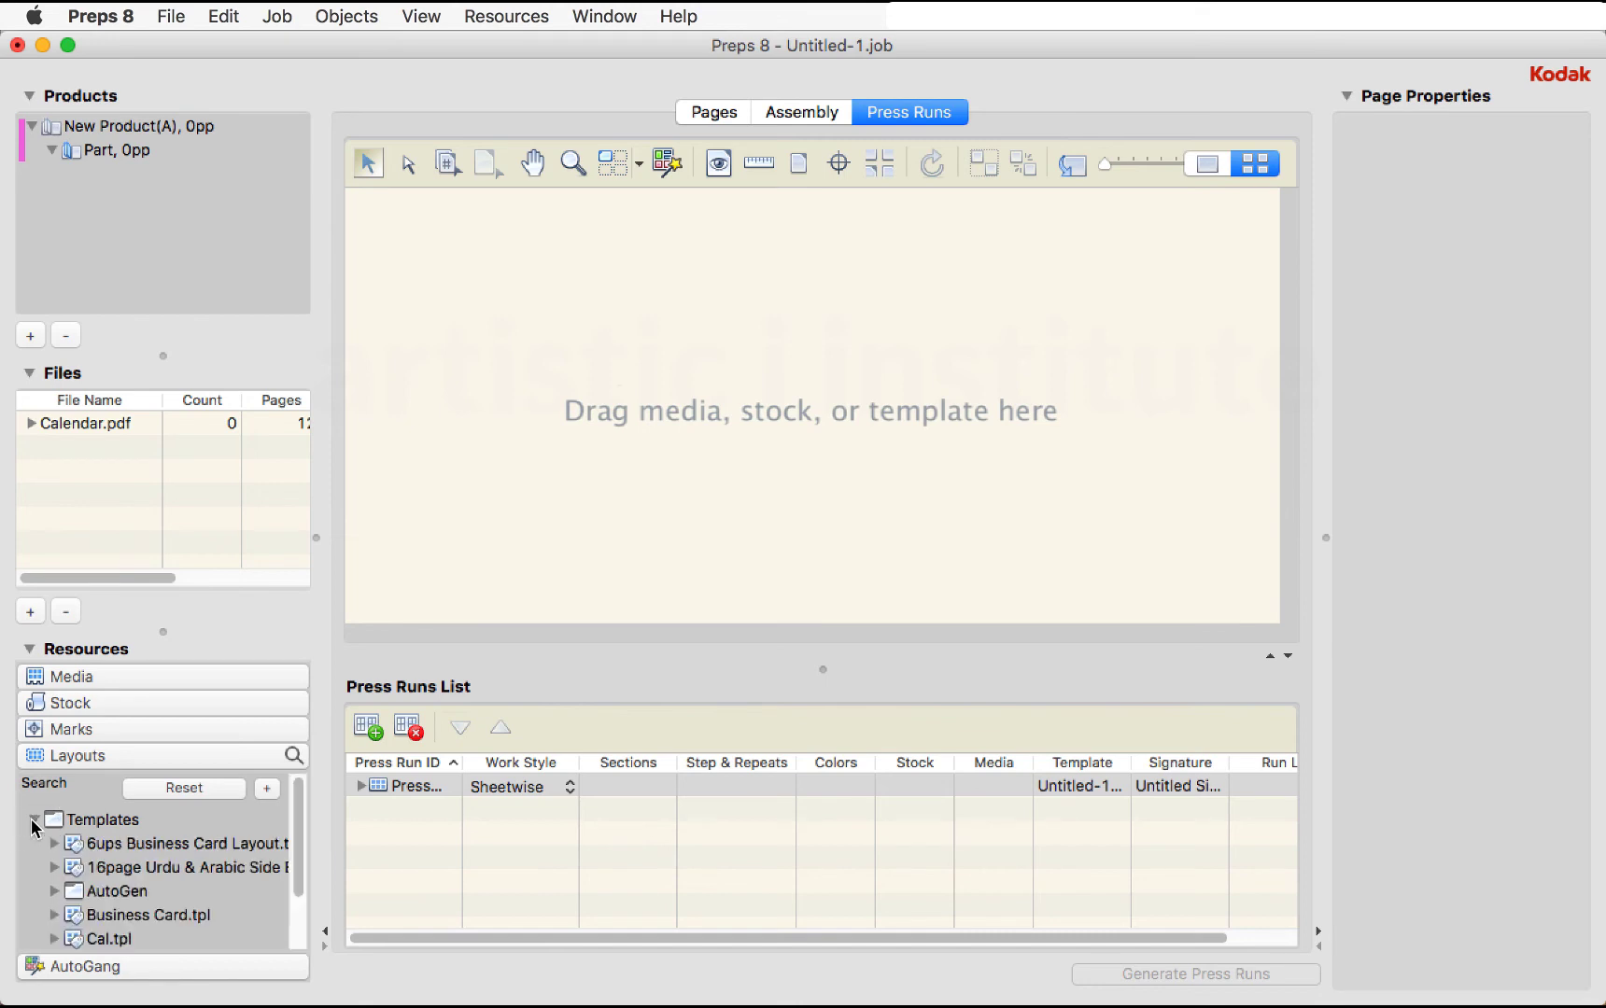
click(106, 946)
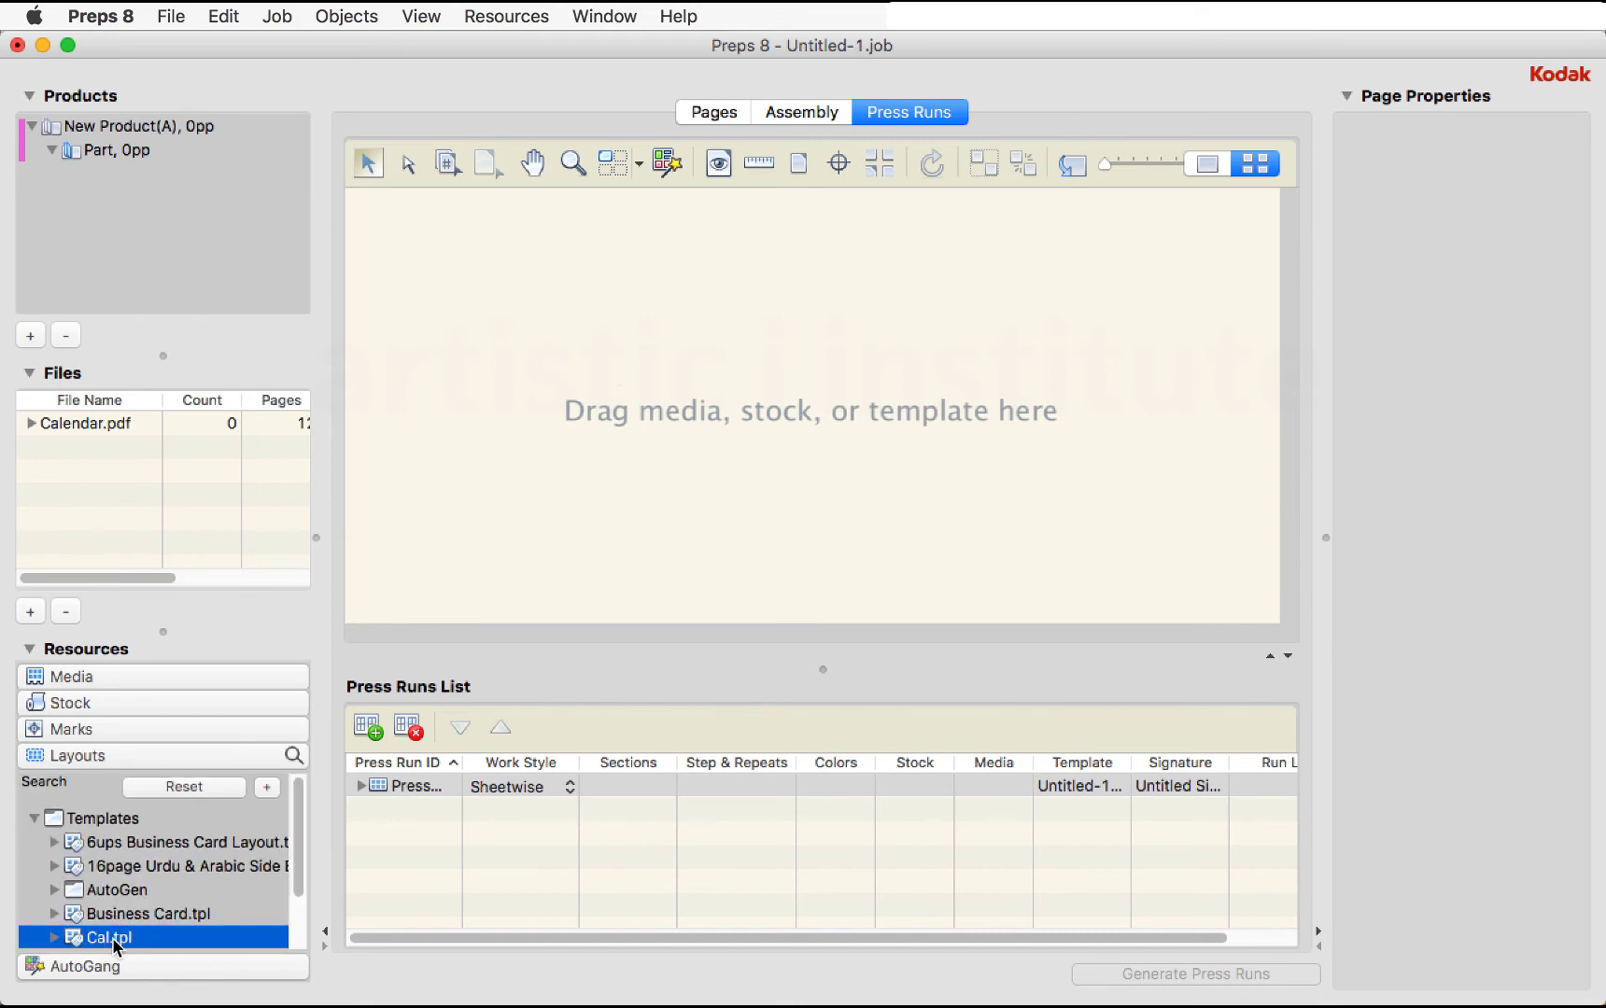
- Try to assign Calendar.pdf to the product's page list, and return to the press runs view
click(713, 112)
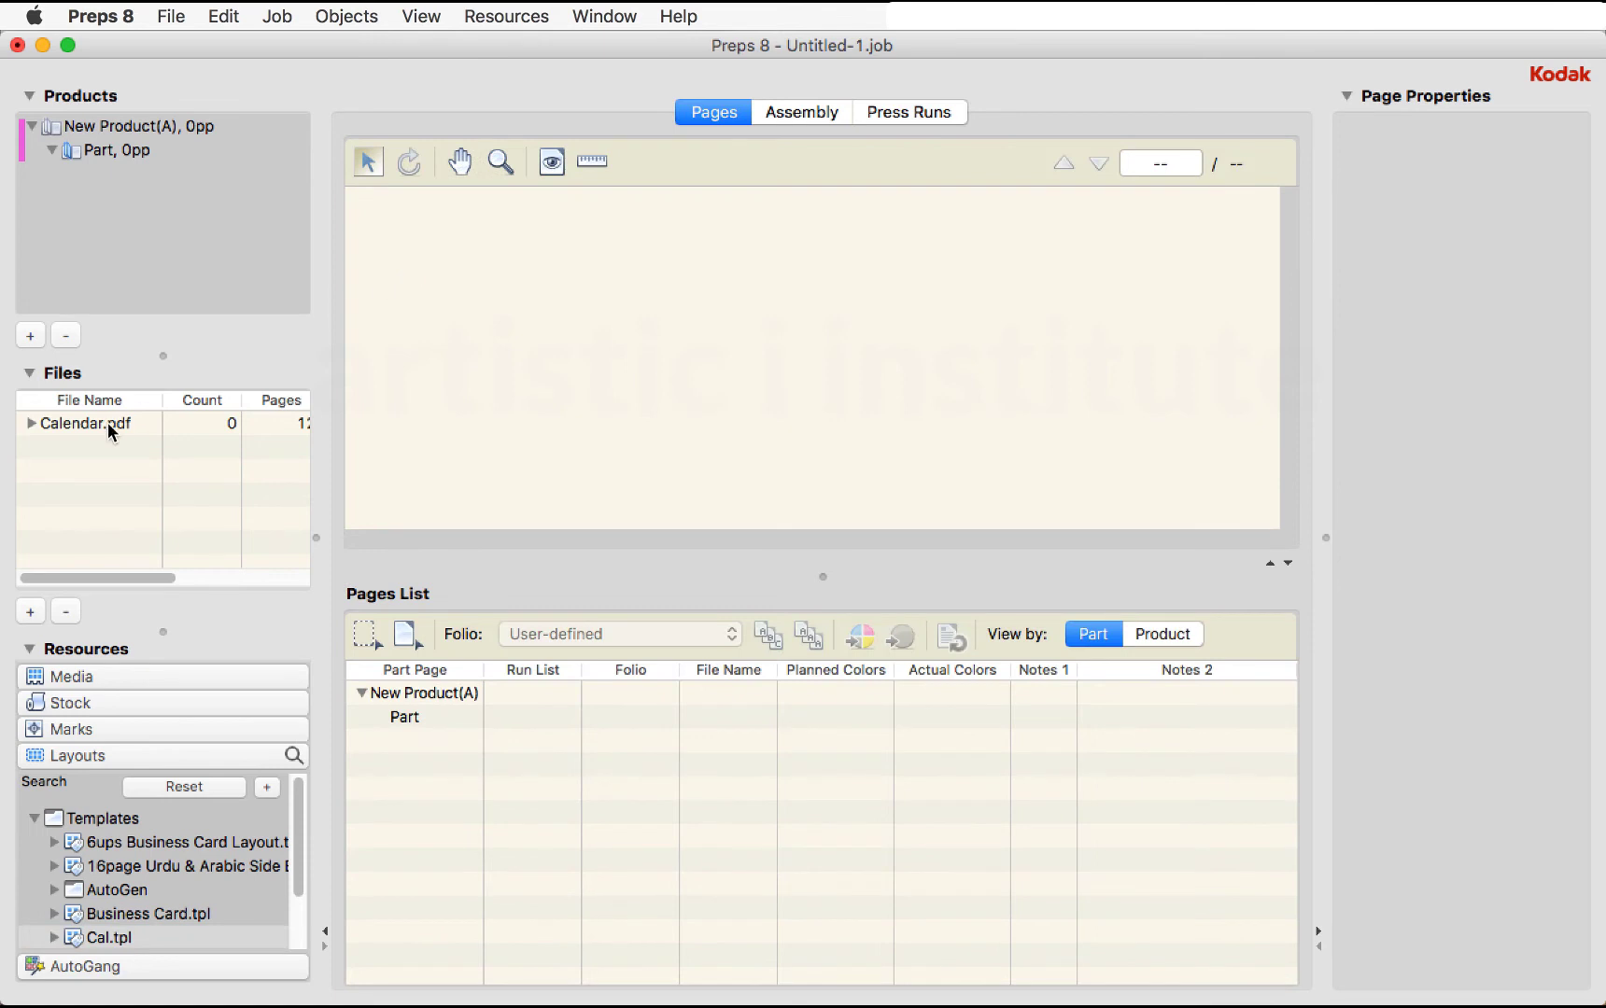
drag(85, 422, 422, 693)
click(913, 117)
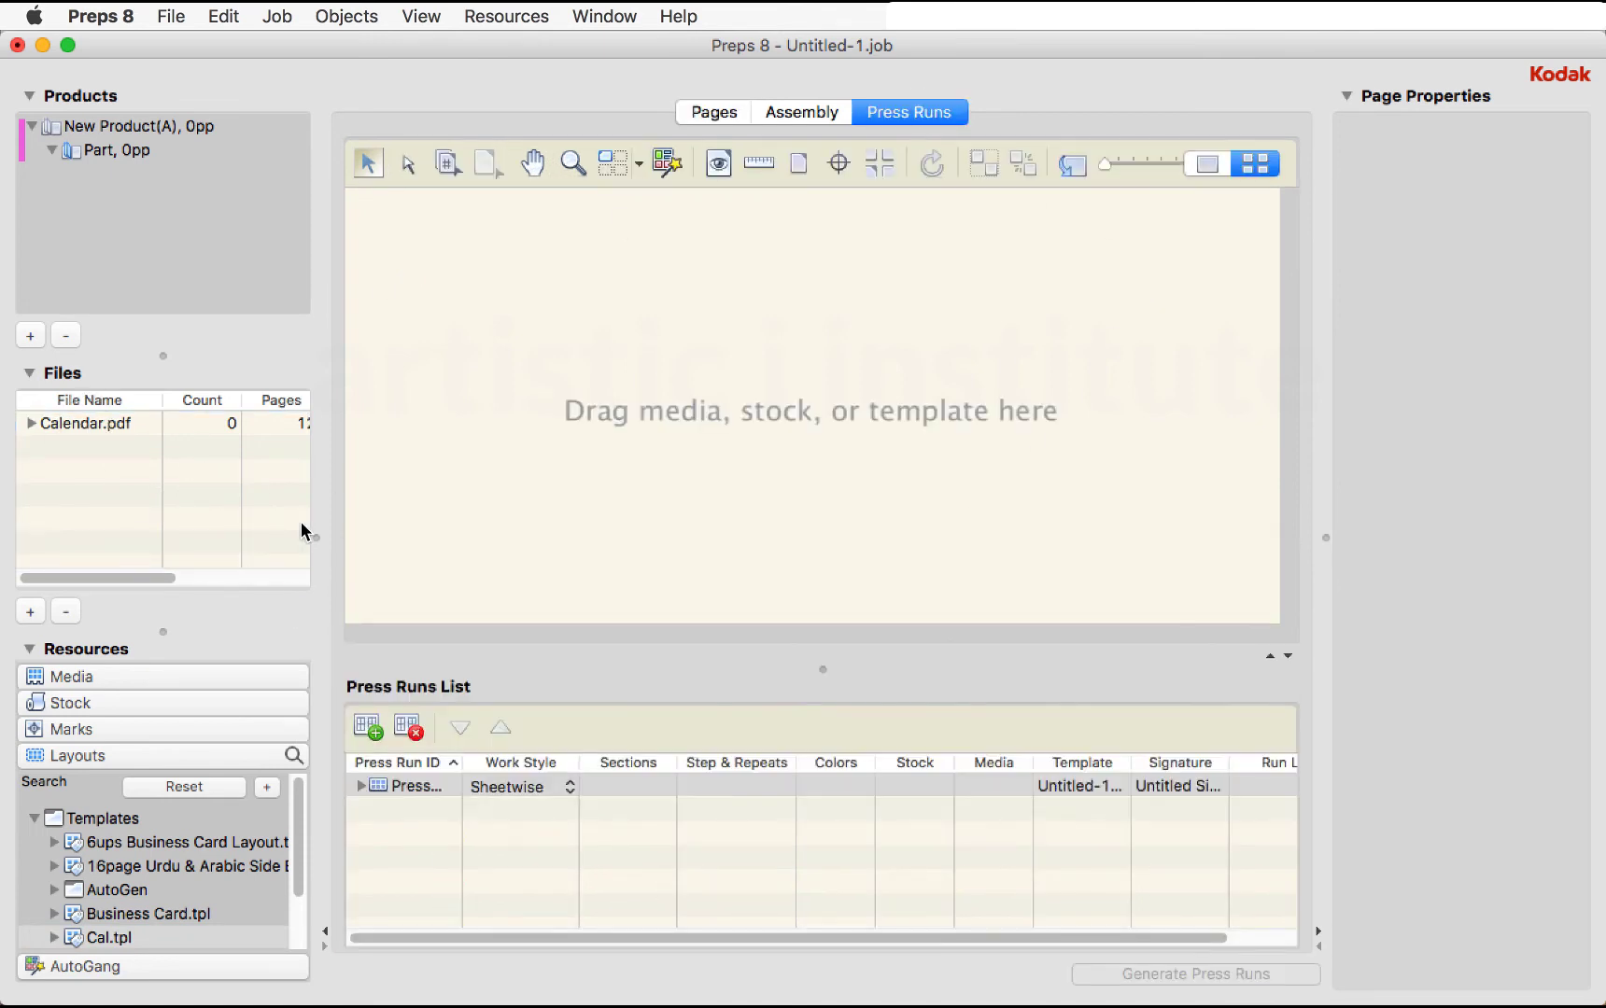
- Impose the calendar pages with Auto Select on the Cal.tpl template, and turn on the page content preview
right_click(116, 939)
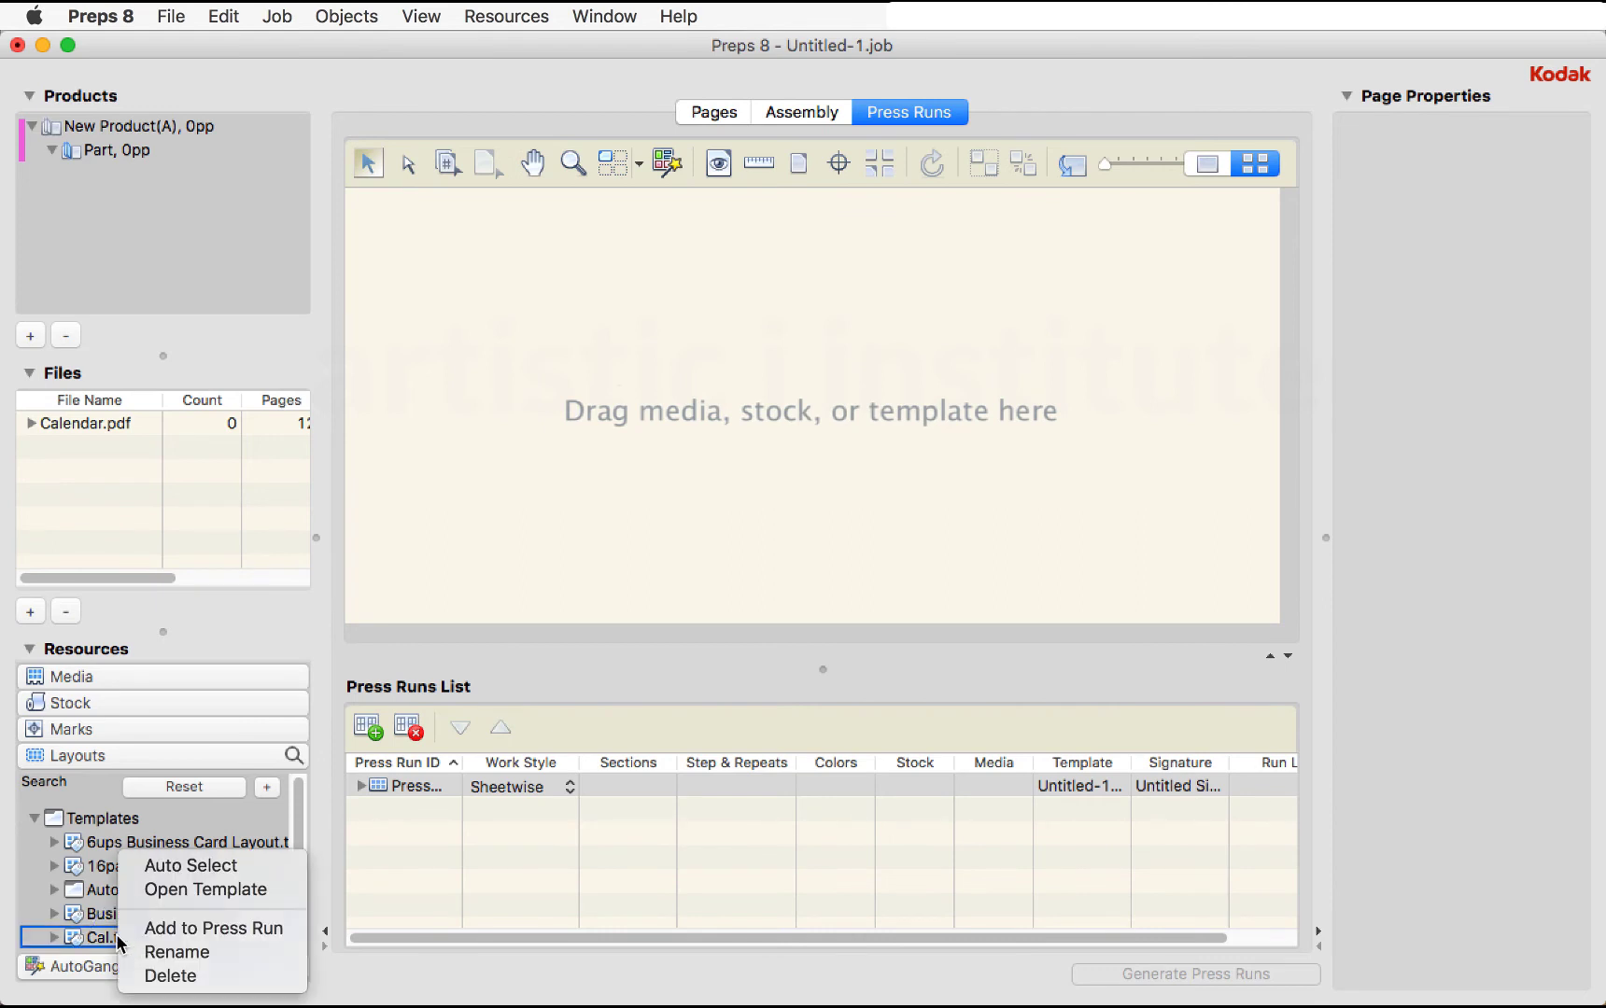
click(198, 866)
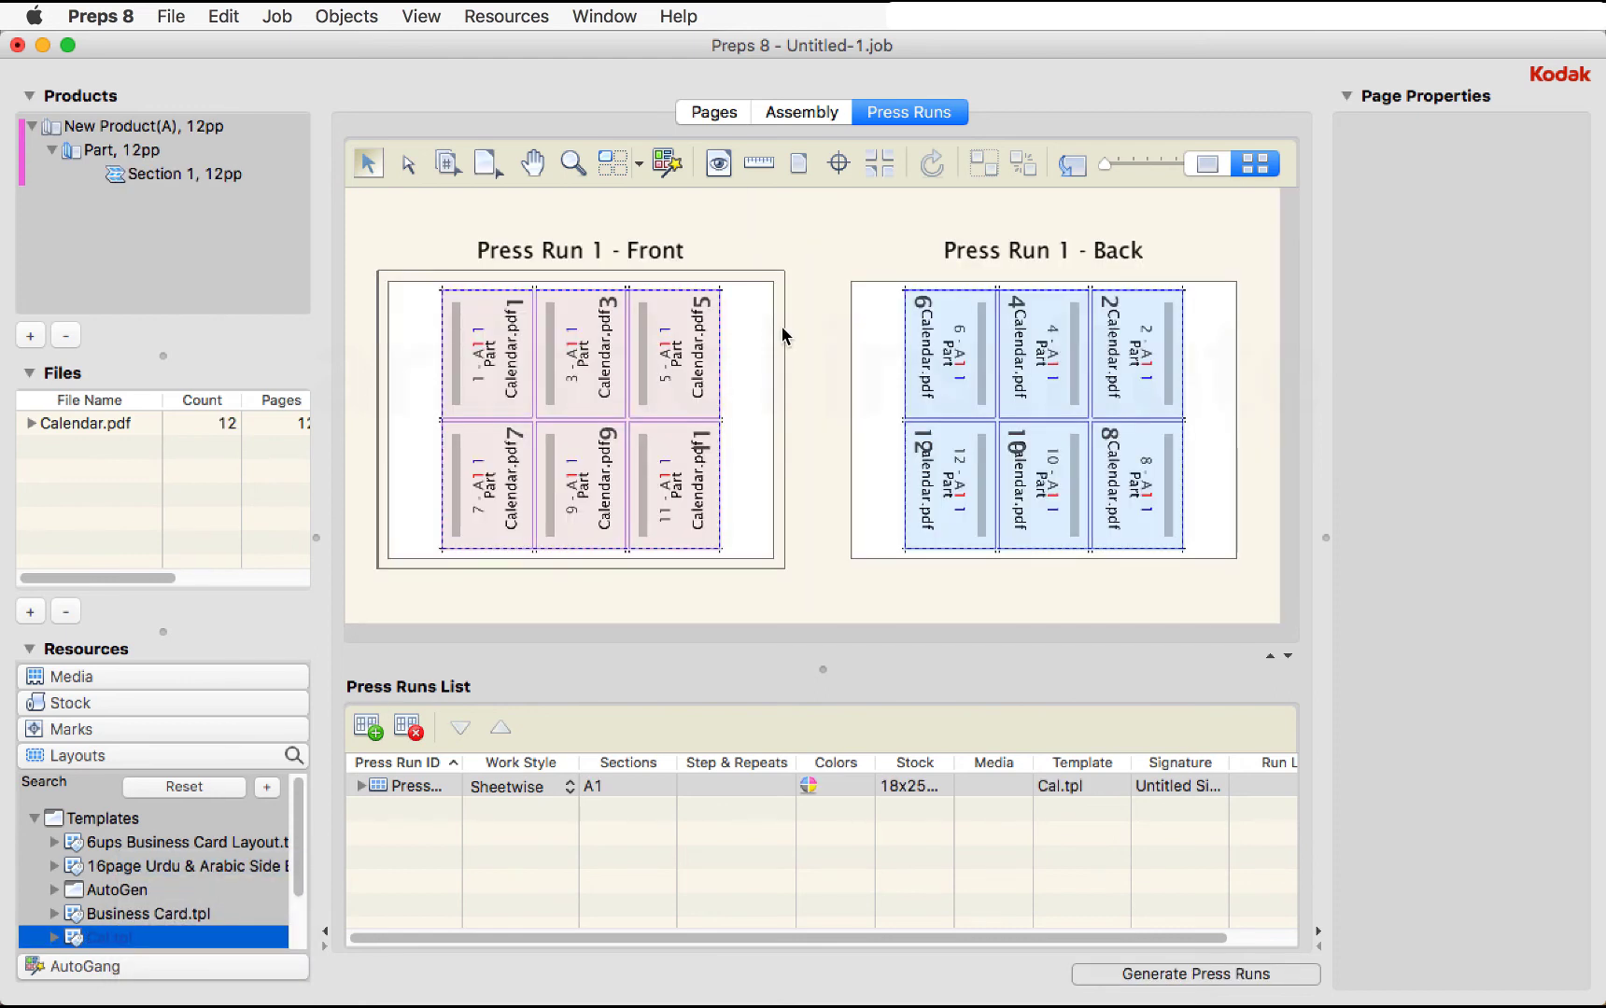
click(719, 165)
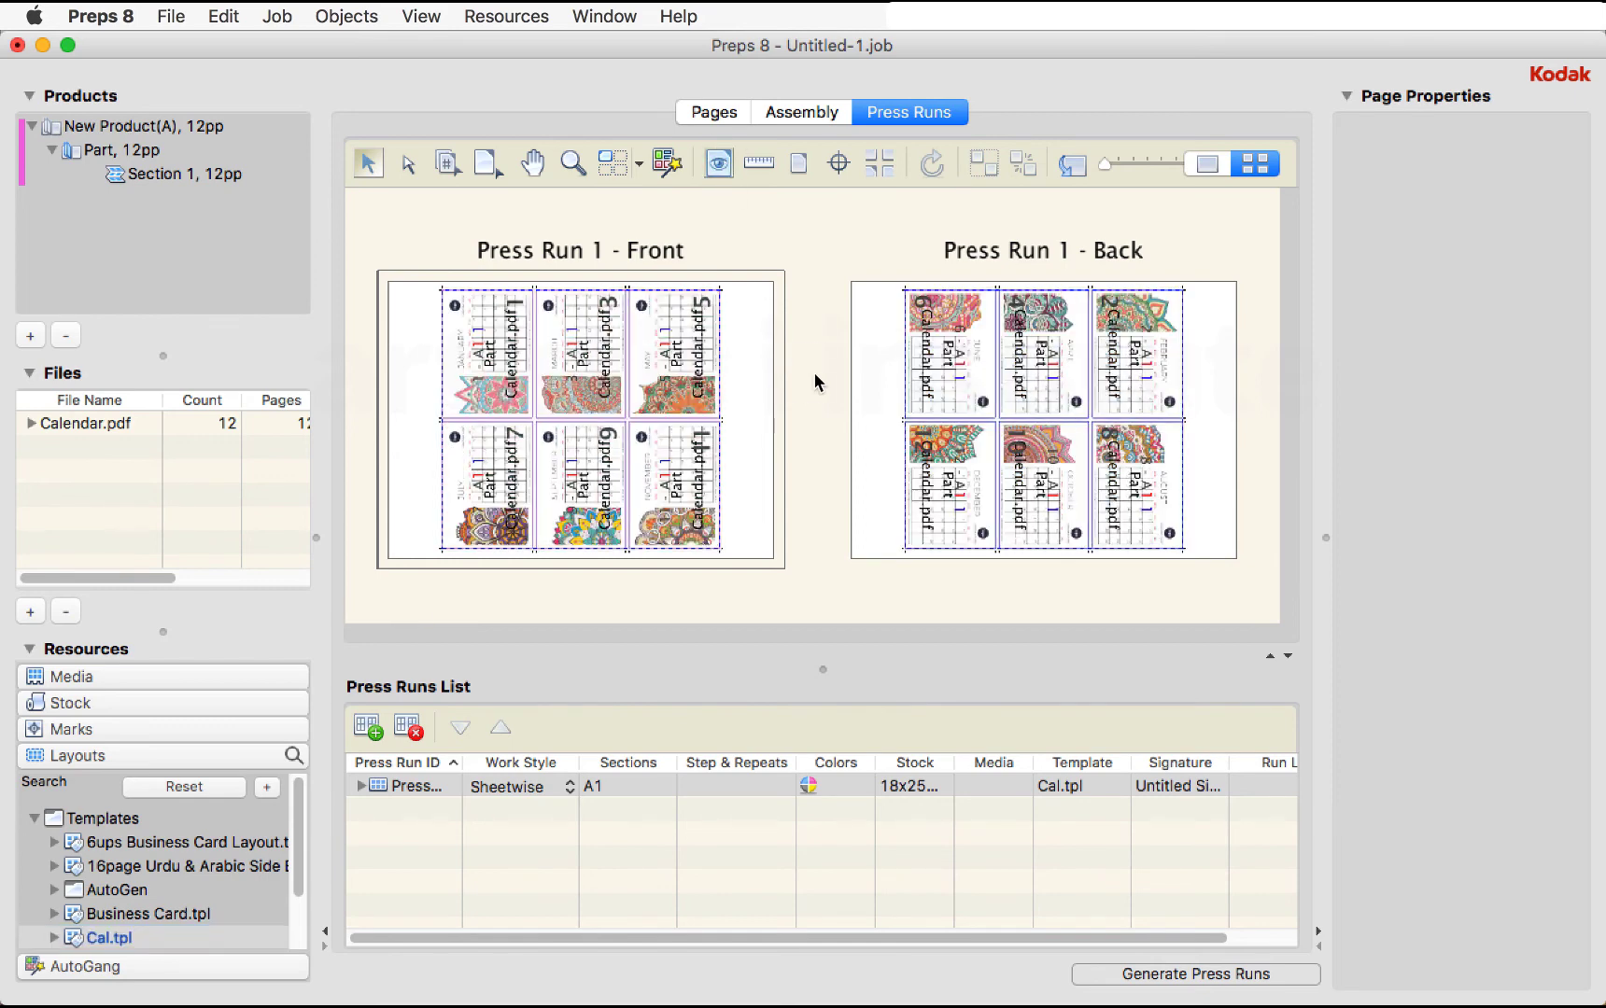
click(799, 167)
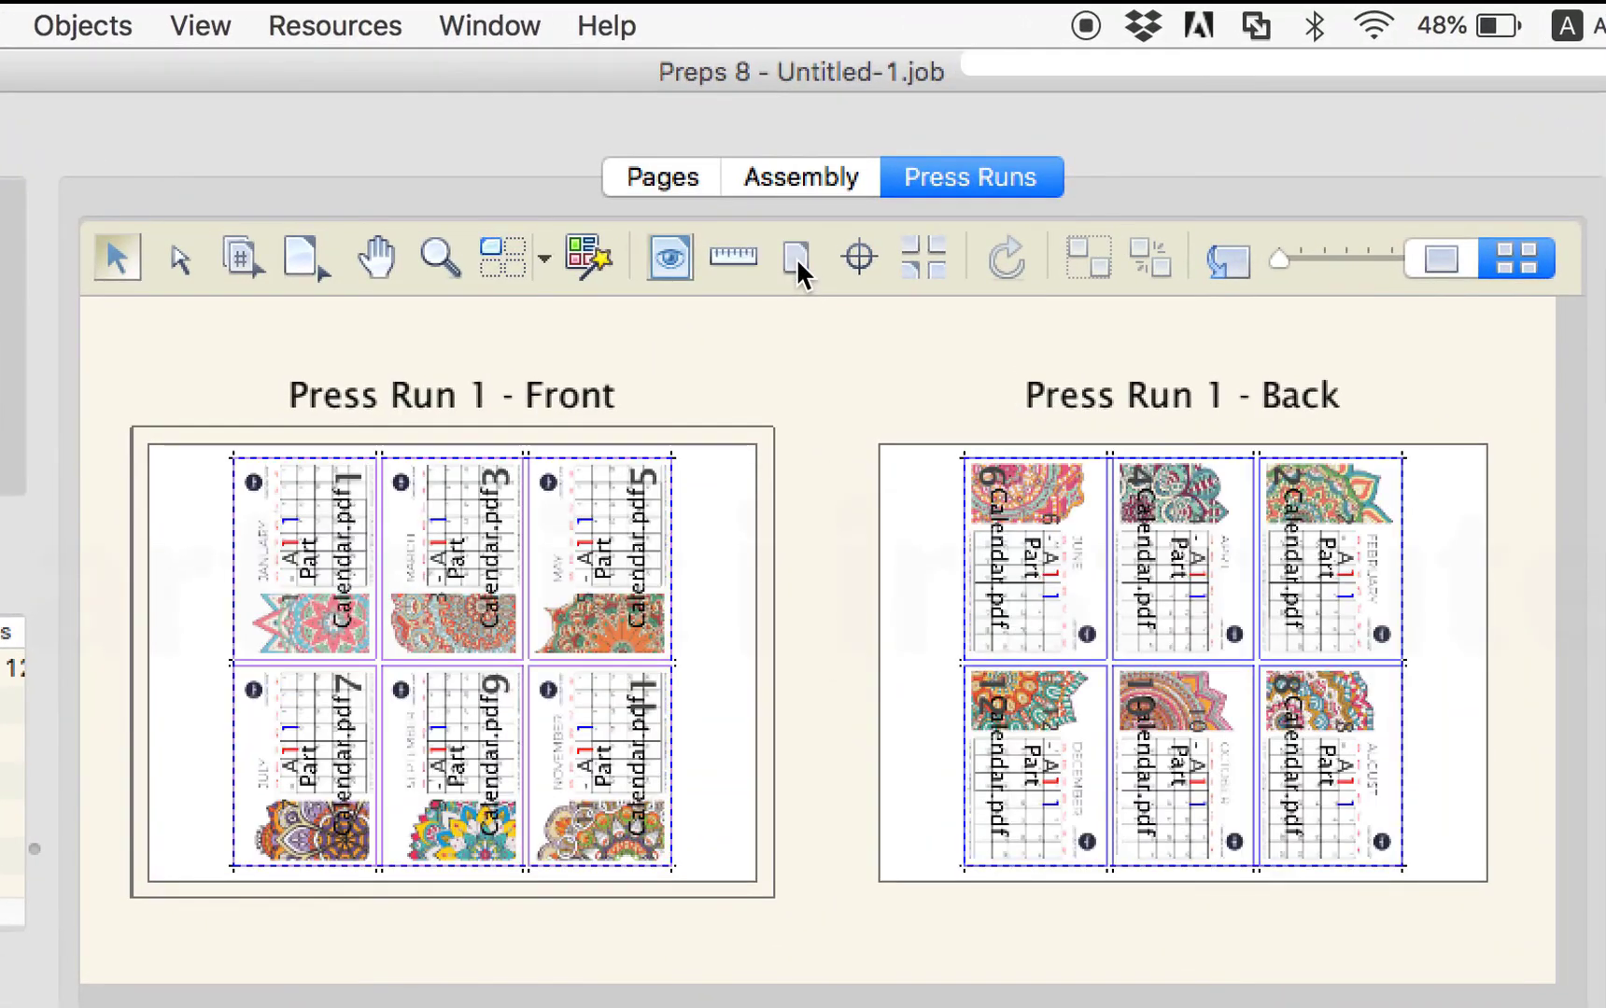
click(755, 197)
click(742, 263)
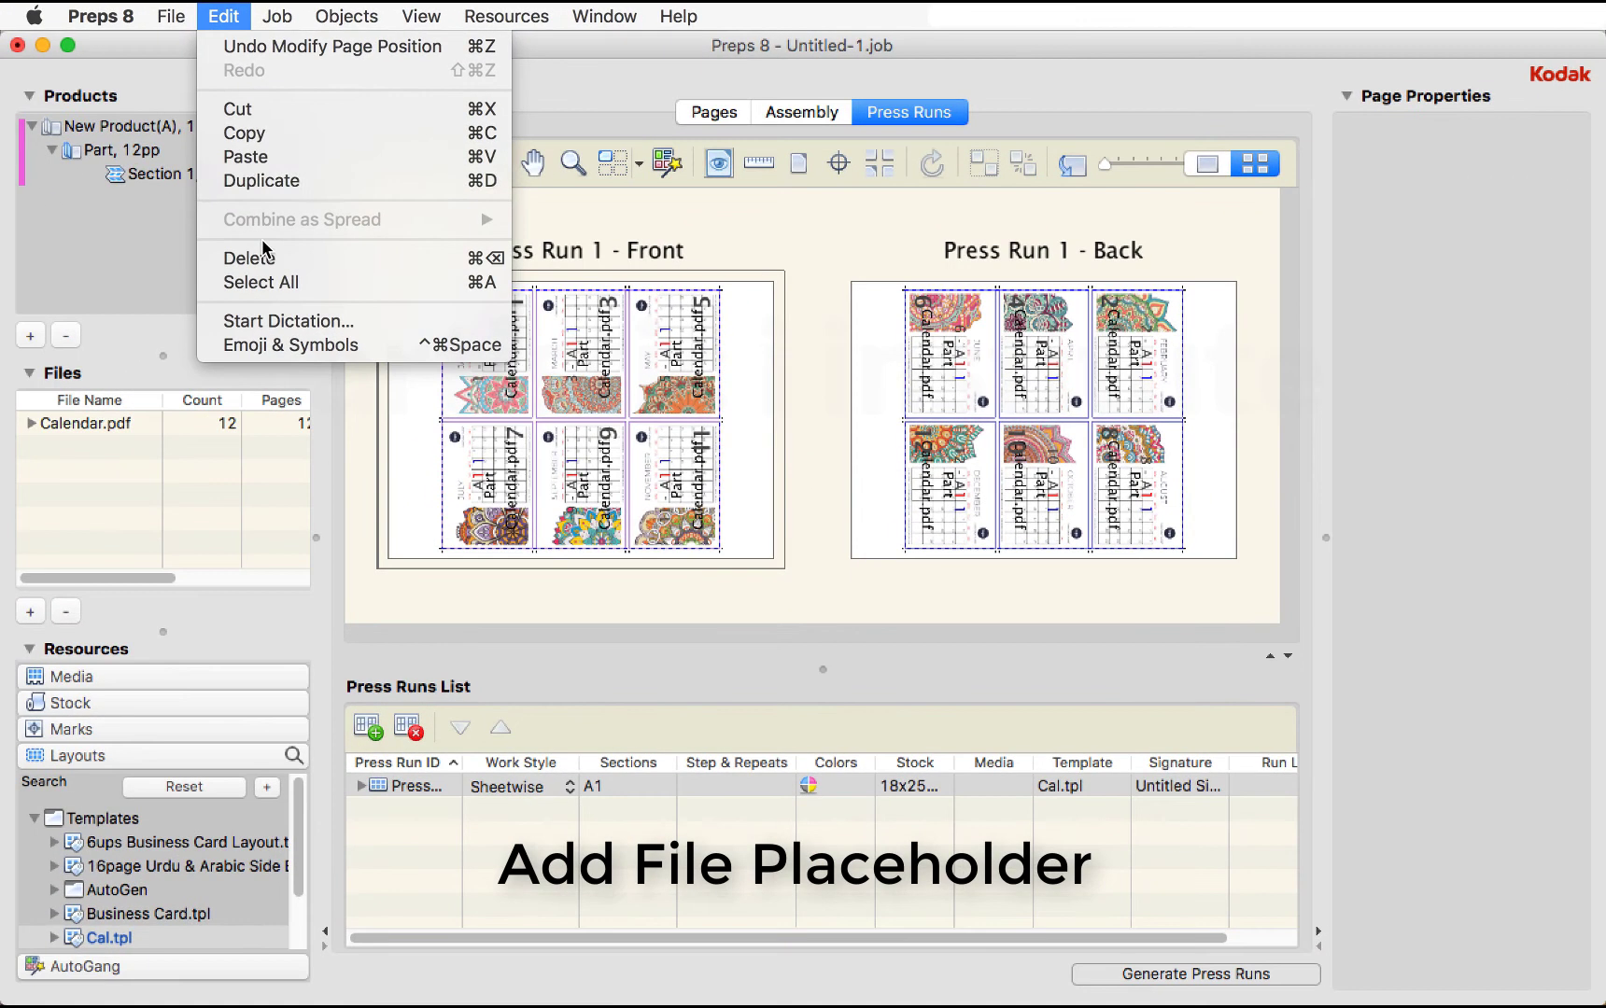
mouse_move(271, 16)
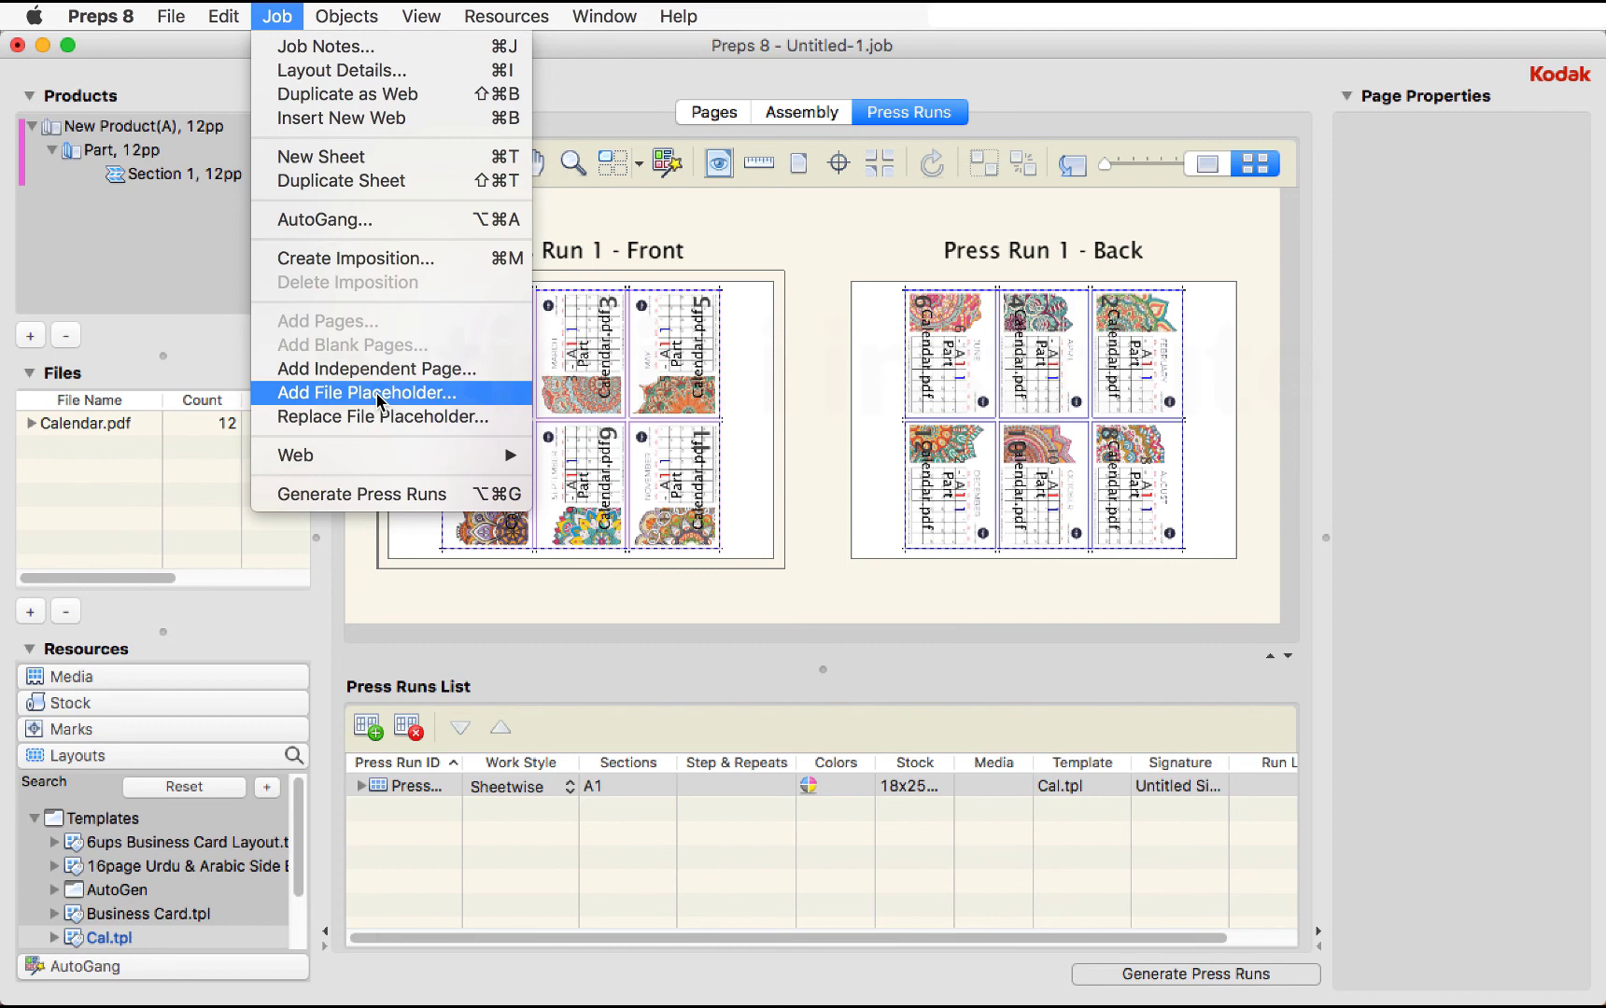
click(791, 366)
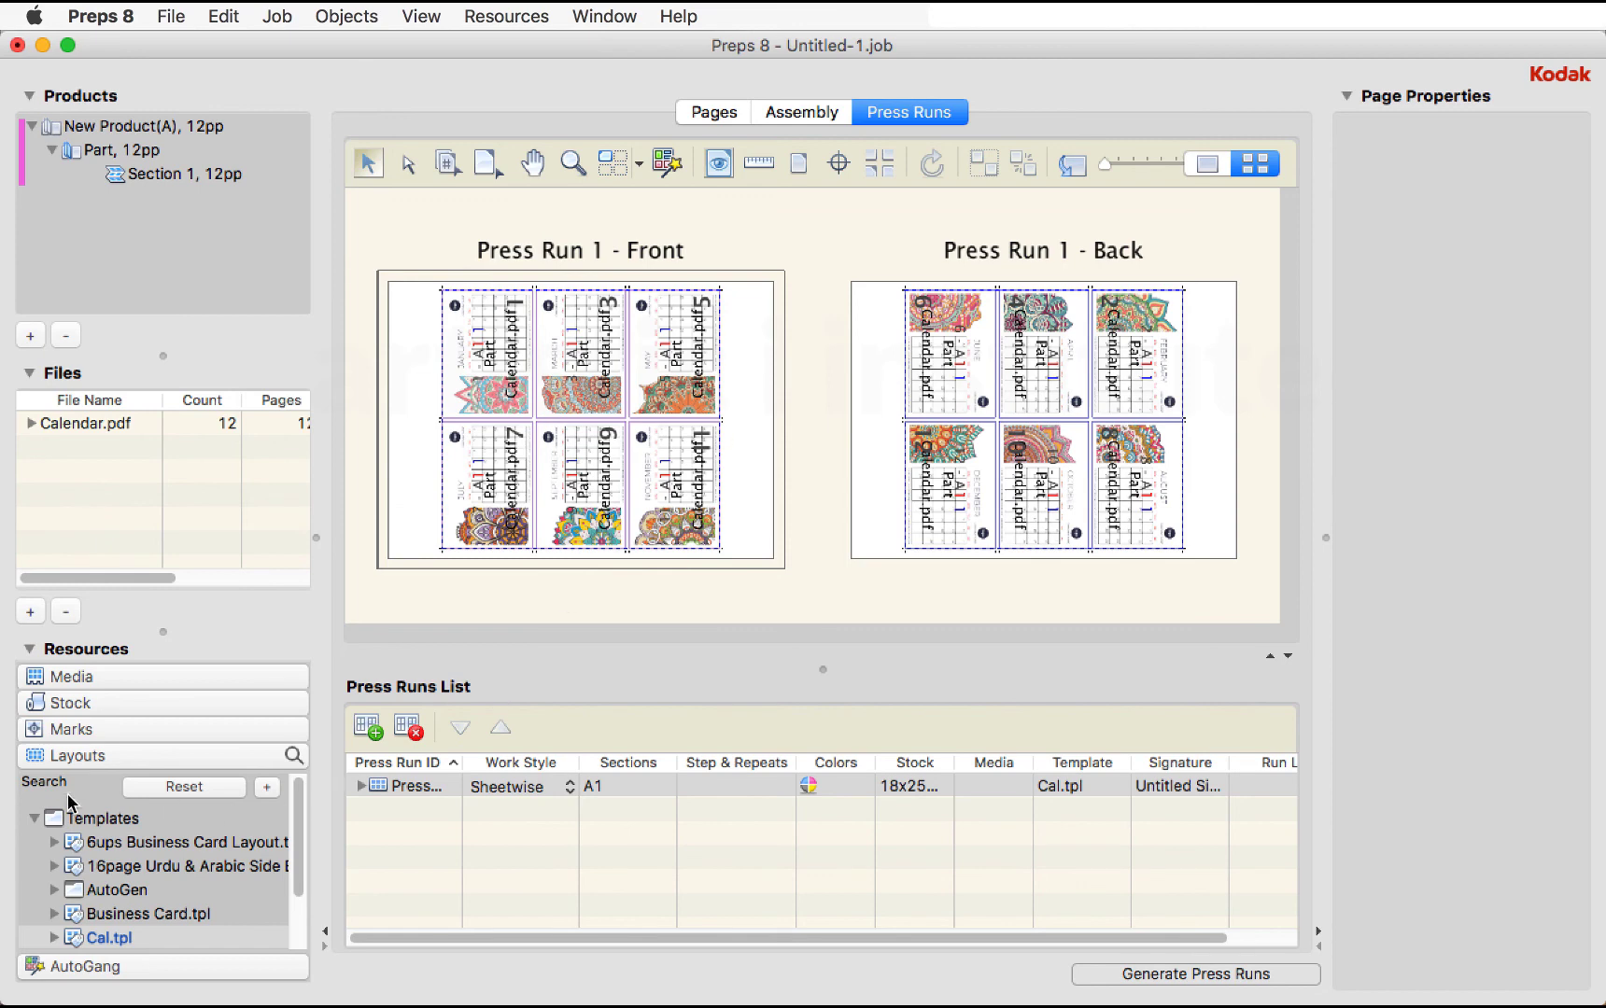
- Collapse the templates list and expand Sample Group in the marks resources
click(35, 819)
click(95, 738)
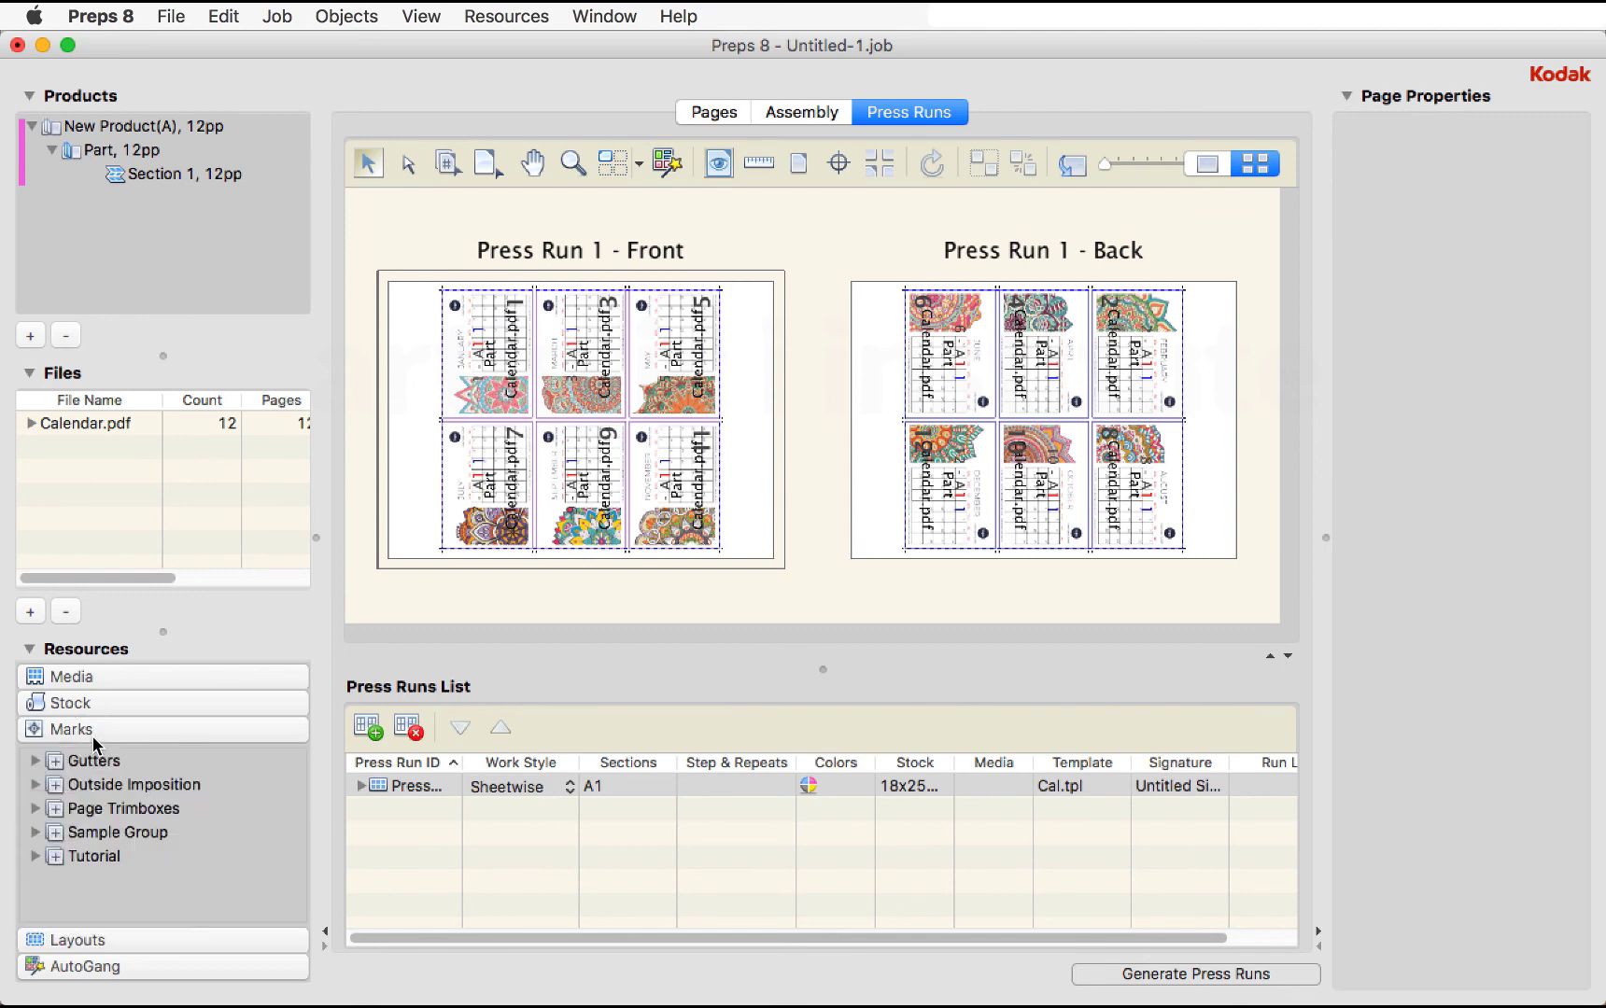
click(35, 832)
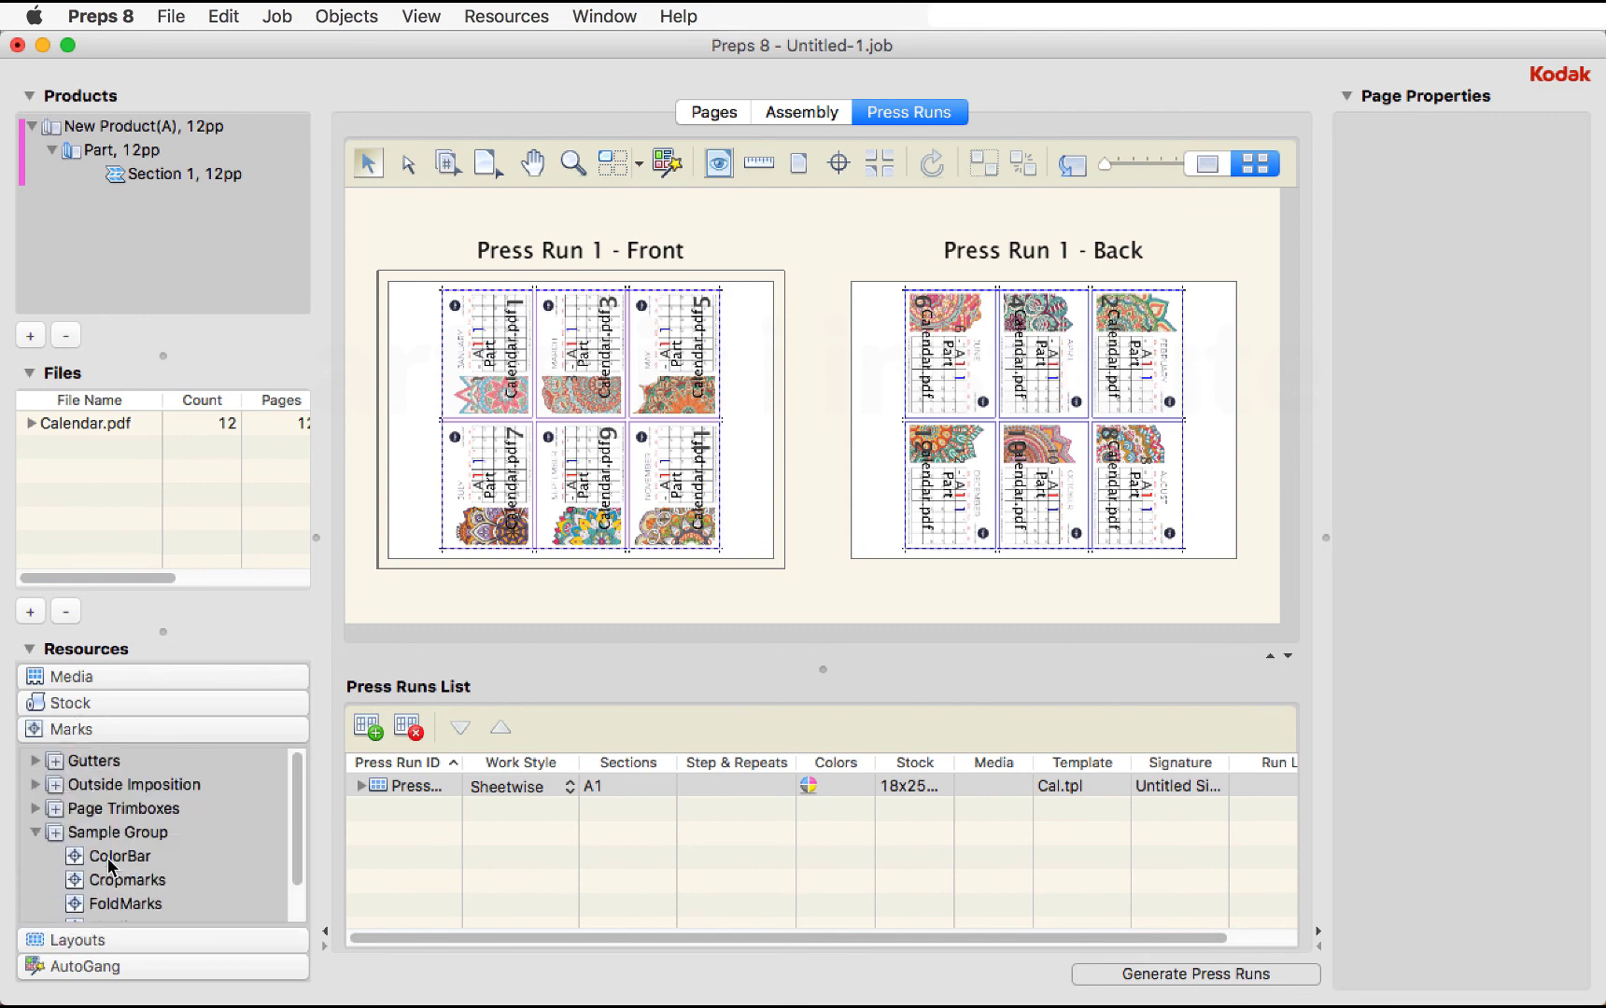
click(133, 881)
double_click(132, 881)
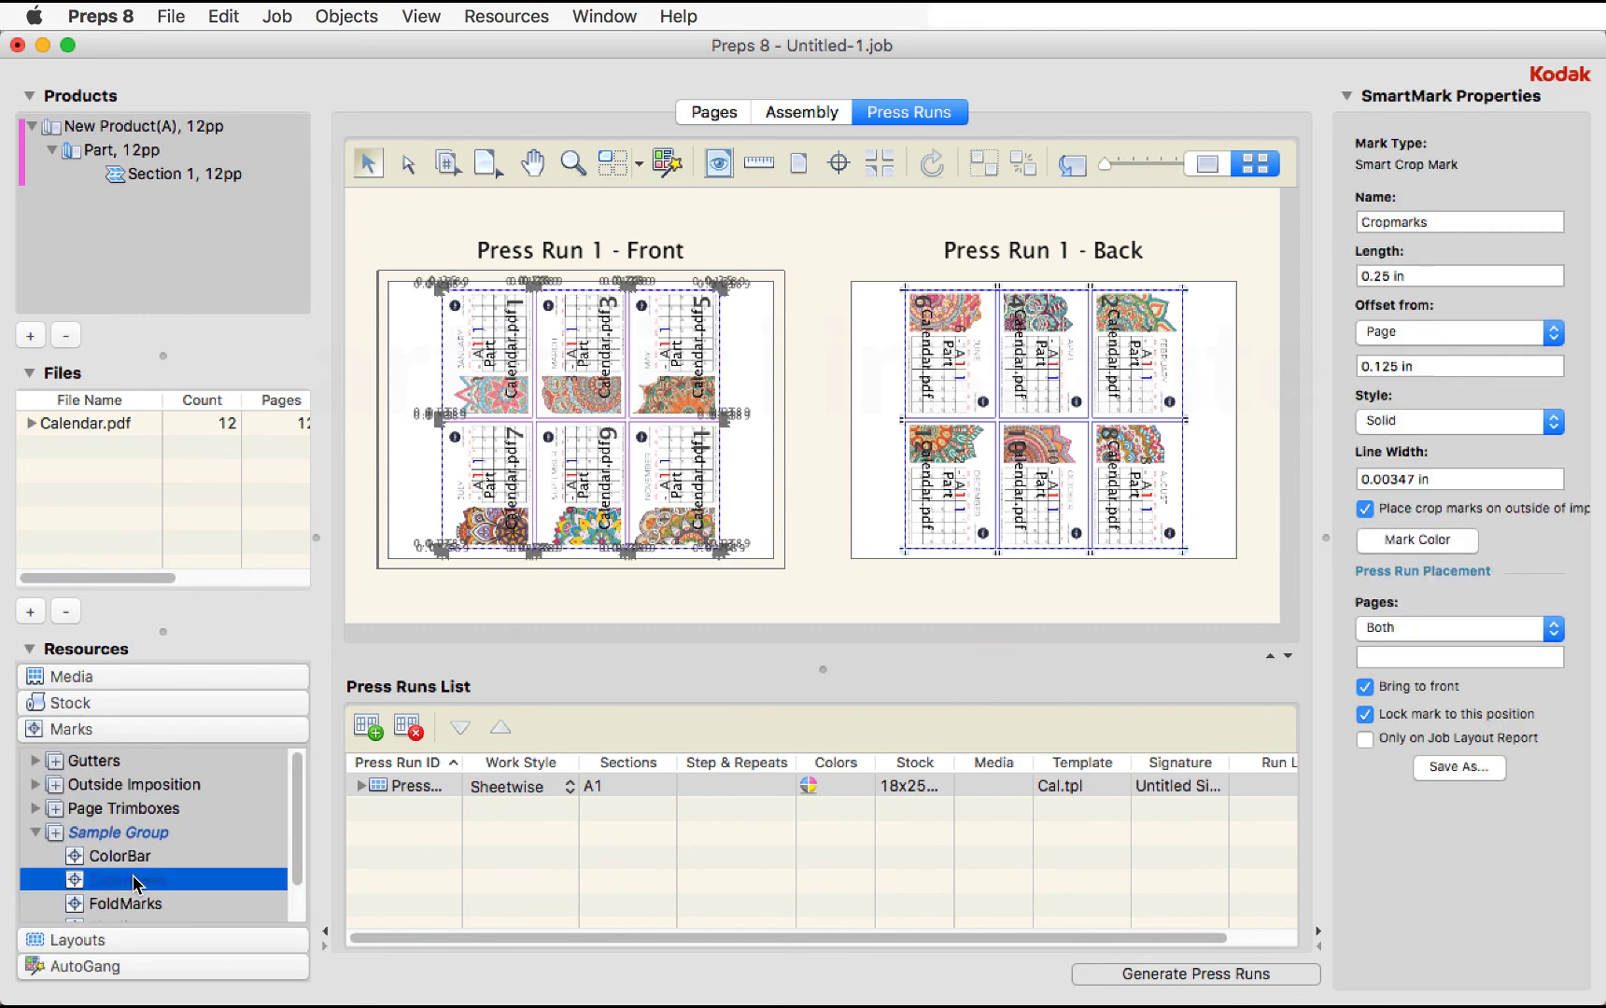
key(super+z)
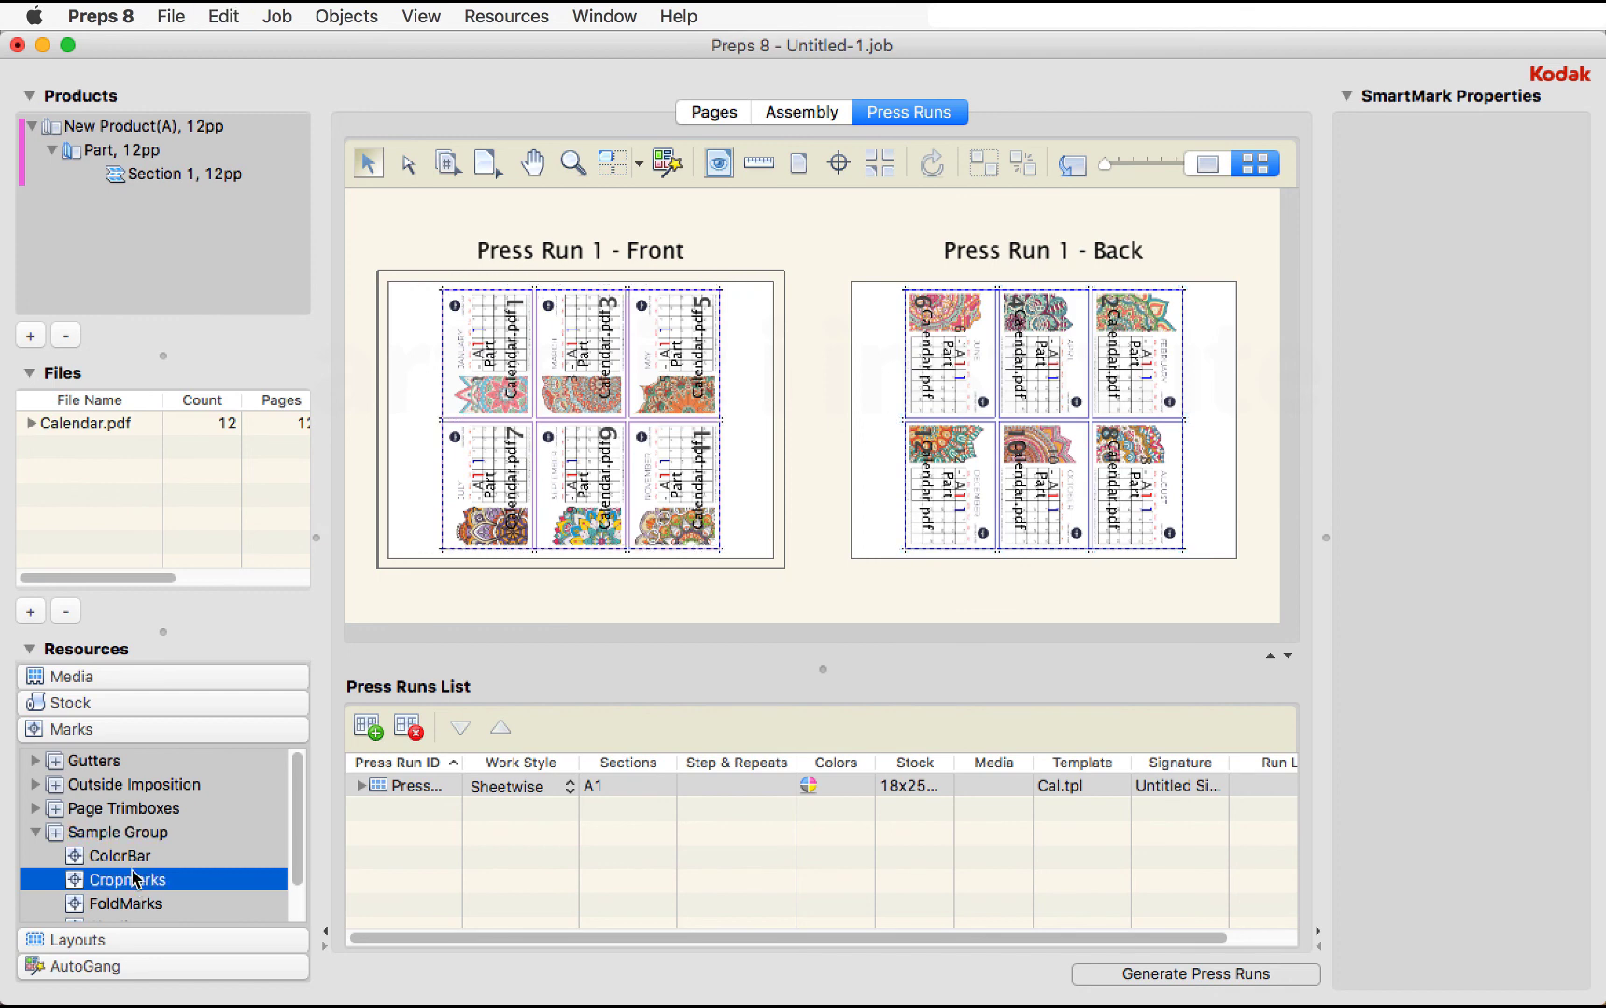
- Add the ColorBar and Slugline marks from Sample Group to the press sheet and deselect the sheet
double_click(130, 857)
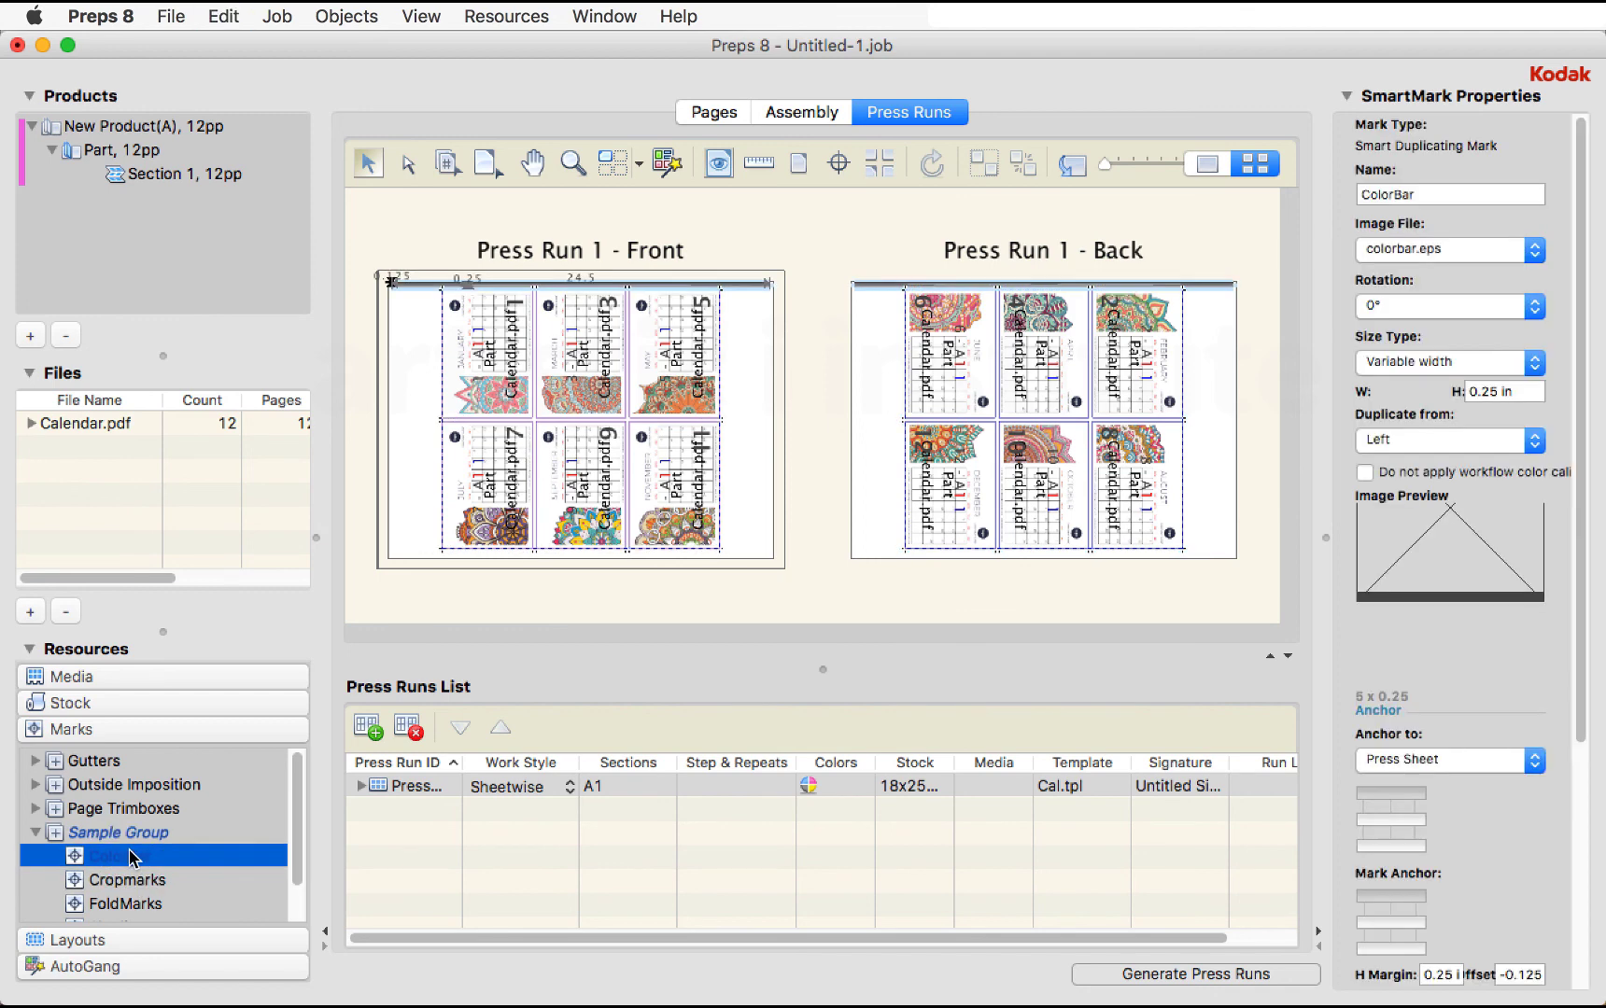
scroll(130, 857, down, 1)
double_click(112, 903)
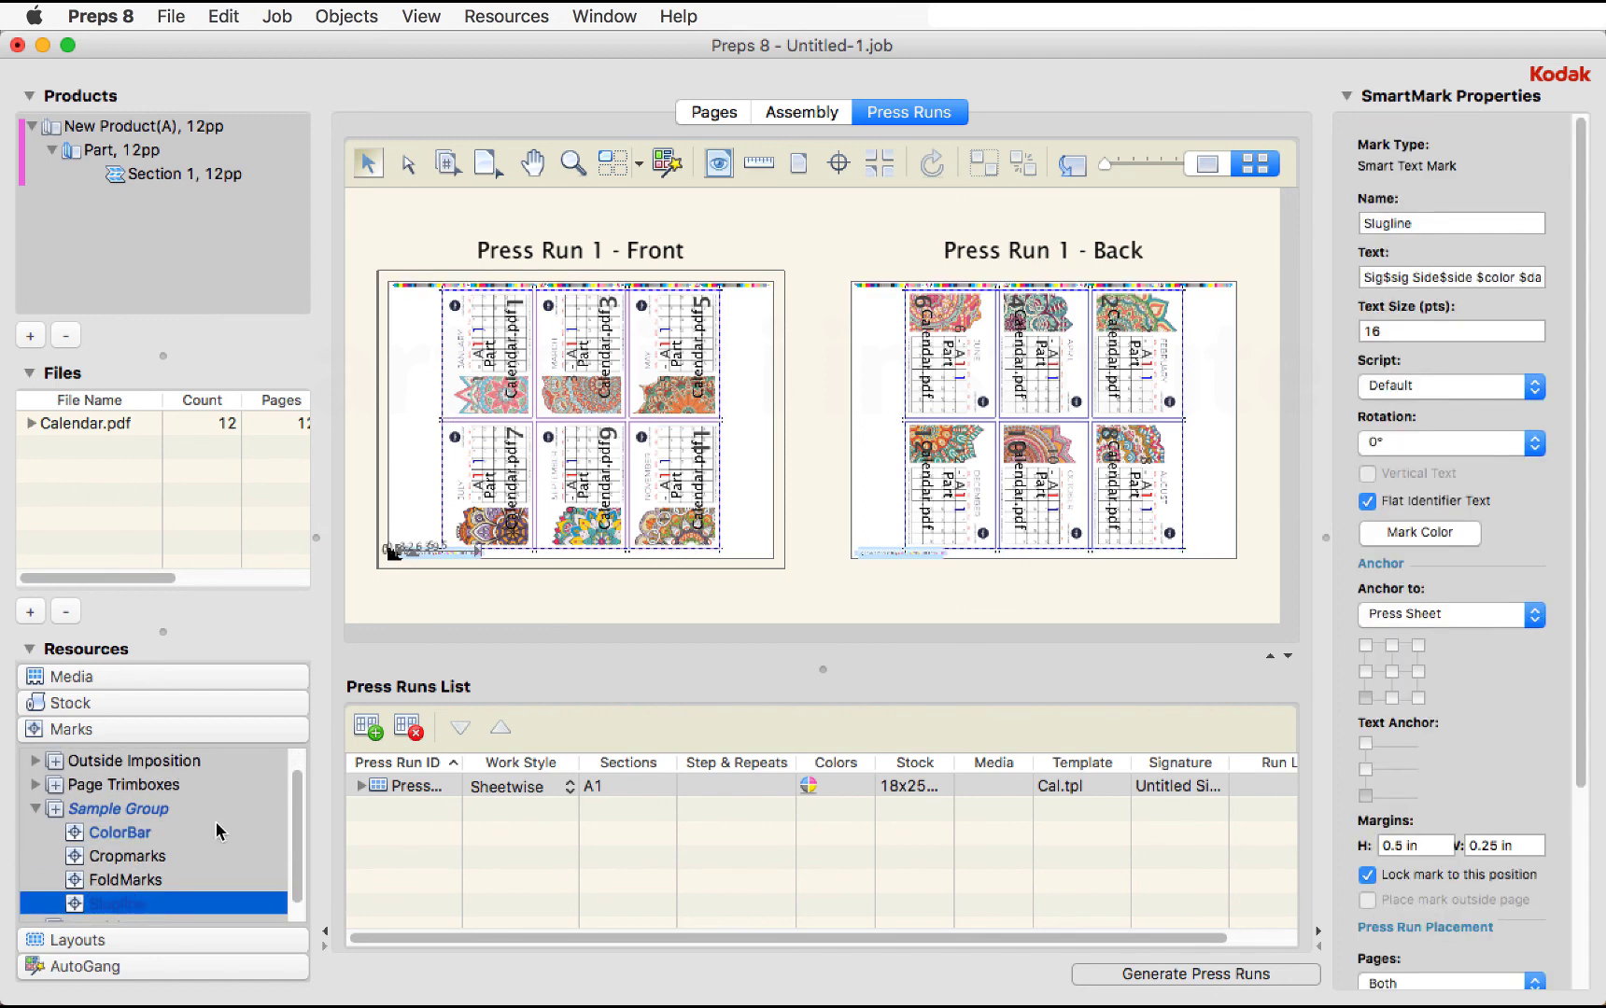
click(408, 436)
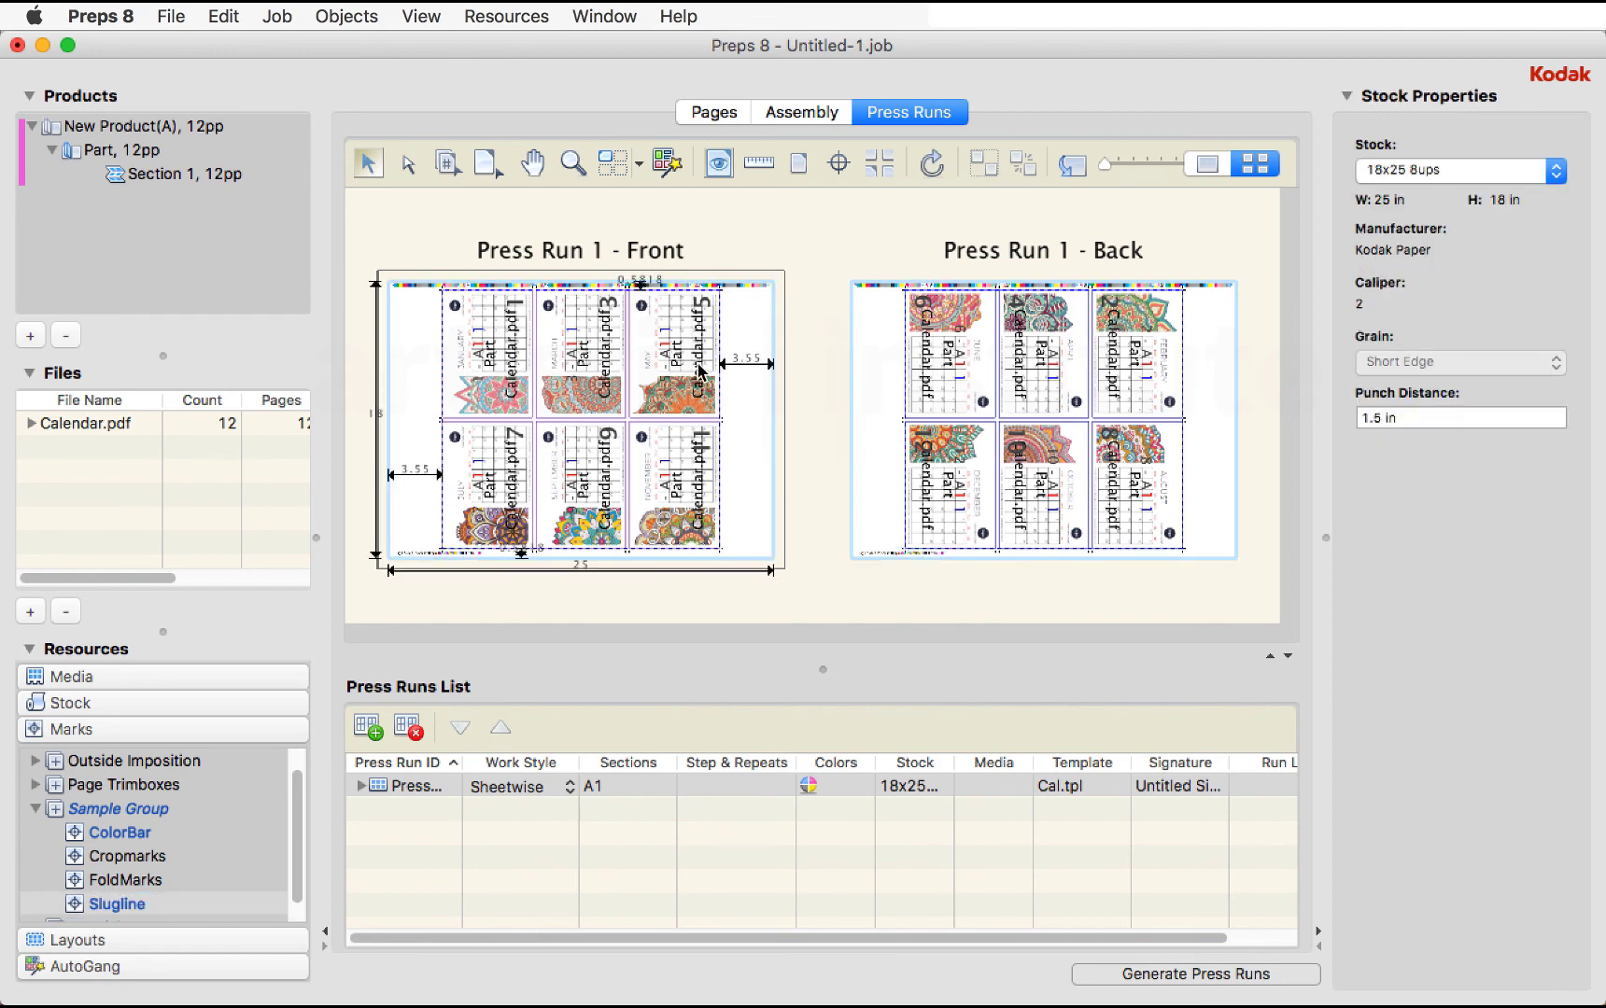
click(818, 408)
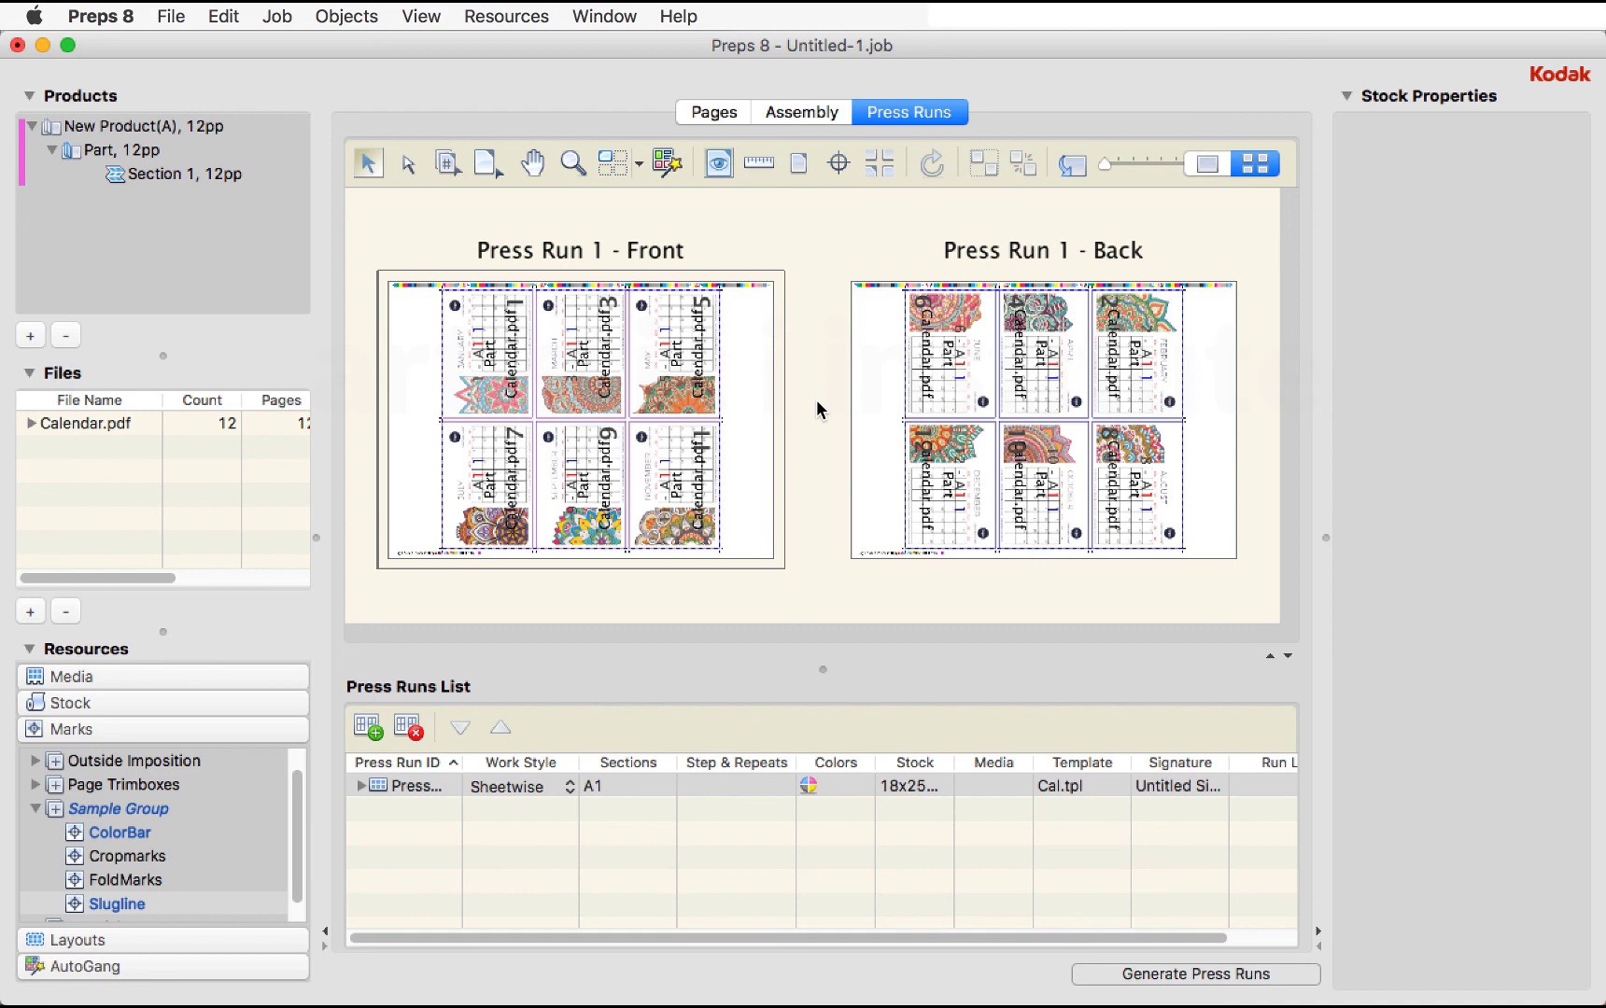
click(42, 814)
click(42, 814)
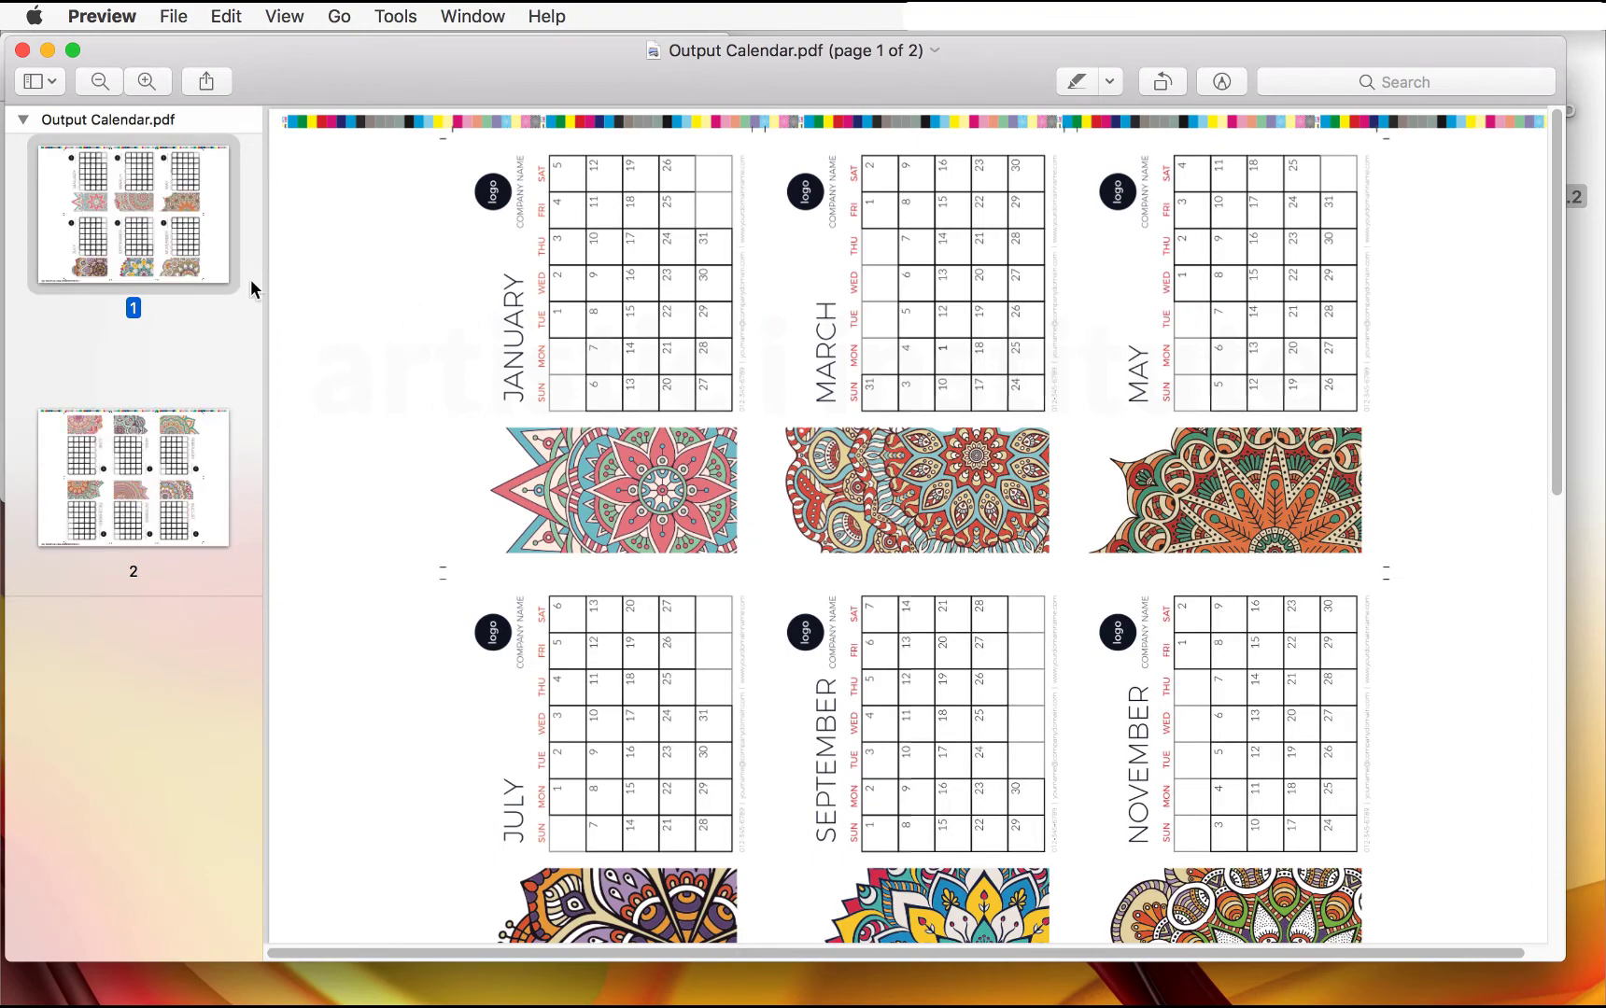
- Check the month layout on both the front and back pages of Output Calendar.pdf, and close the file
click(151, 431)
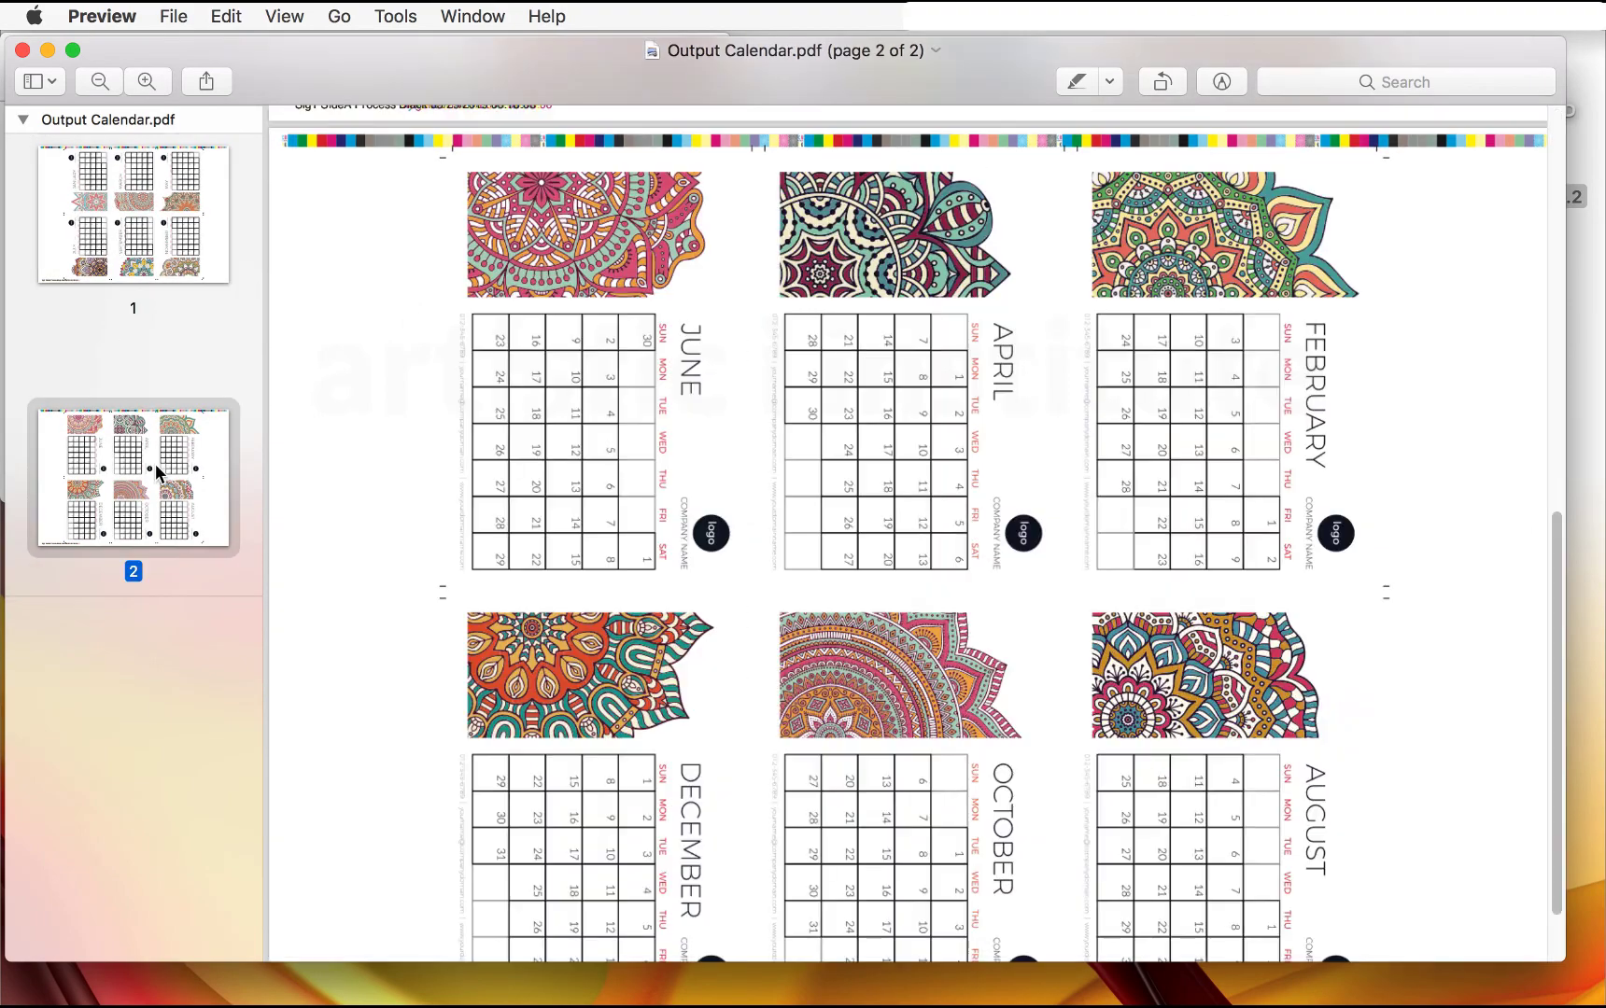
key(Up)
click(189, 463)
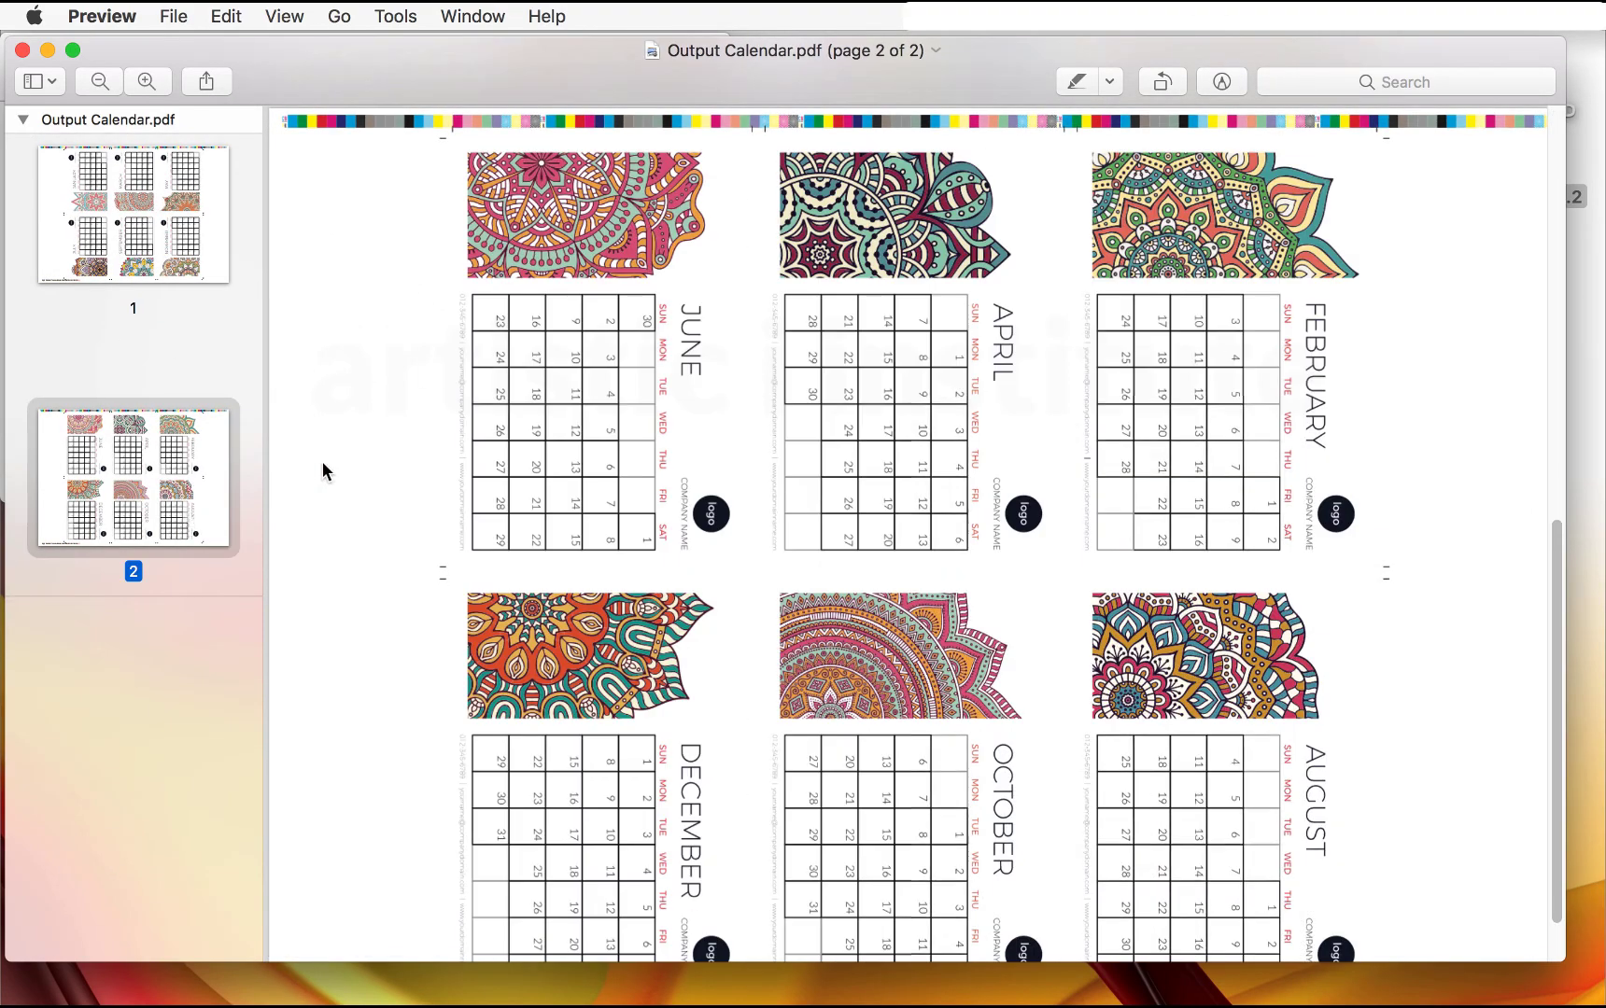
click(160, 253)
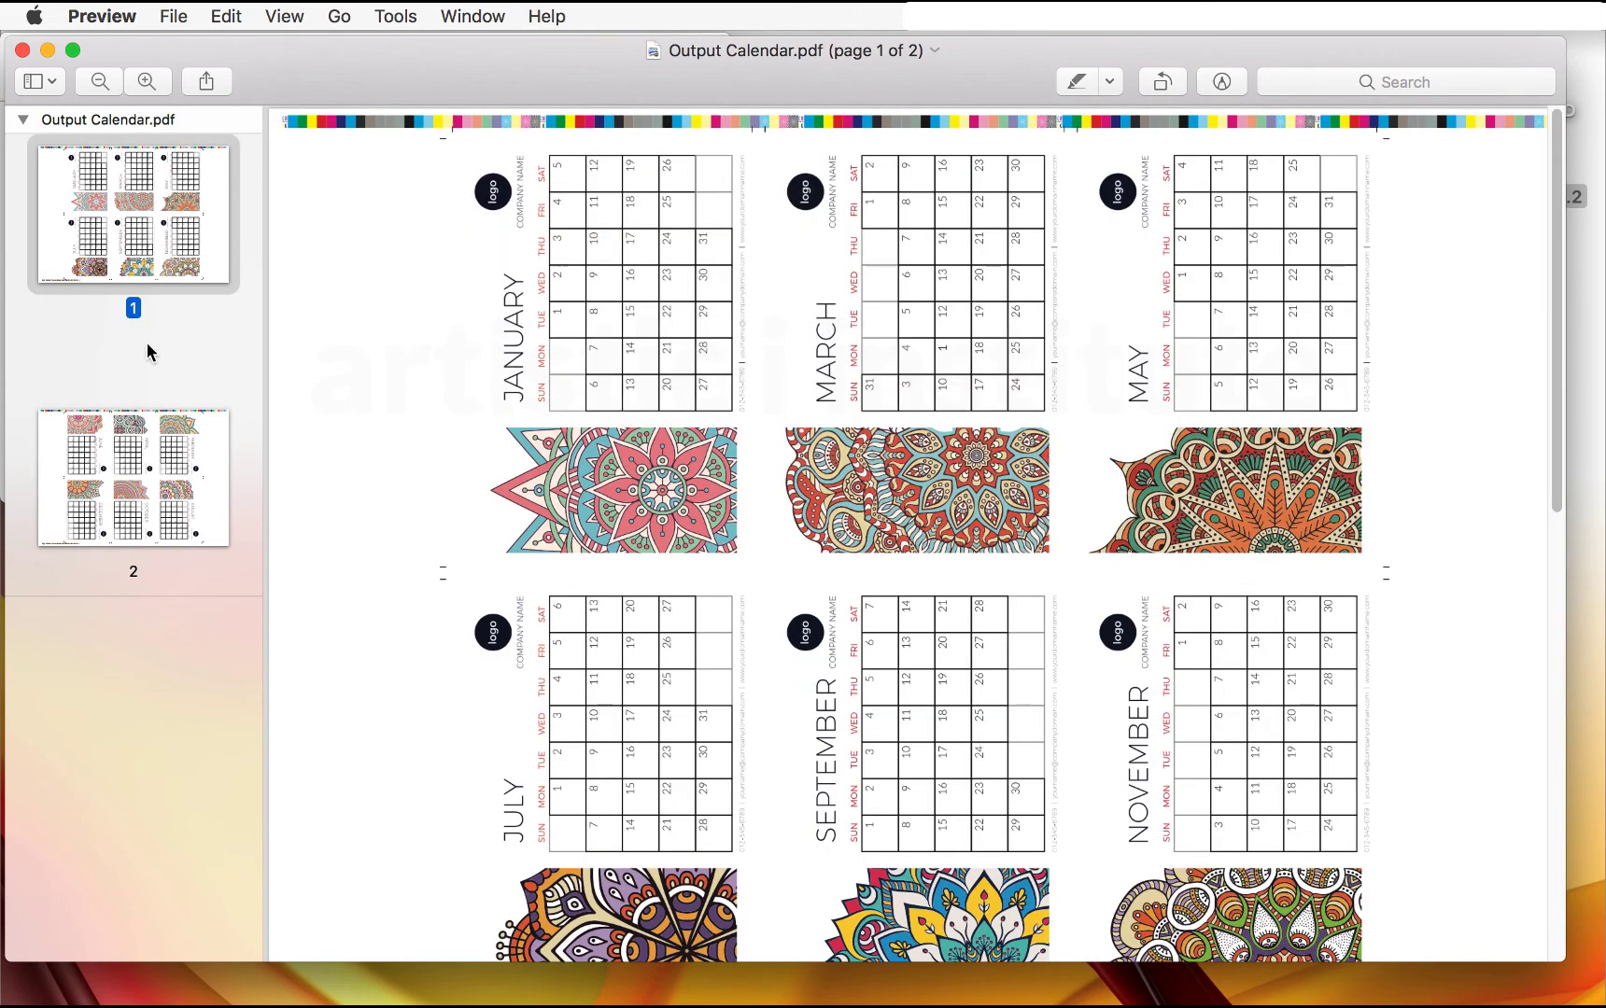
click(167, 460)
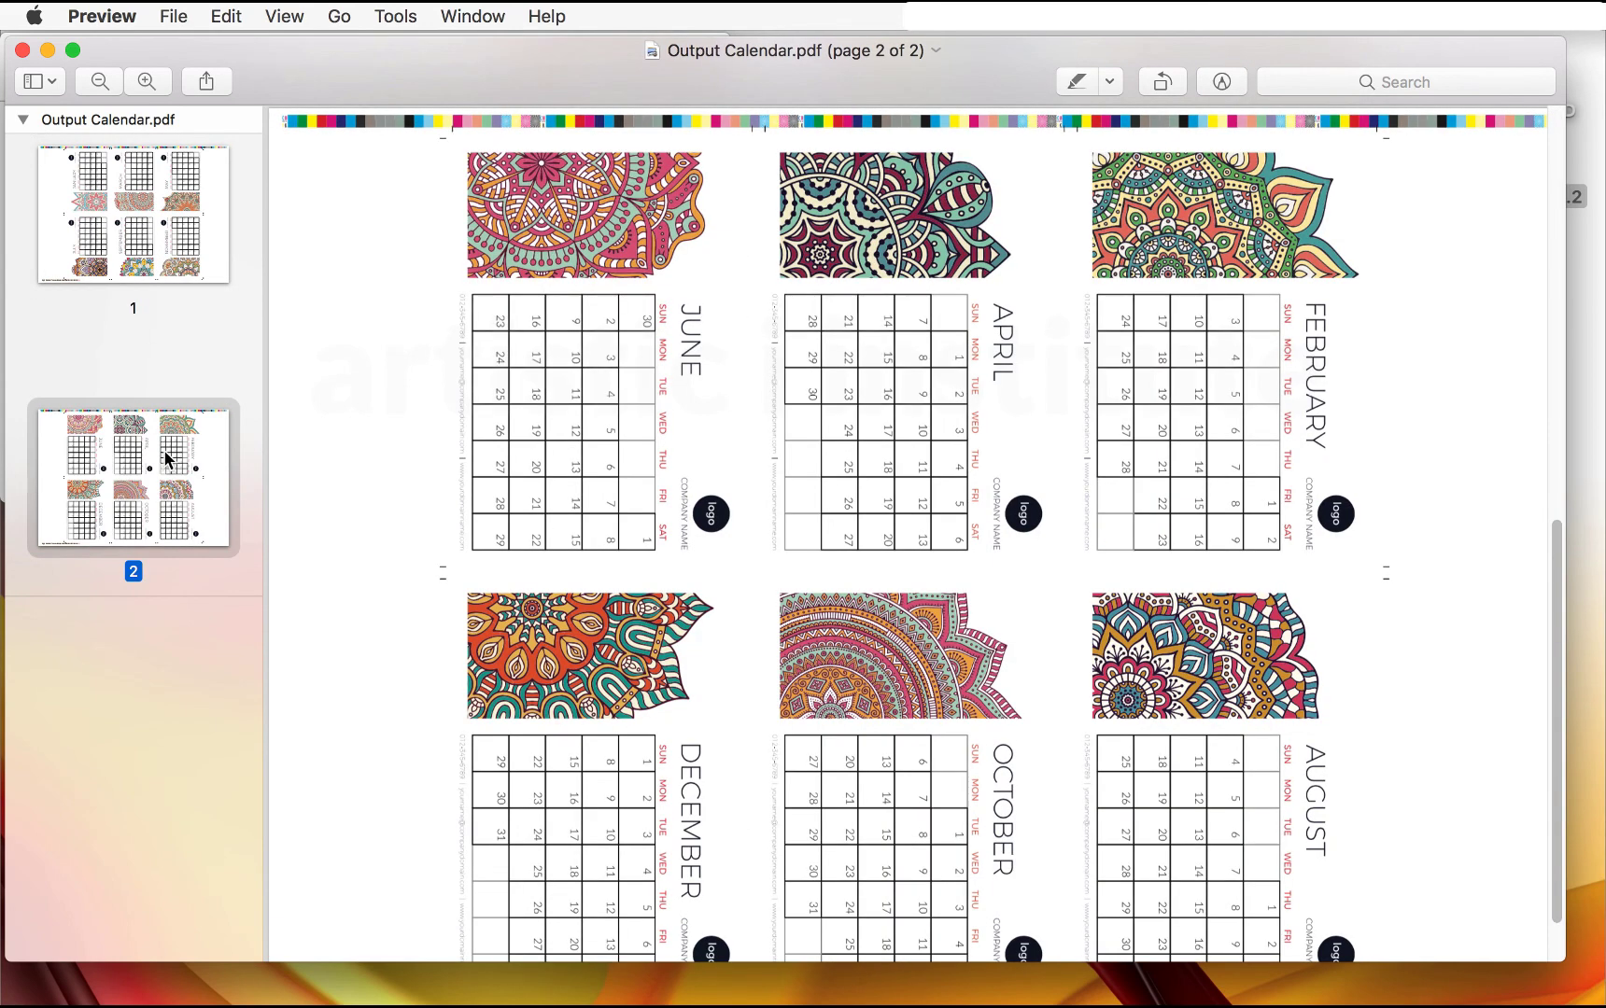
key(super+w)
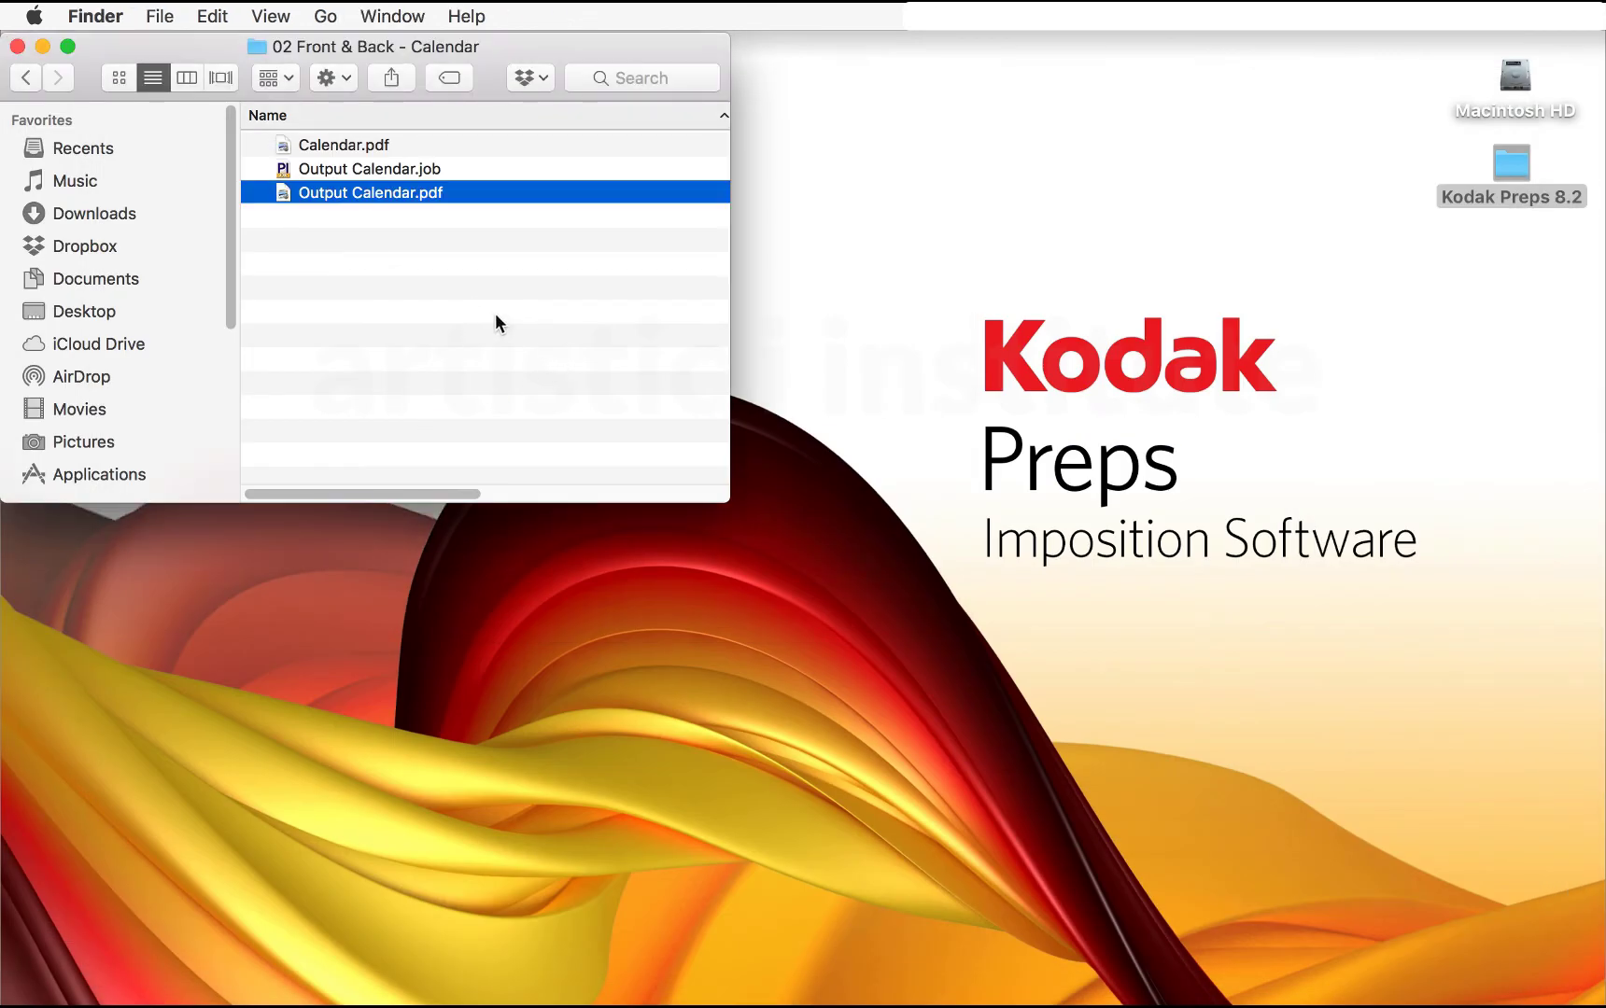
- Go up to the Kodak Preps 8.2 folder and select the folder 03 Saddle Stitch - Magazine (Pin Binding)
key(super+Up)
key(Down)
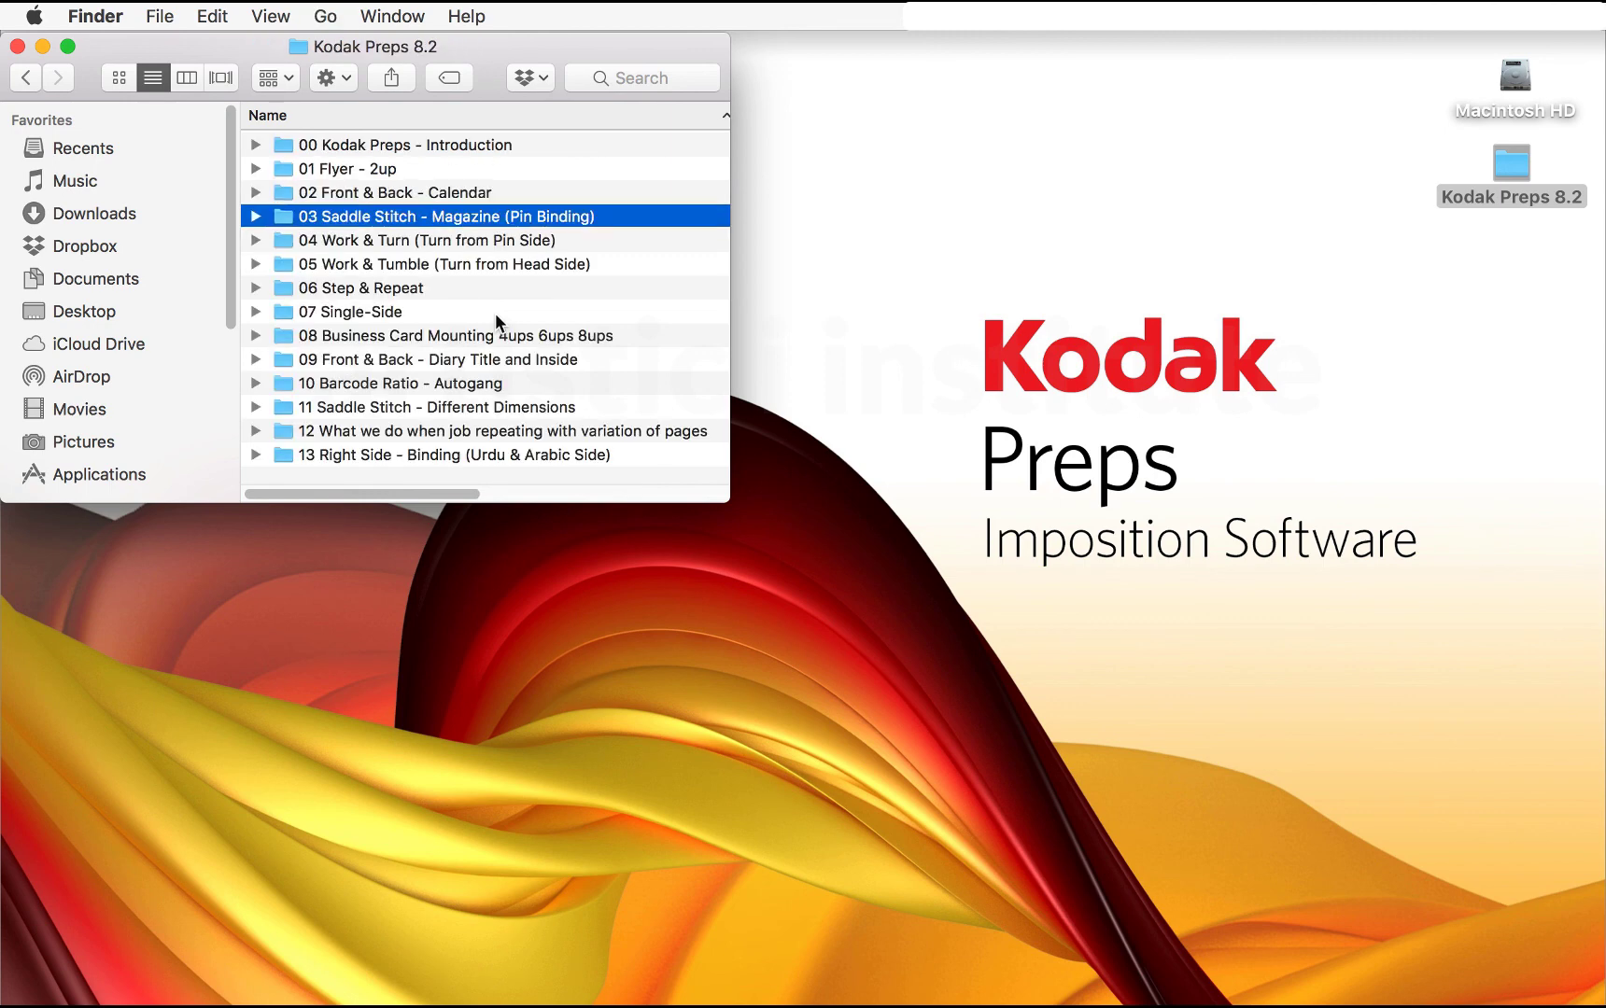